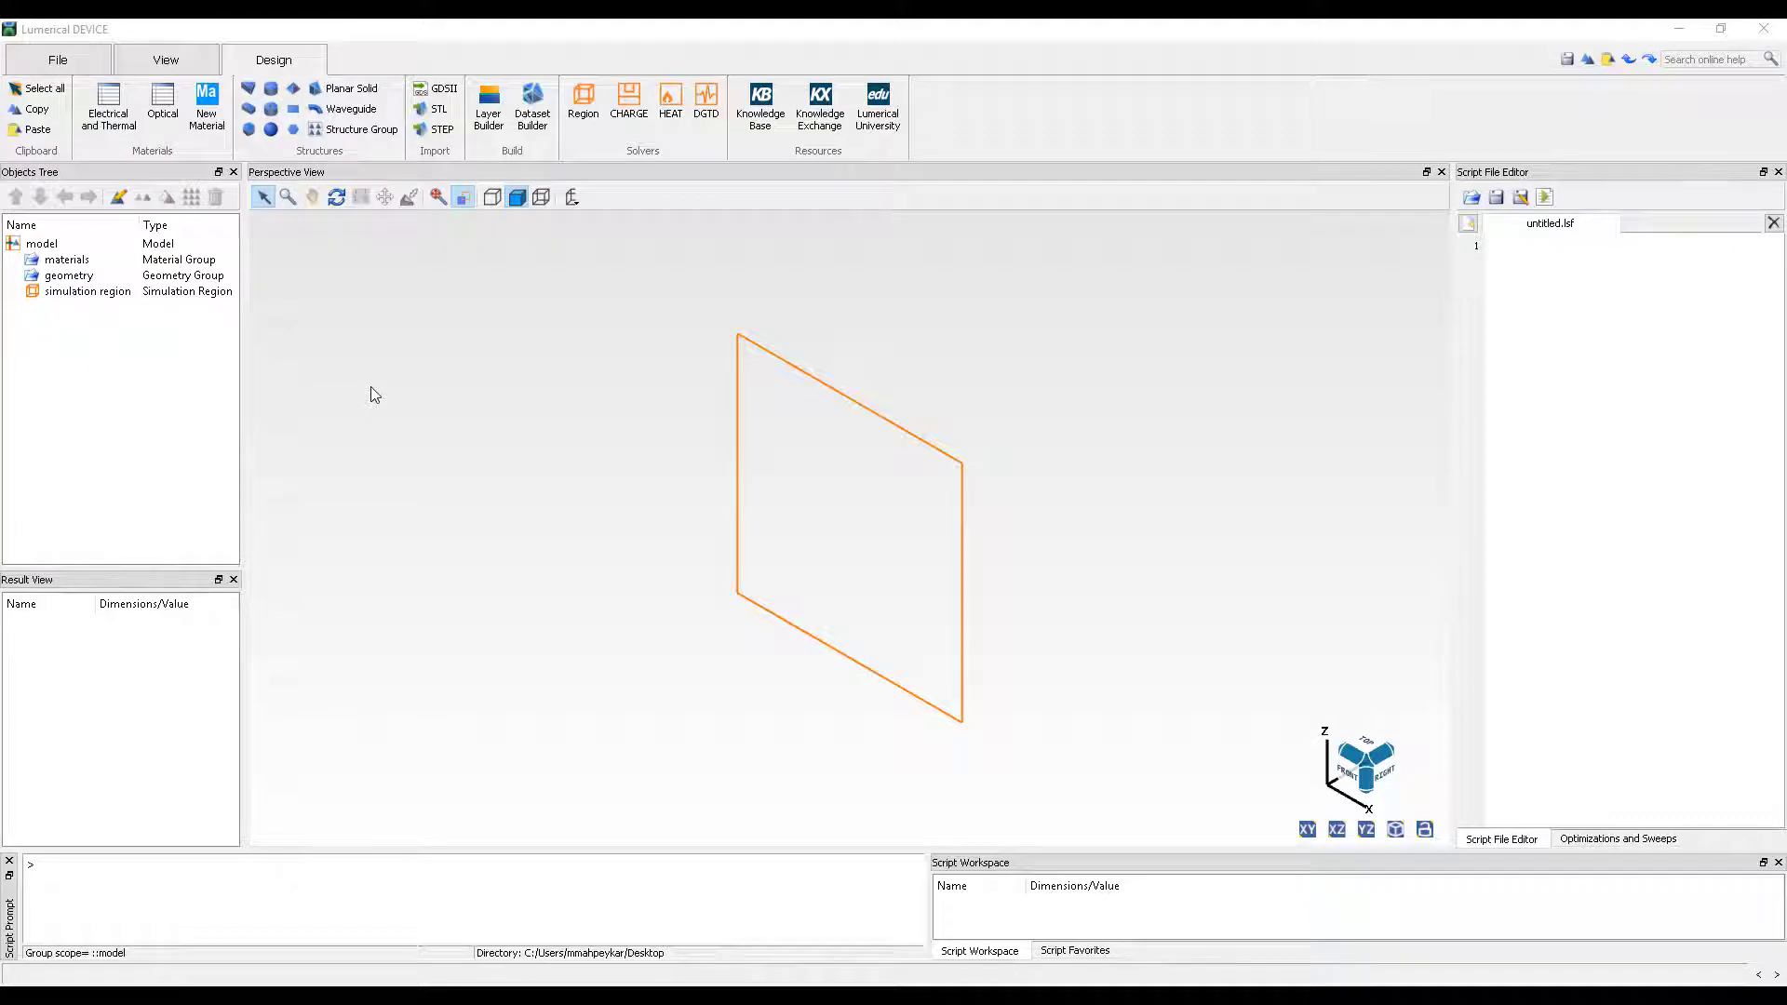
pyautogui.click(124, 121)
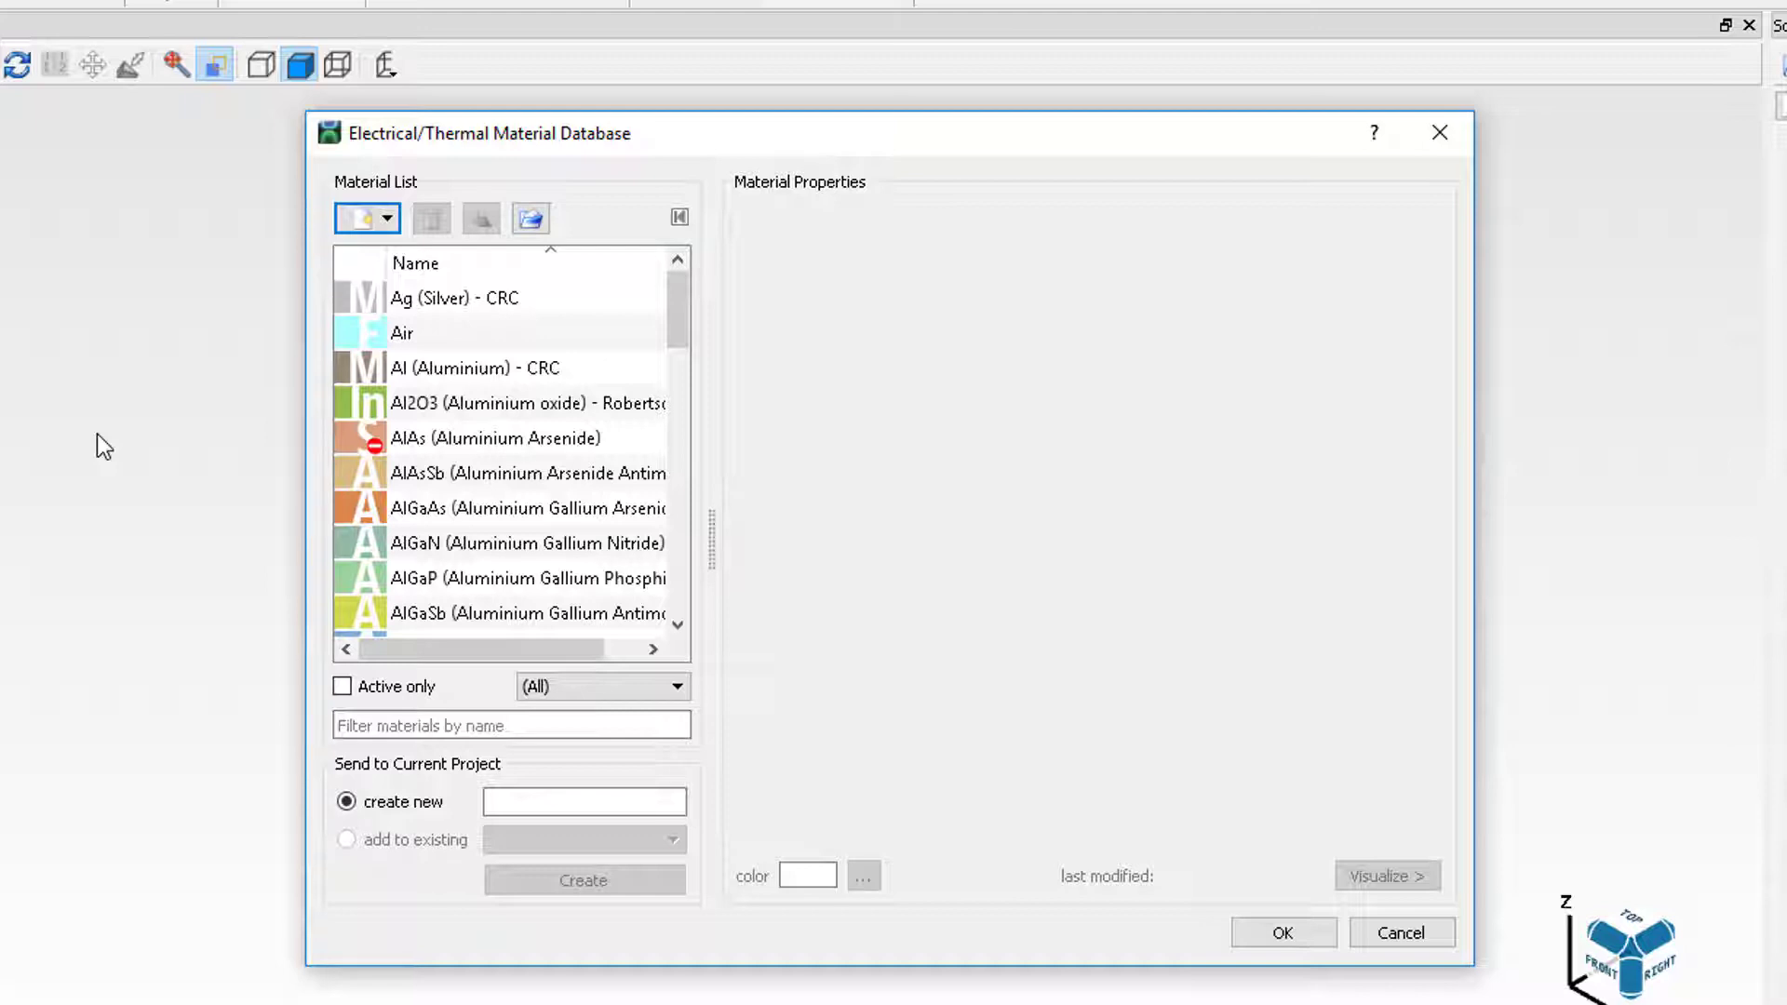
pyautogui.click(397, 221)
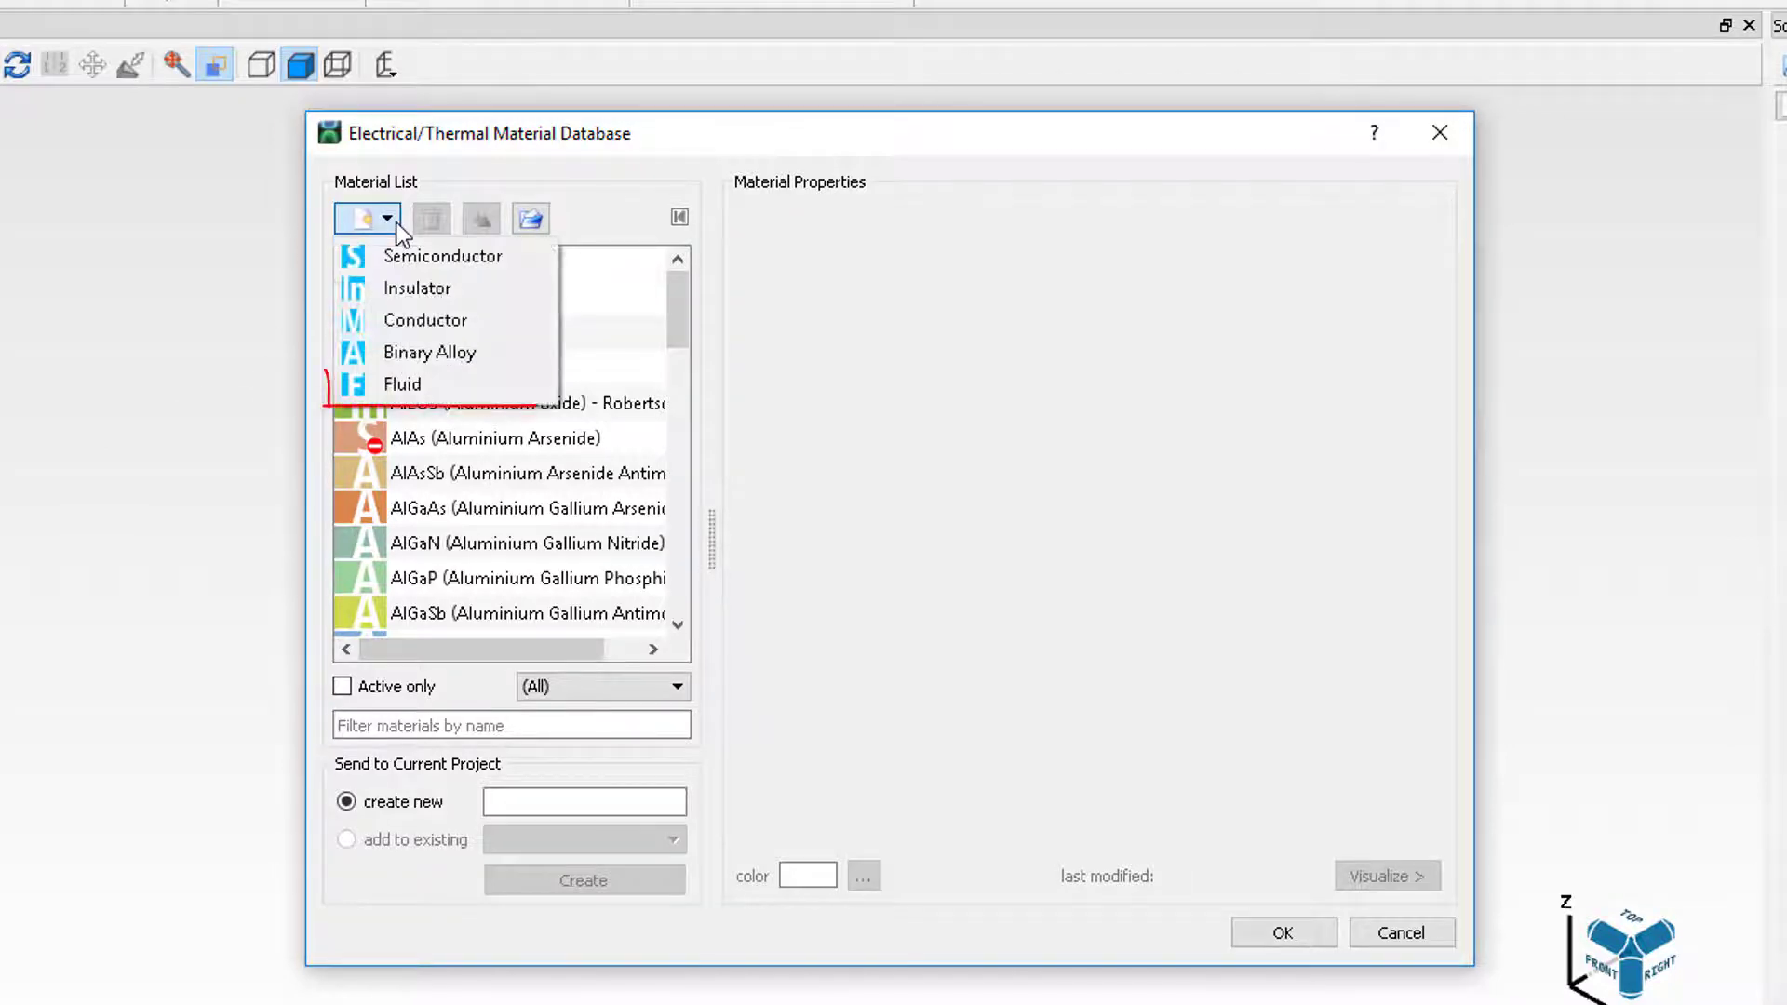
pyautogui.click(396, 222)
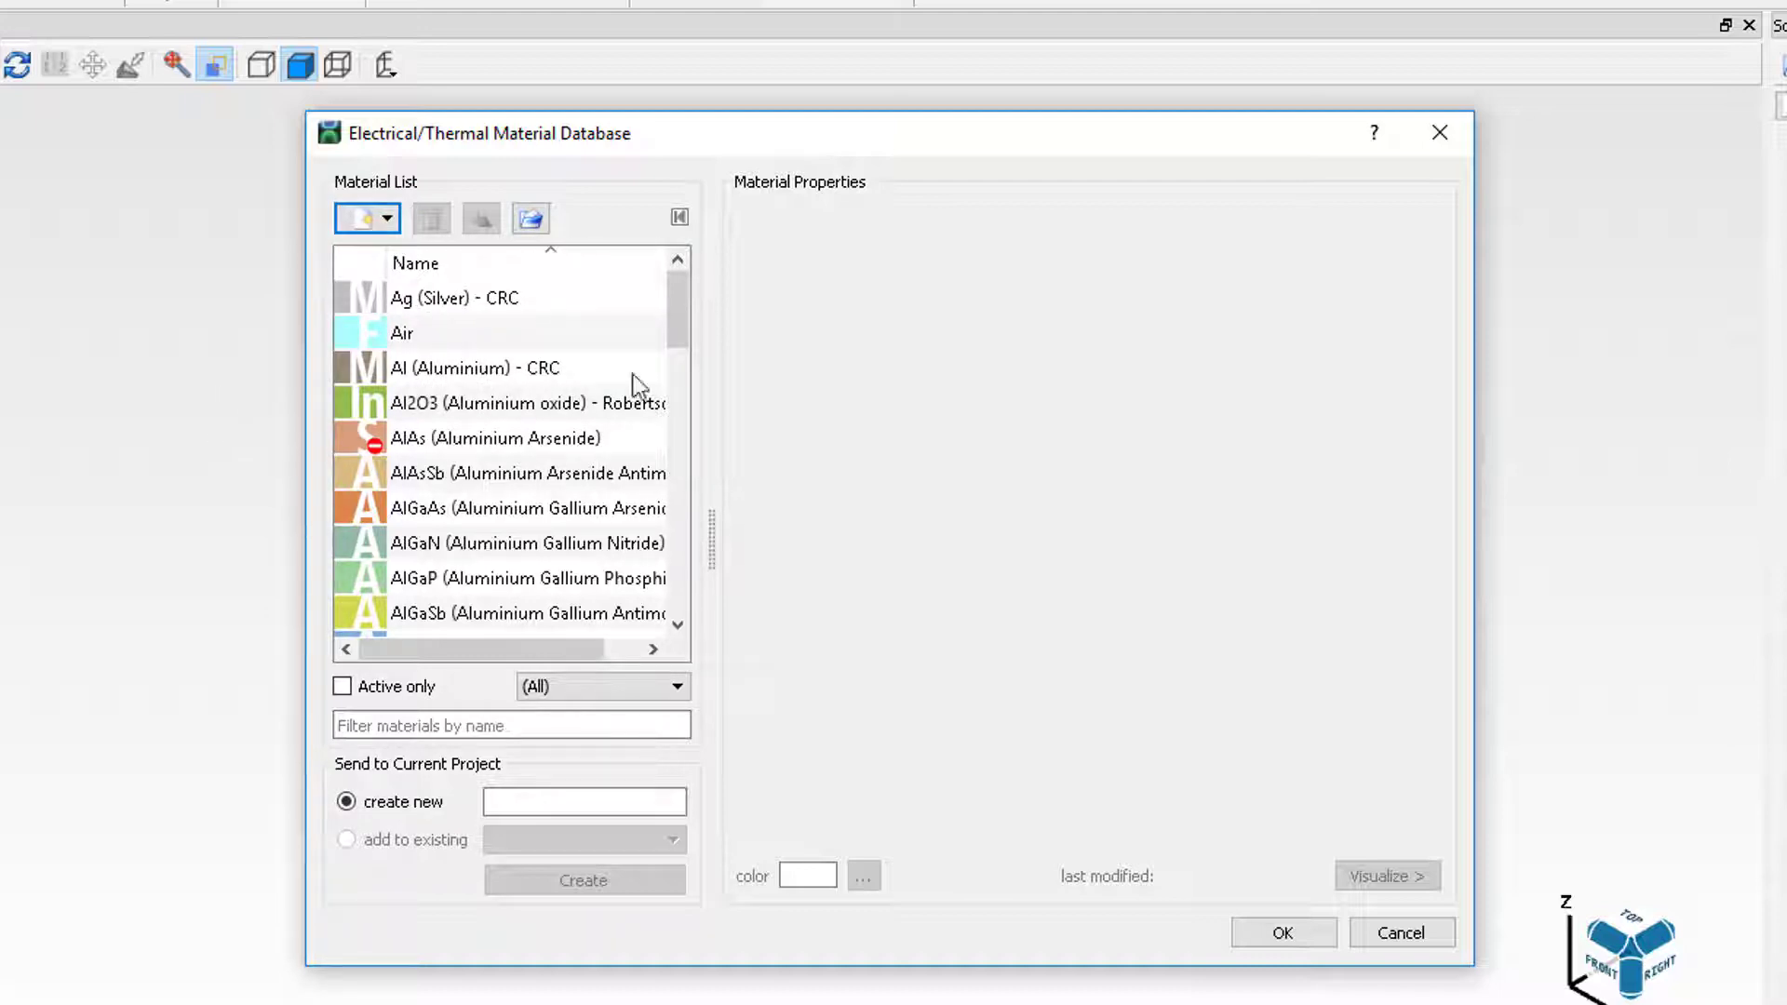
pyautogui.moveTo(673, 302); pyautogui.dragTo(564, 579)
# Copy Si (Silicon) from the material database into the project's materials.
pyautogui.click(567, 579)
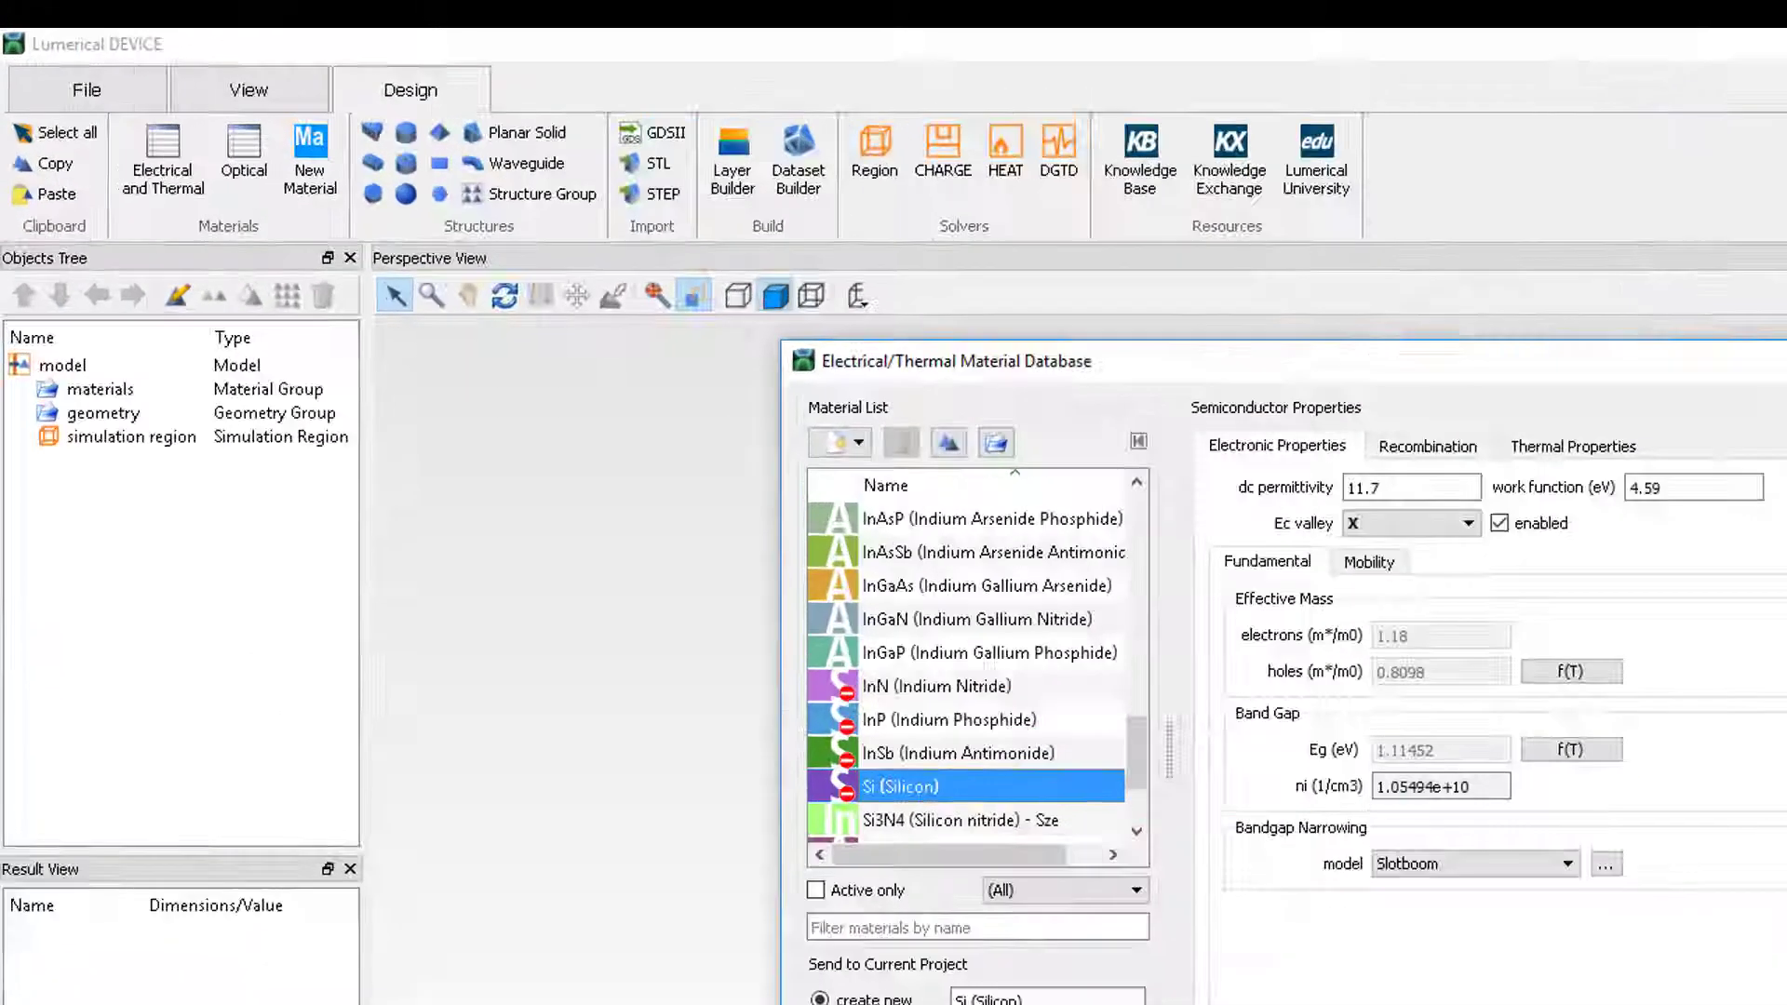
pyautogui.click(697, 716)
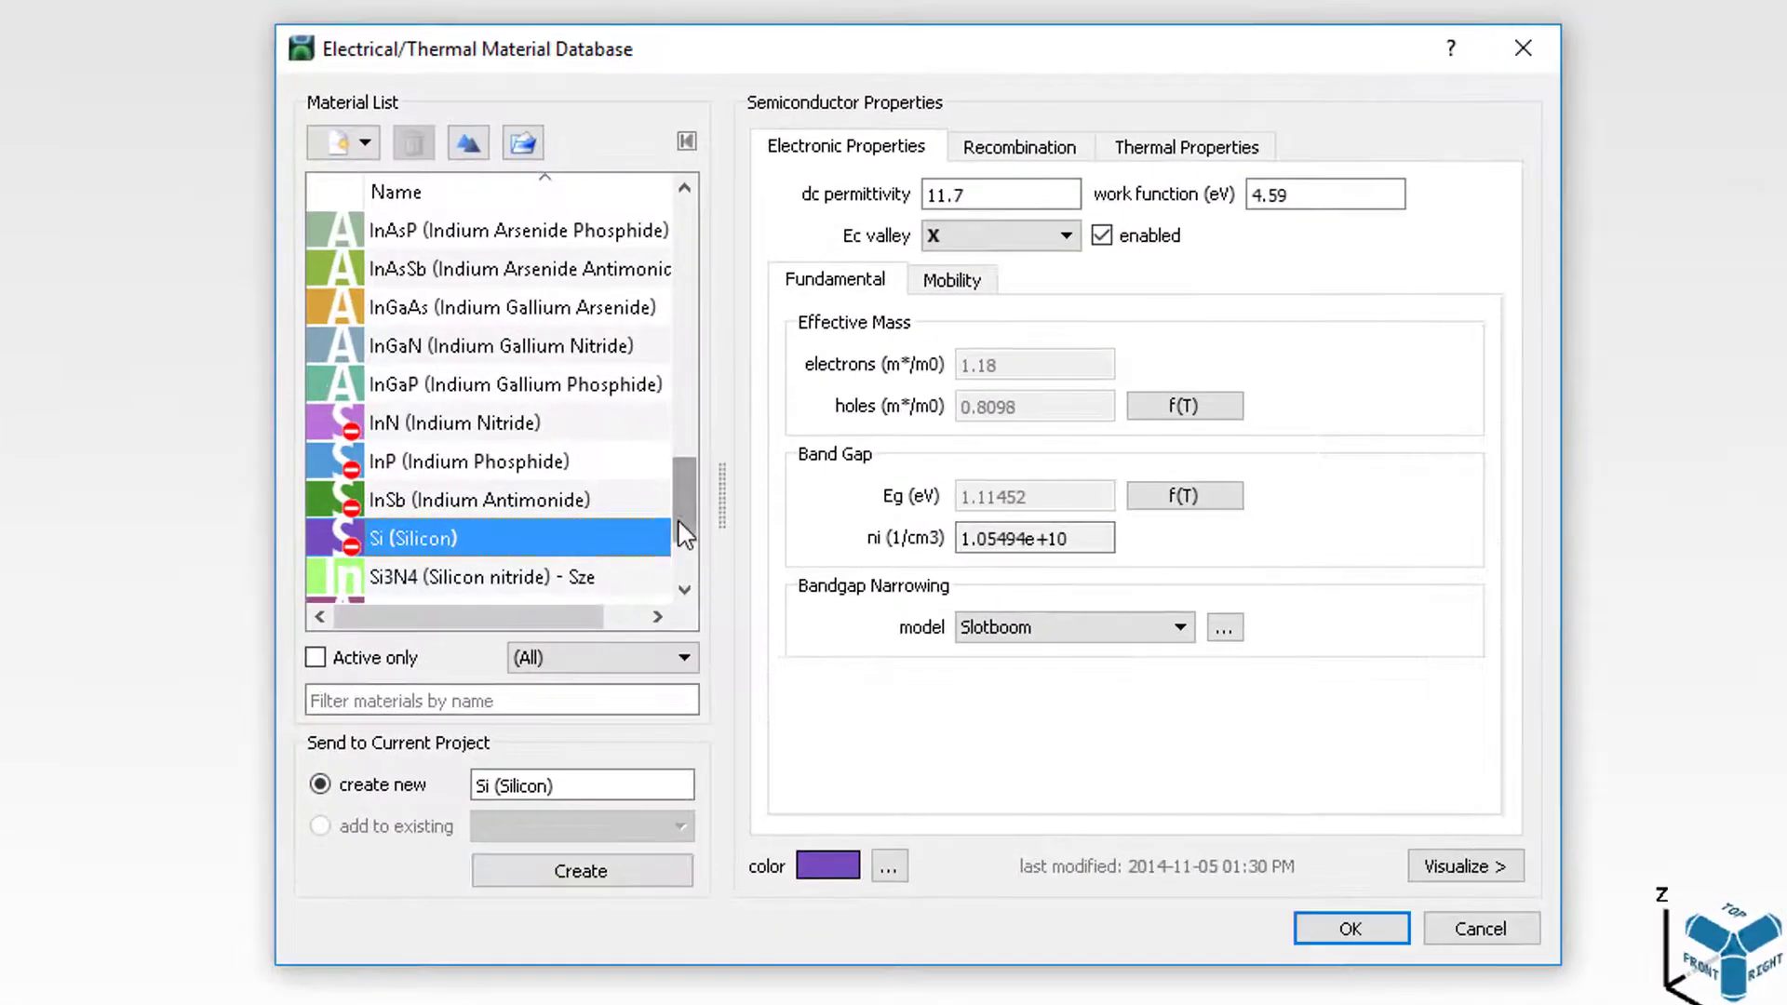
# Add Al (Aluminium) - CRC to the project materials and close the material database.
pyautogui.moveTo(757, 513); pyautogui.dragTo(785, 412)
pyautogui.moveTo(731, 348); pyautogui.dragTo(710, 219)
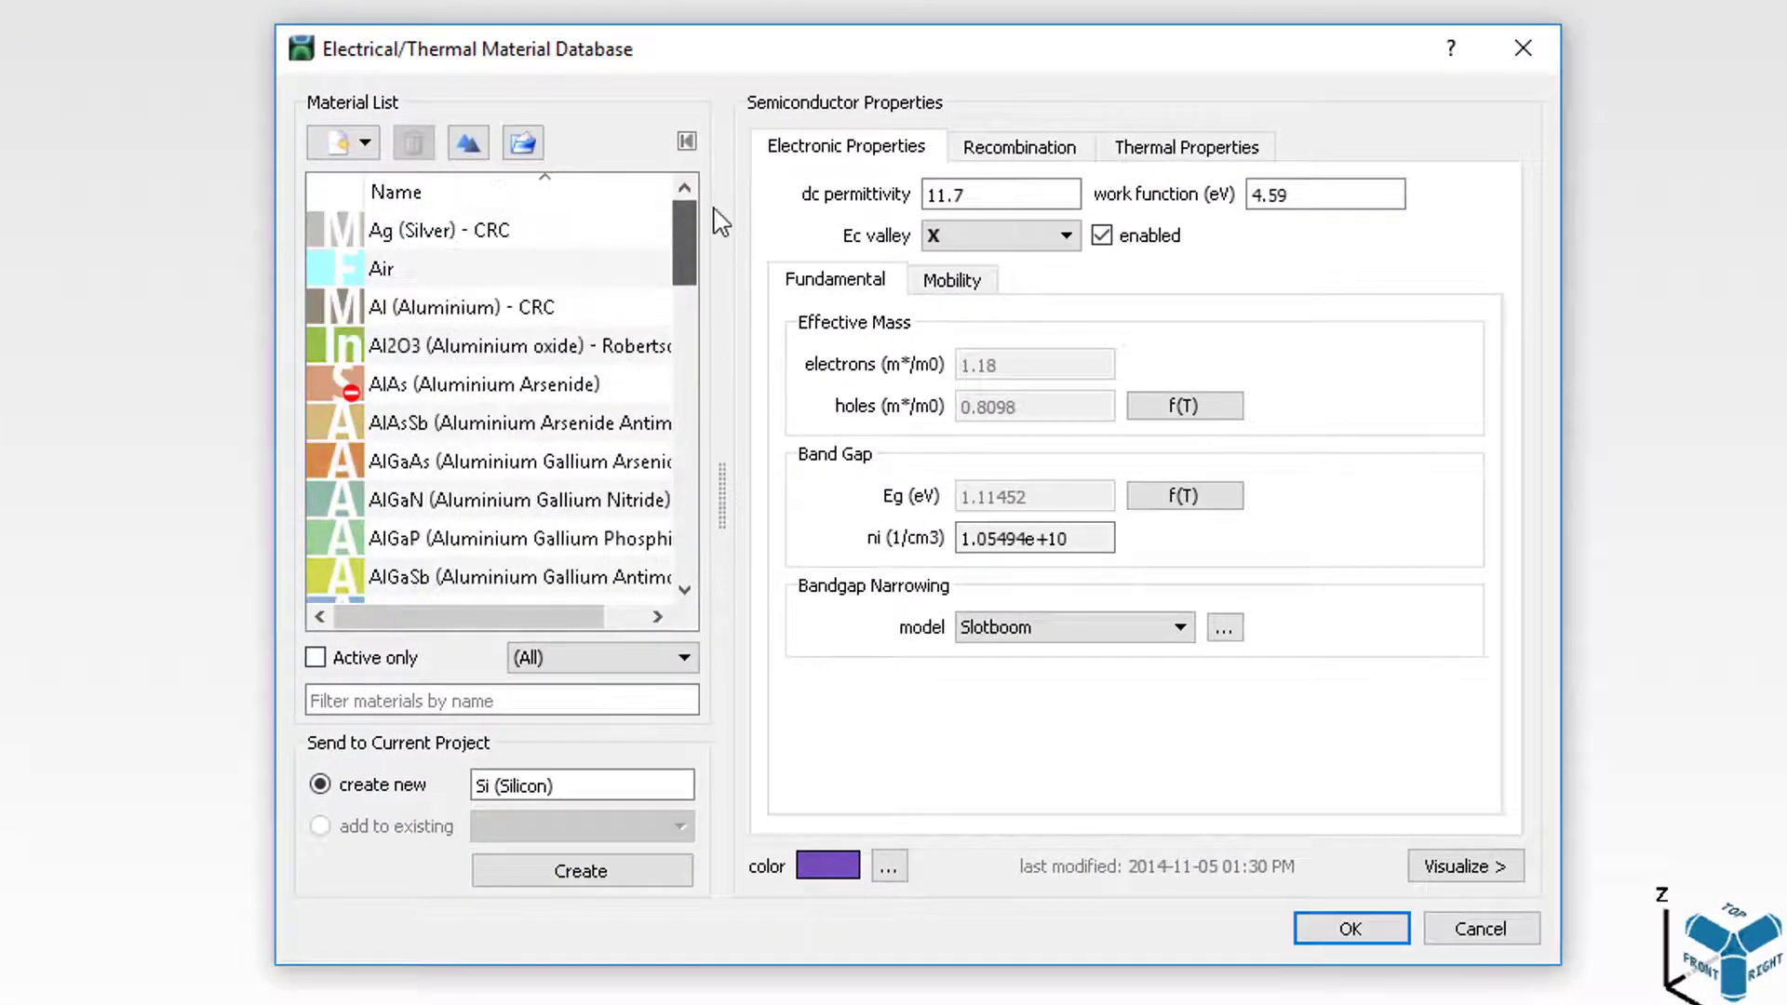
pyautogui.click(532, 308)
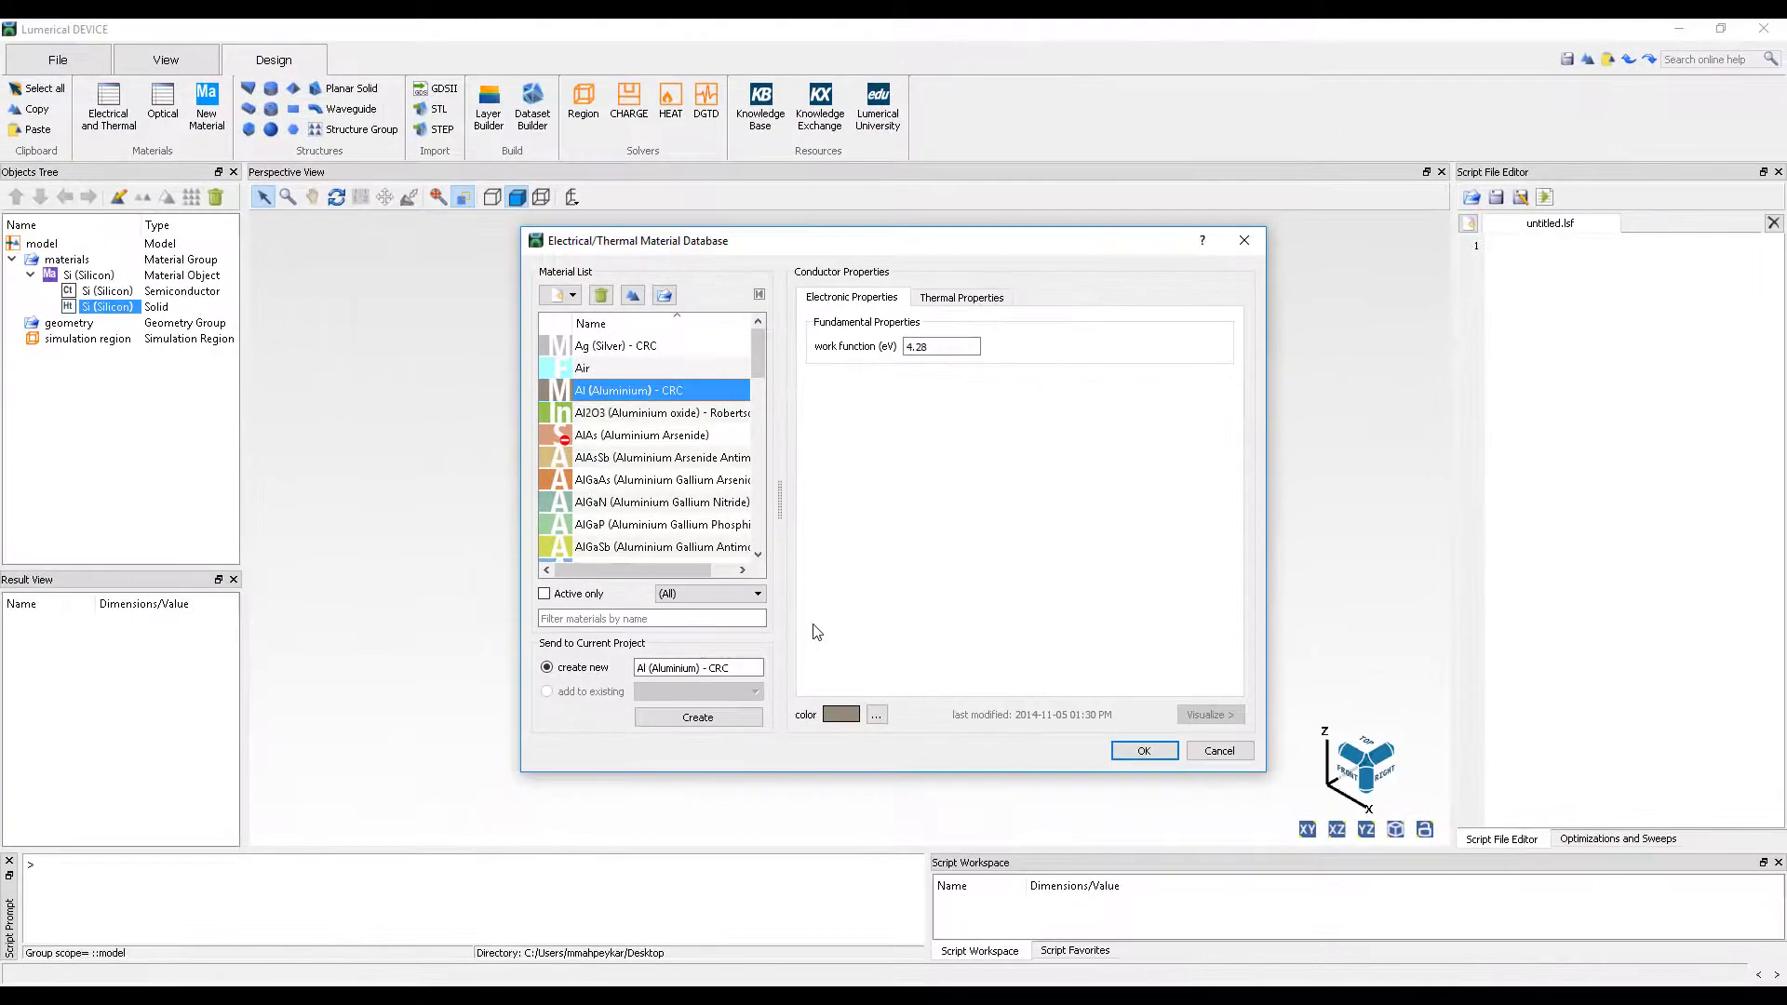
pyautogui.click(745, 726)
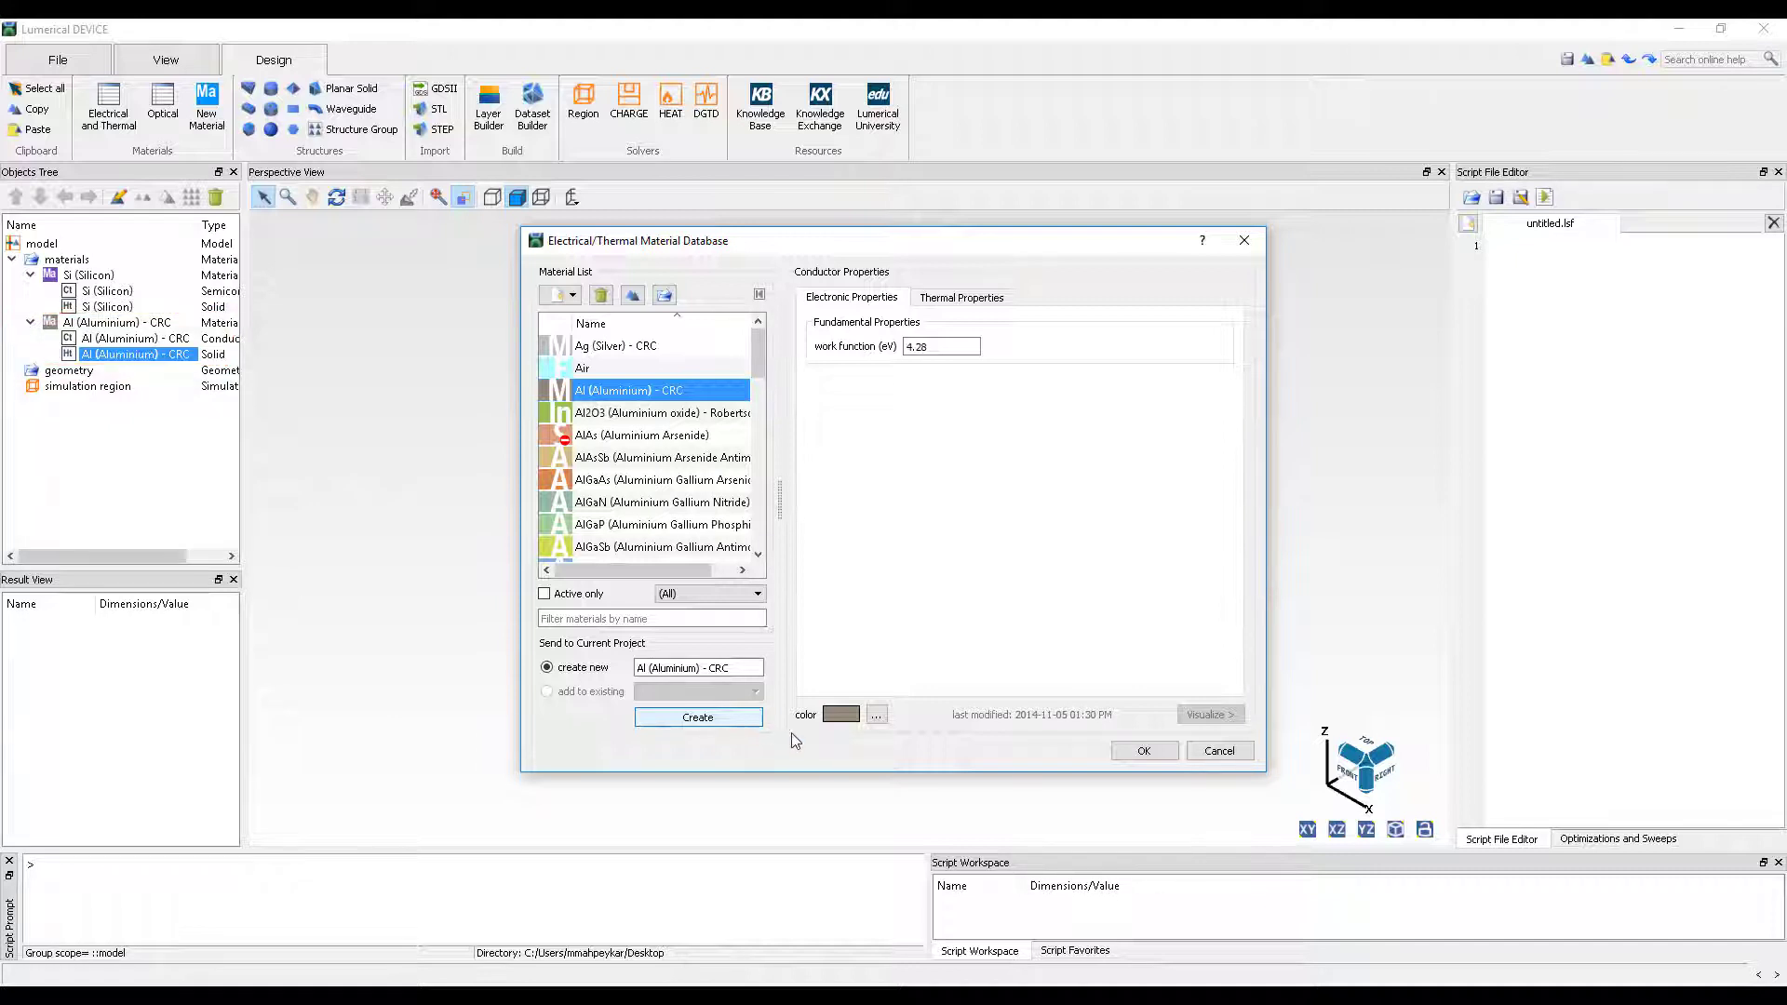
pyautogui.click(1144, 750)
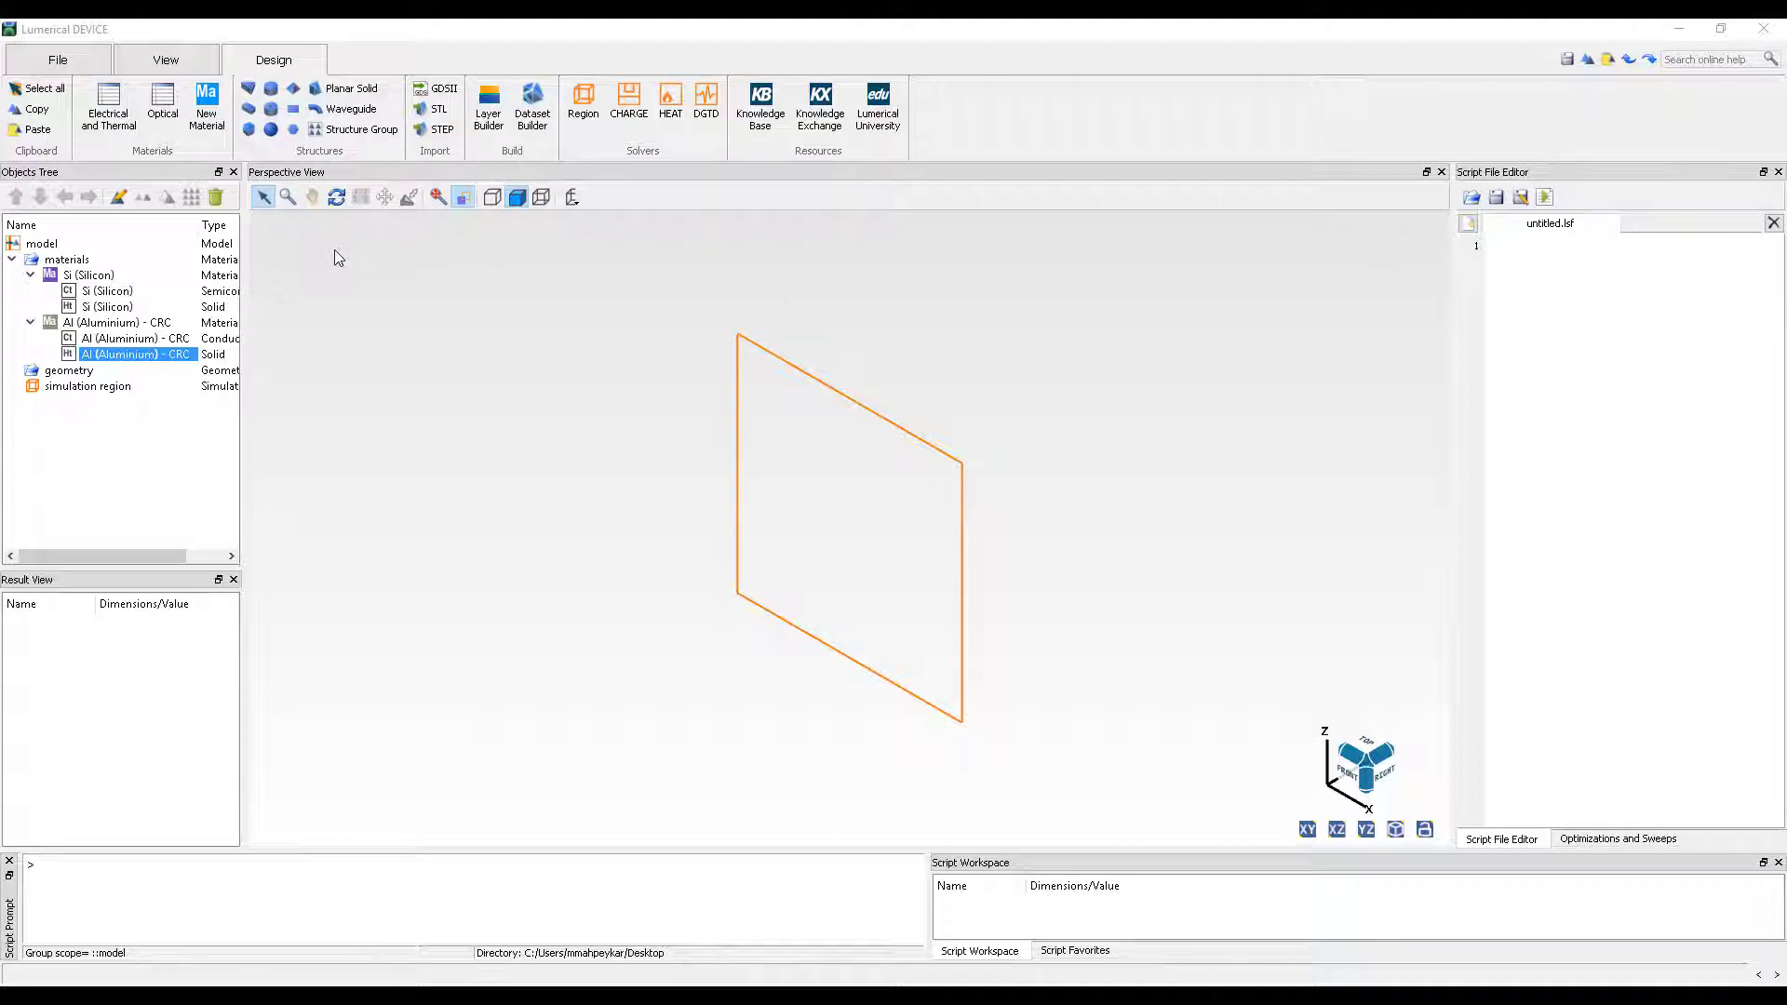
# Add a rectangle named substrate: x/y span 2 µm, z centre -30 µm, z span 60 µm.
pyautogui.click(248, 111)
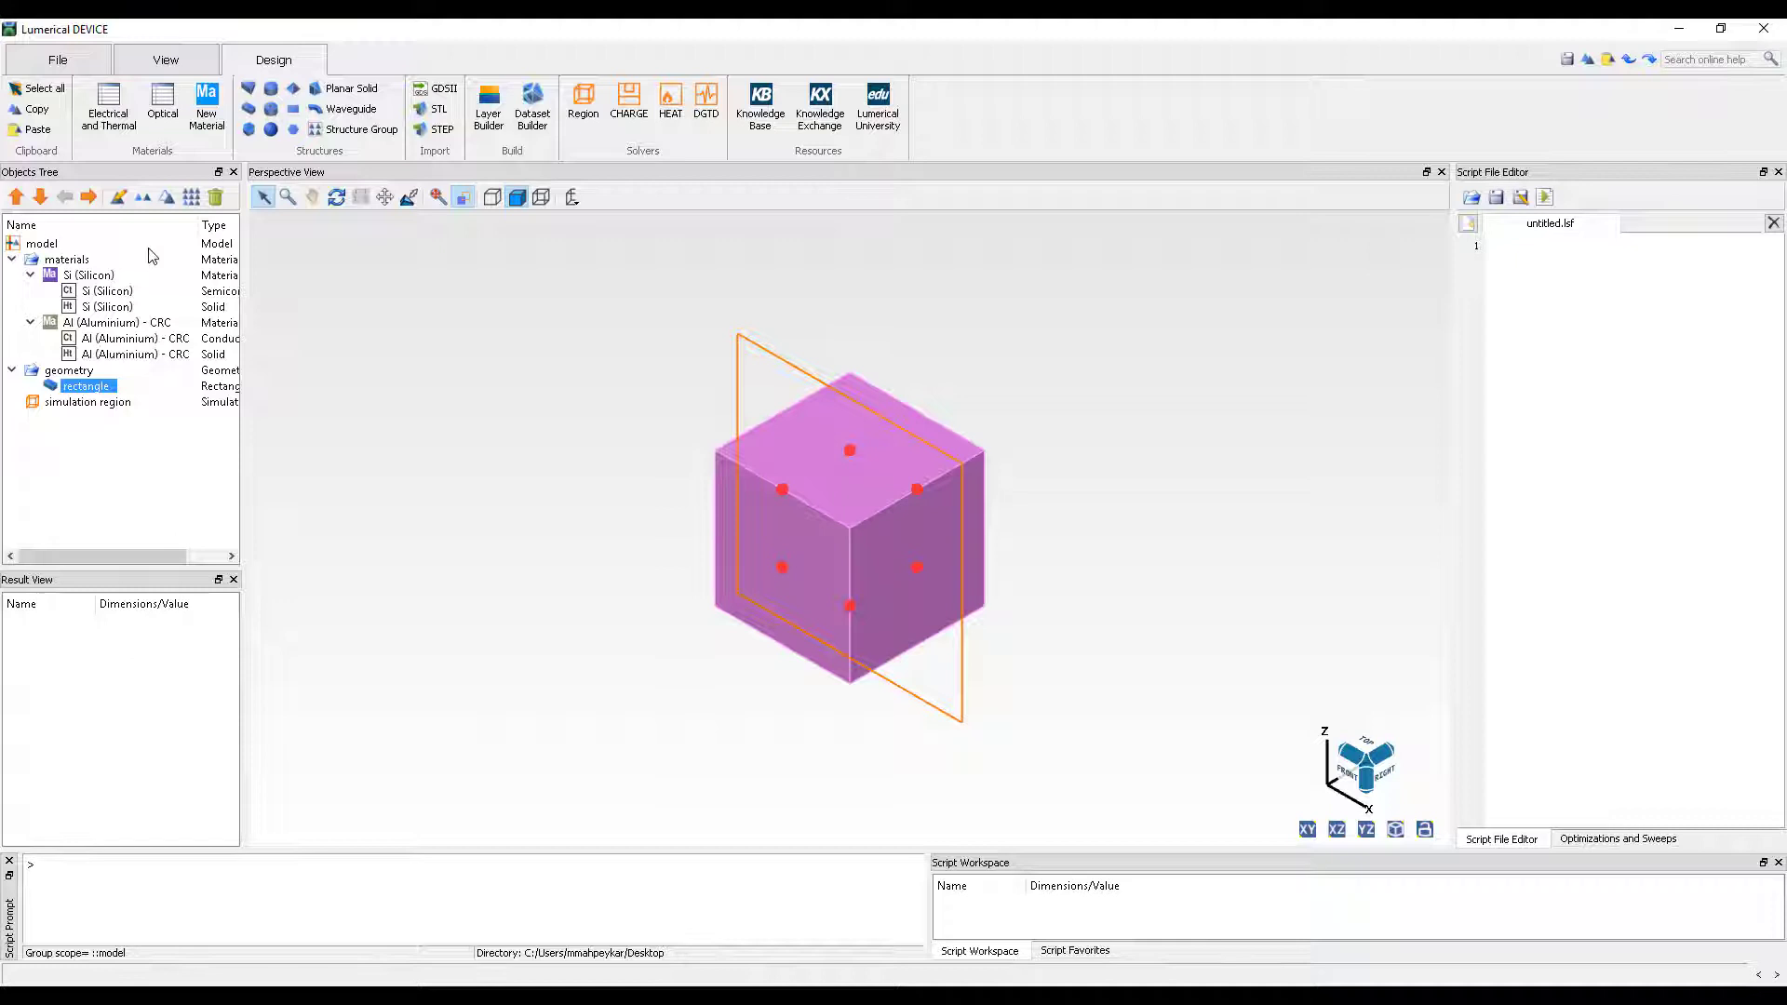
pyautogui.click(119, 198)
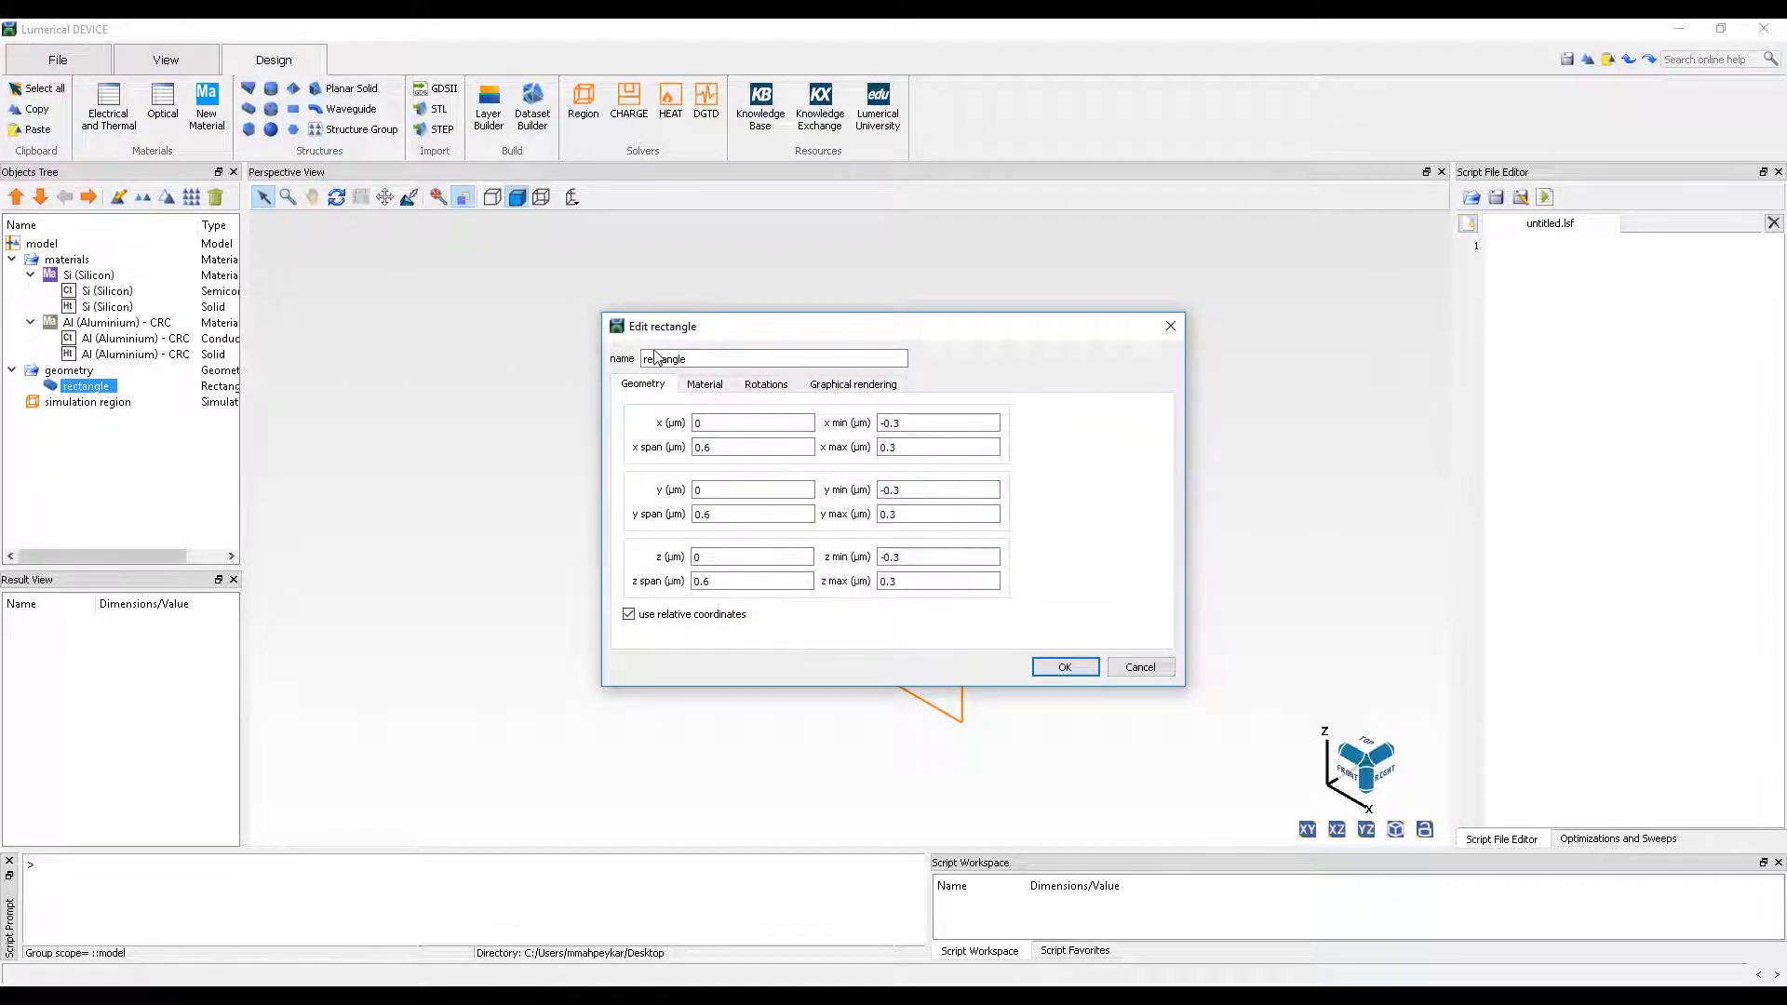
pyautogui.doubleClick(655, 358)
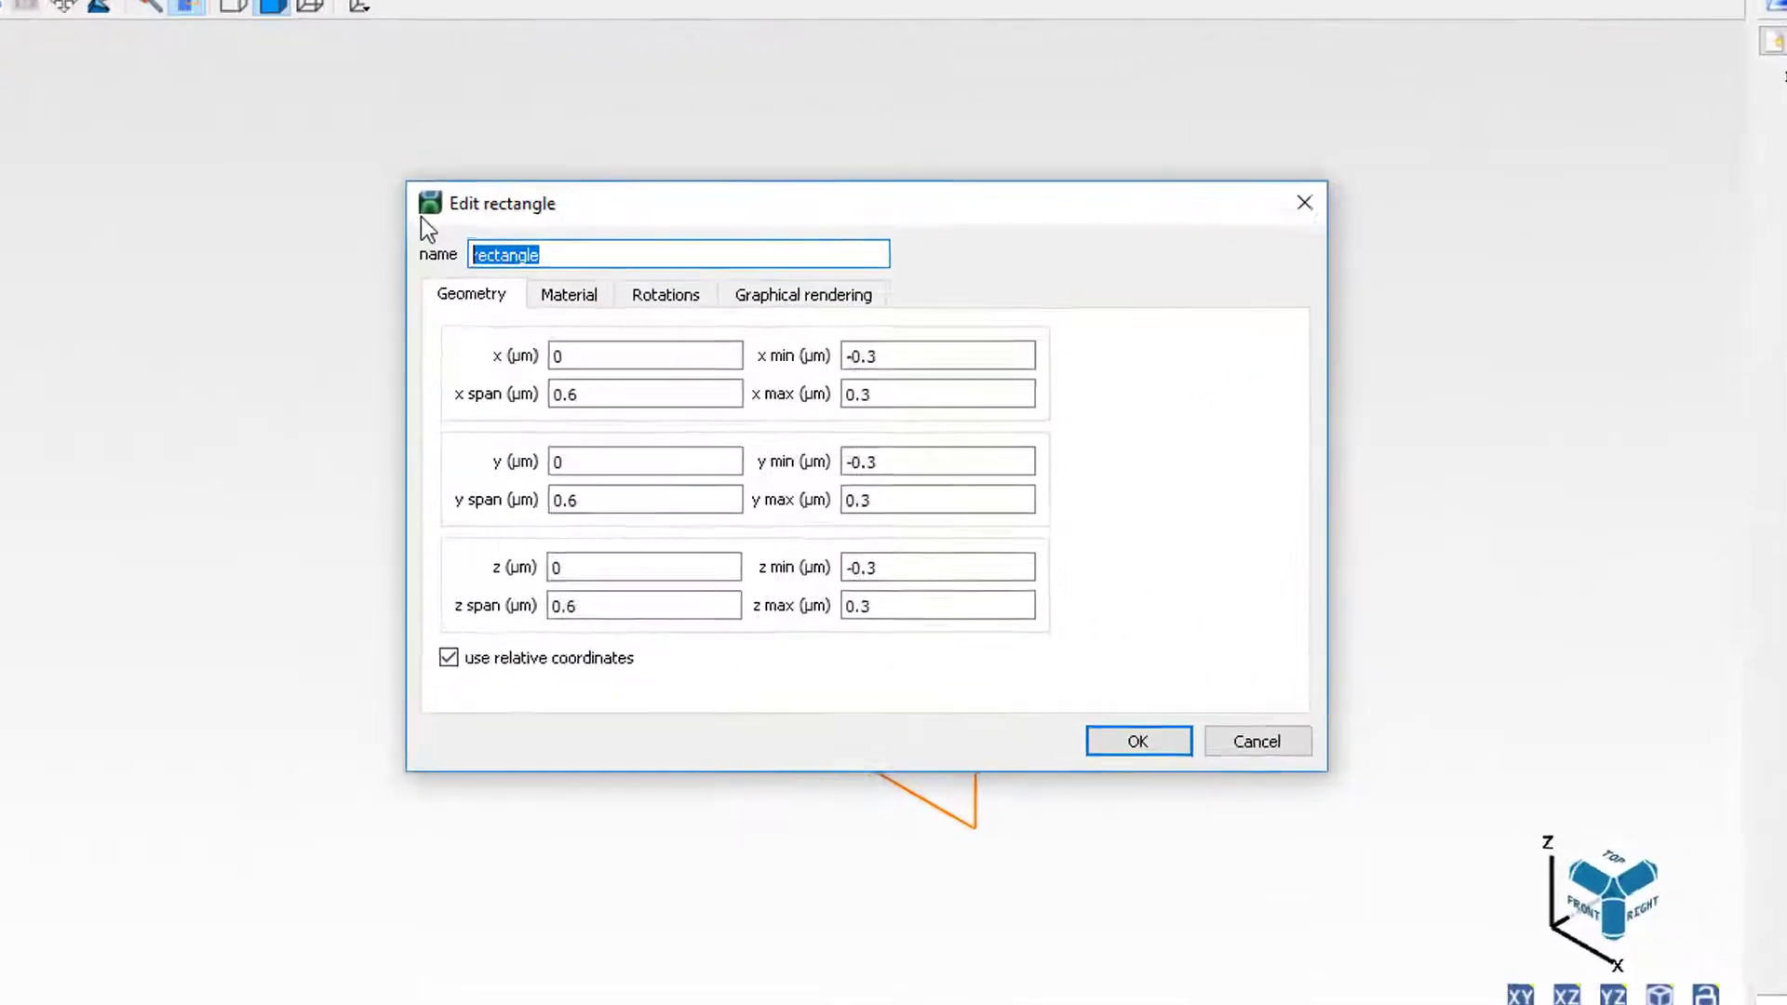
pyautogui.write('substrate')
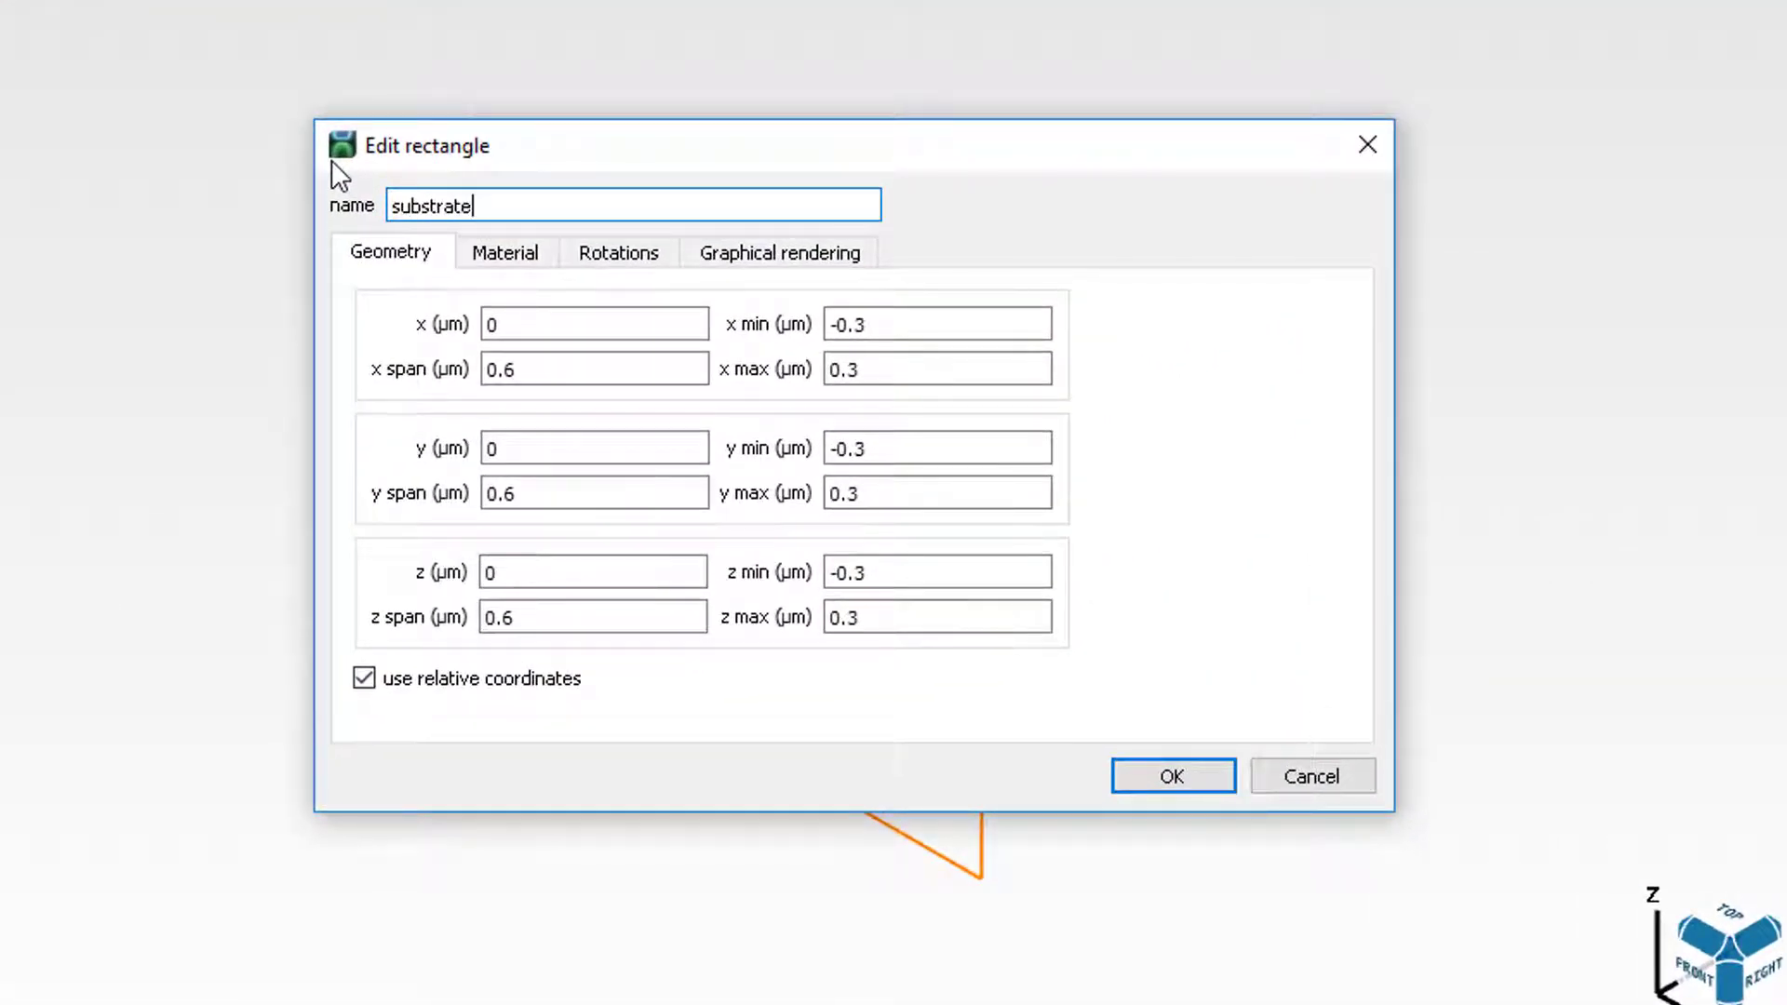
pyautogui.moveTo(539, 366); pyautogui.dragTo(447, 399)
pyautogui.write('2')
pyautogui.press('Tab')
pyautogui.press('Tab')
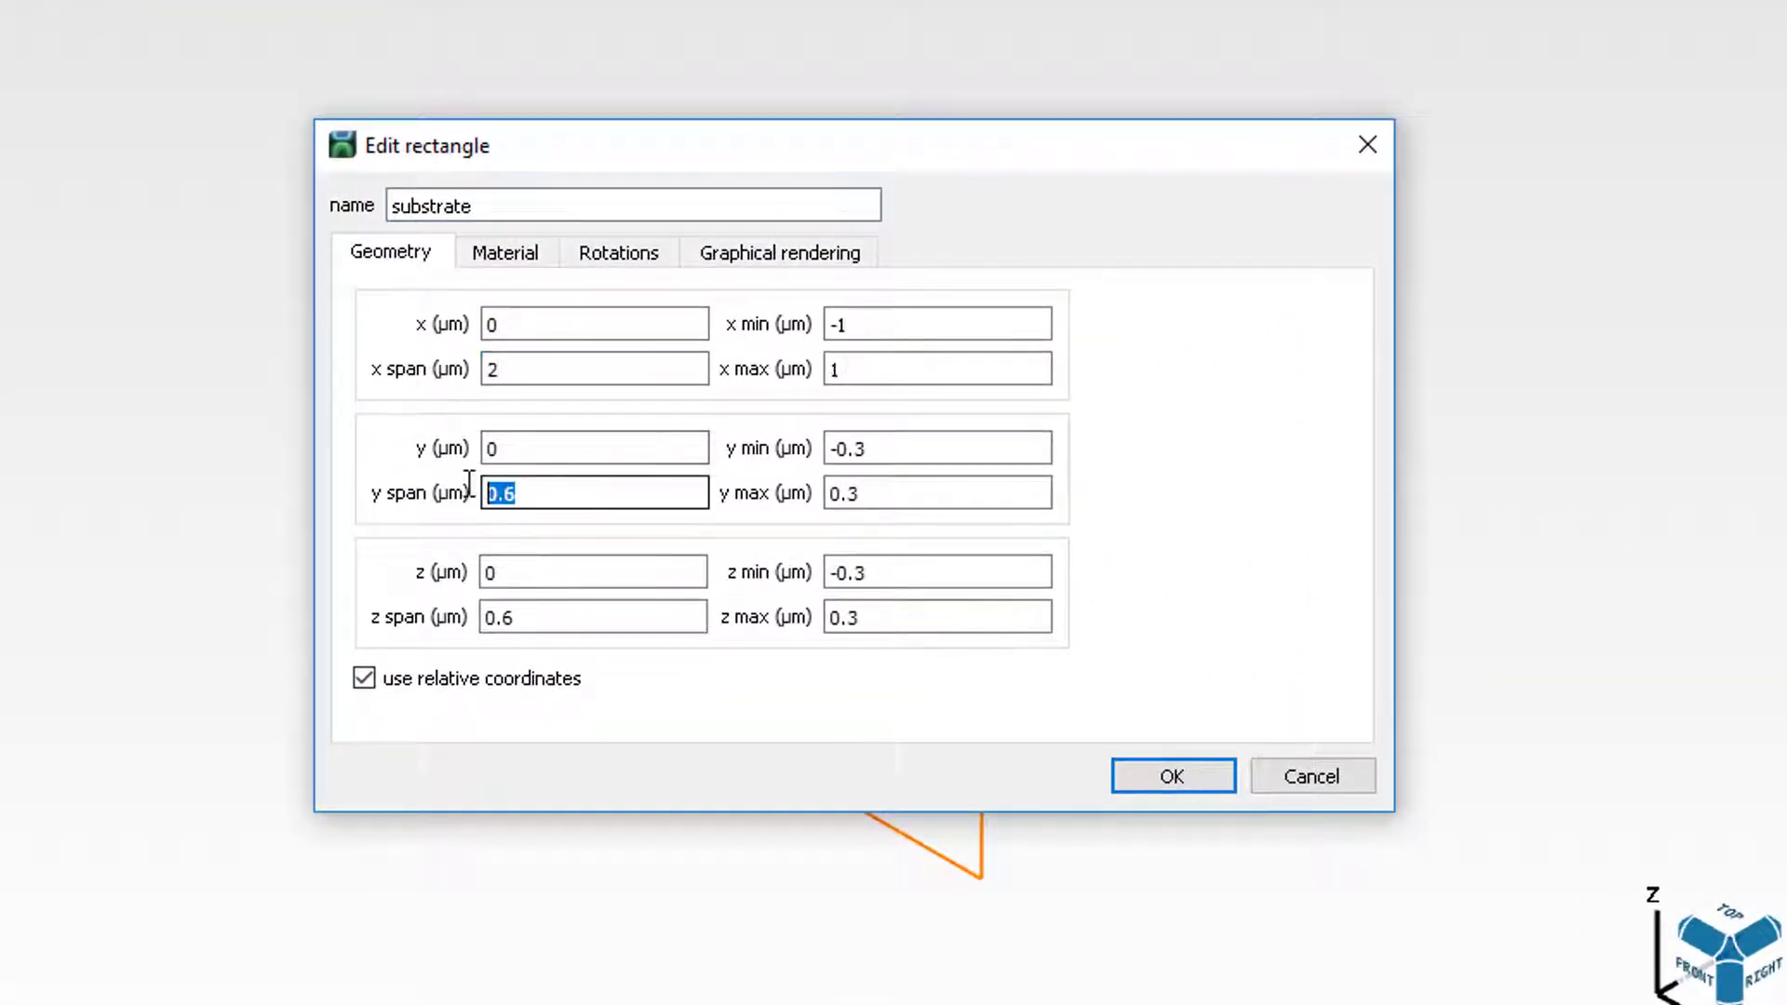
pyautogui.write('2')
pyautogui.press('Tab')
pyautogui.write('-3')
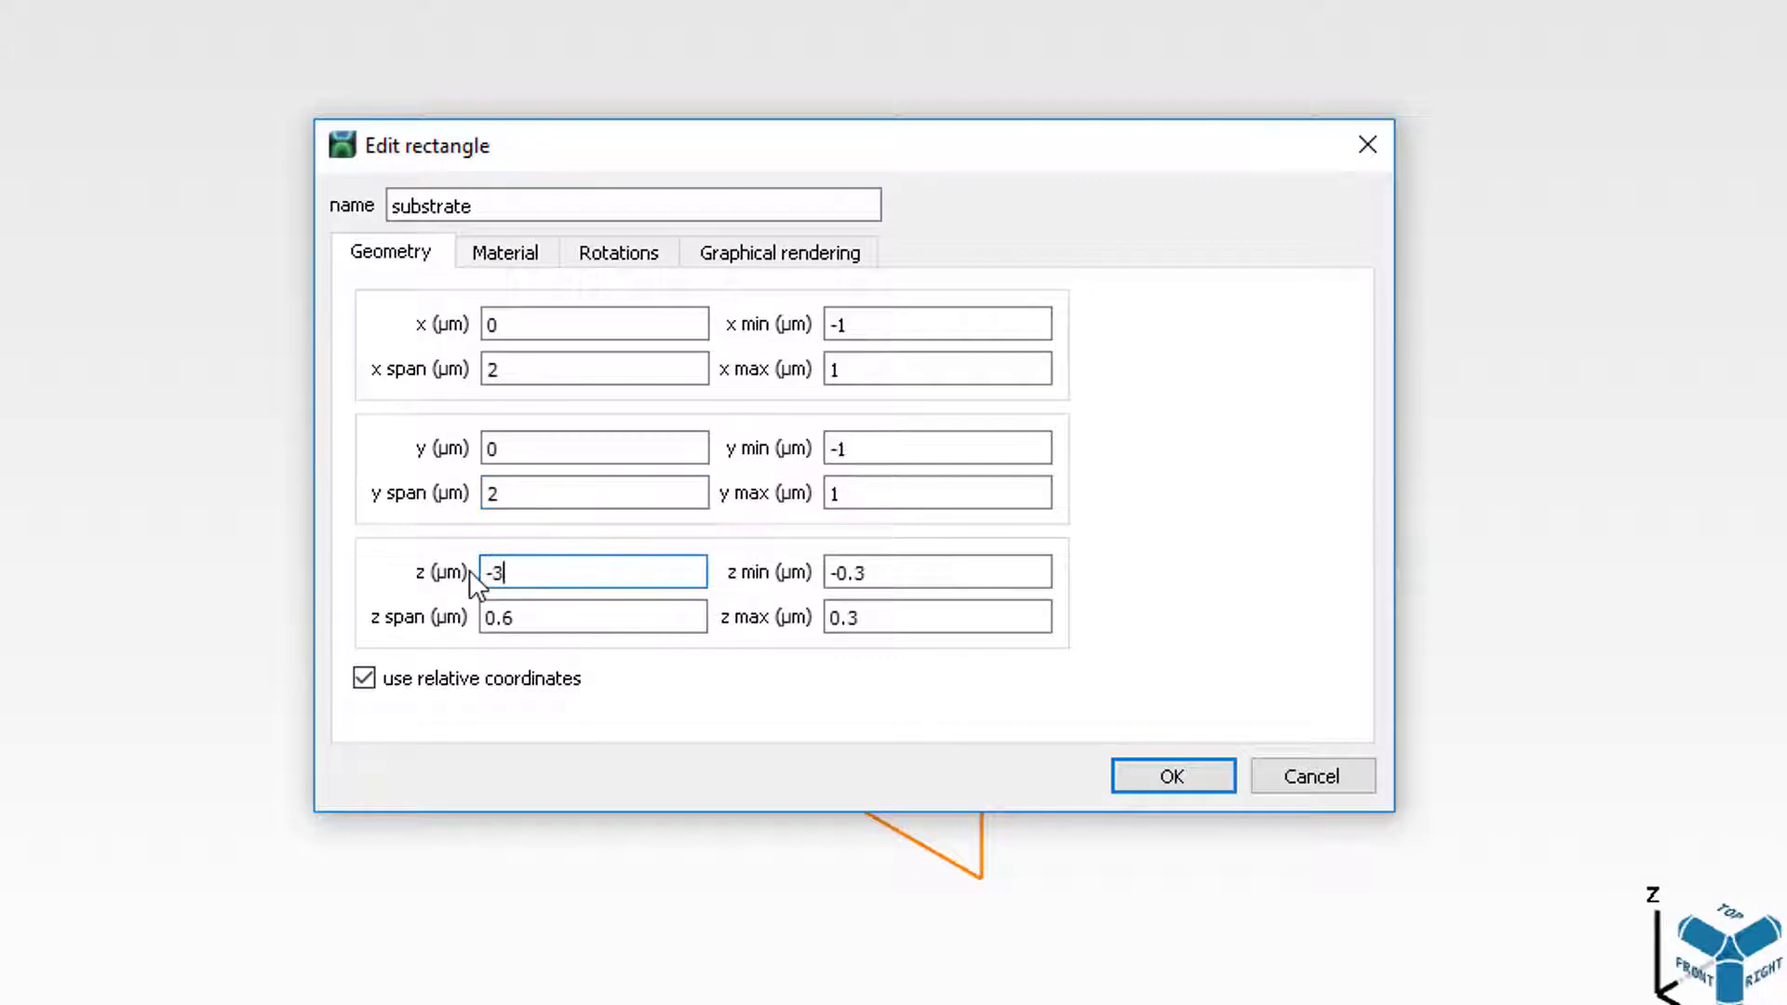
pyautogui.write('0')
pyautogui.moveTo(550, 626); pyautogui.dragTo(462, 627)
pyautogui.write('60')
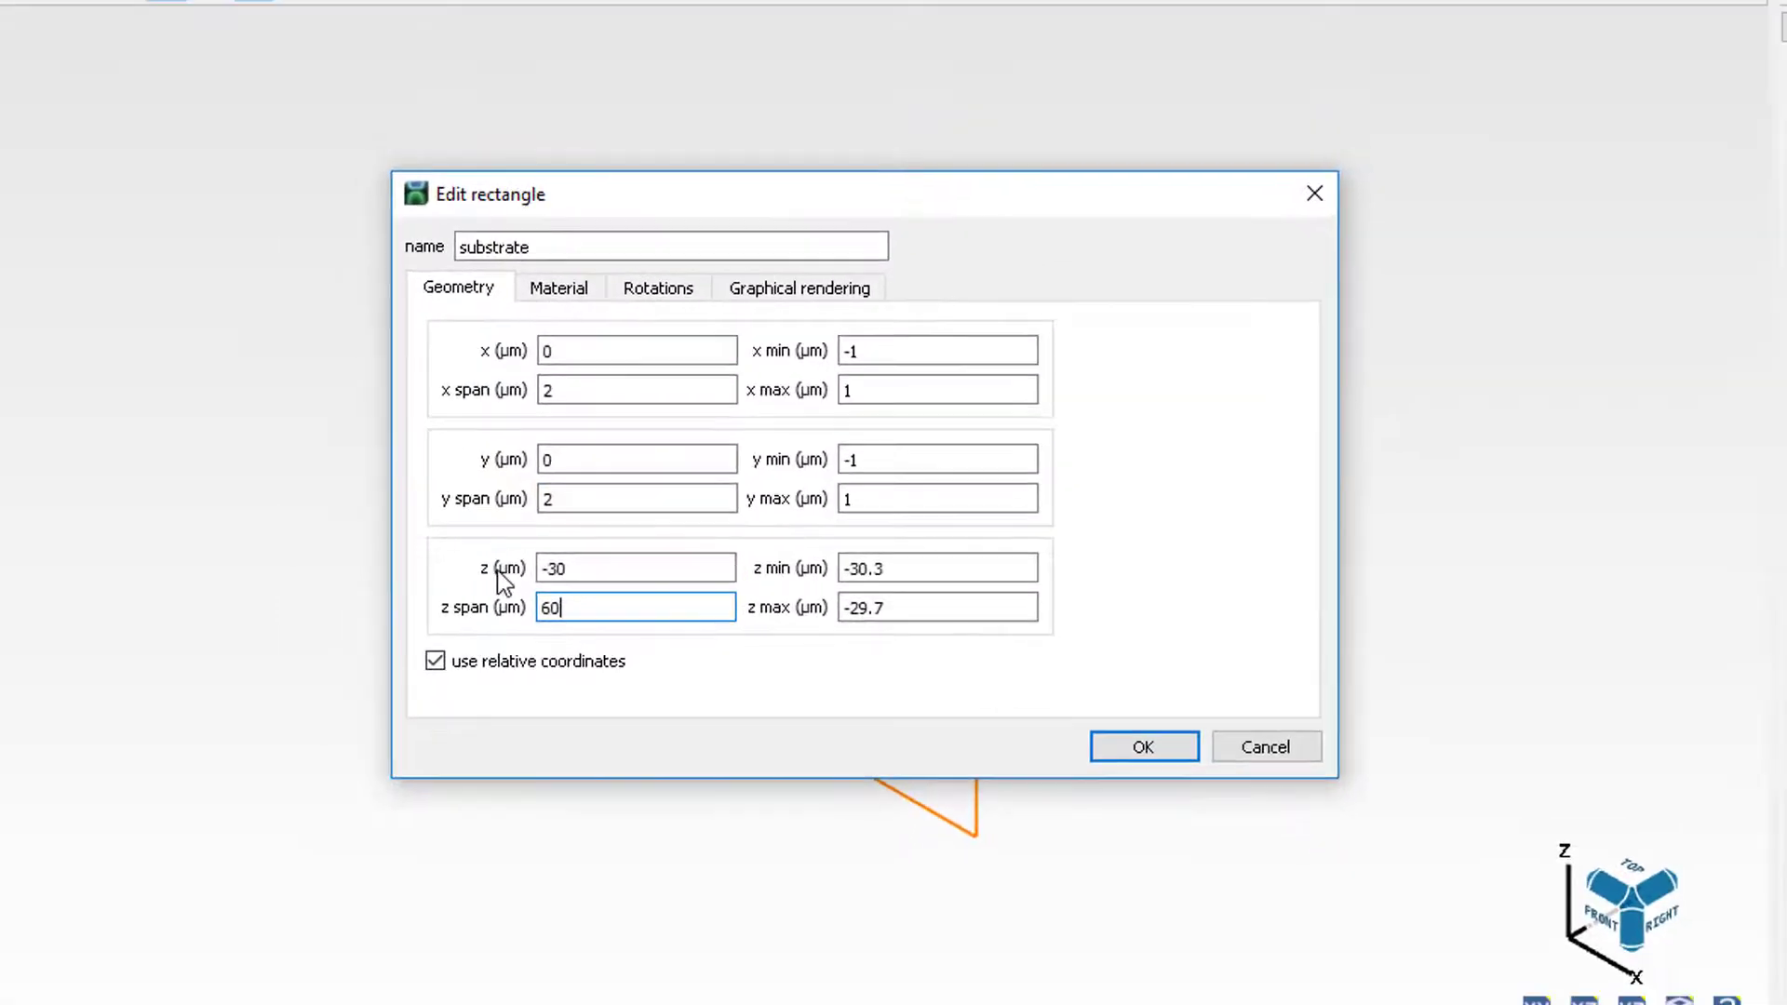
# Make the substrate block Si (Silicon) and apply the edits.
pyautogui.click(556, 294)
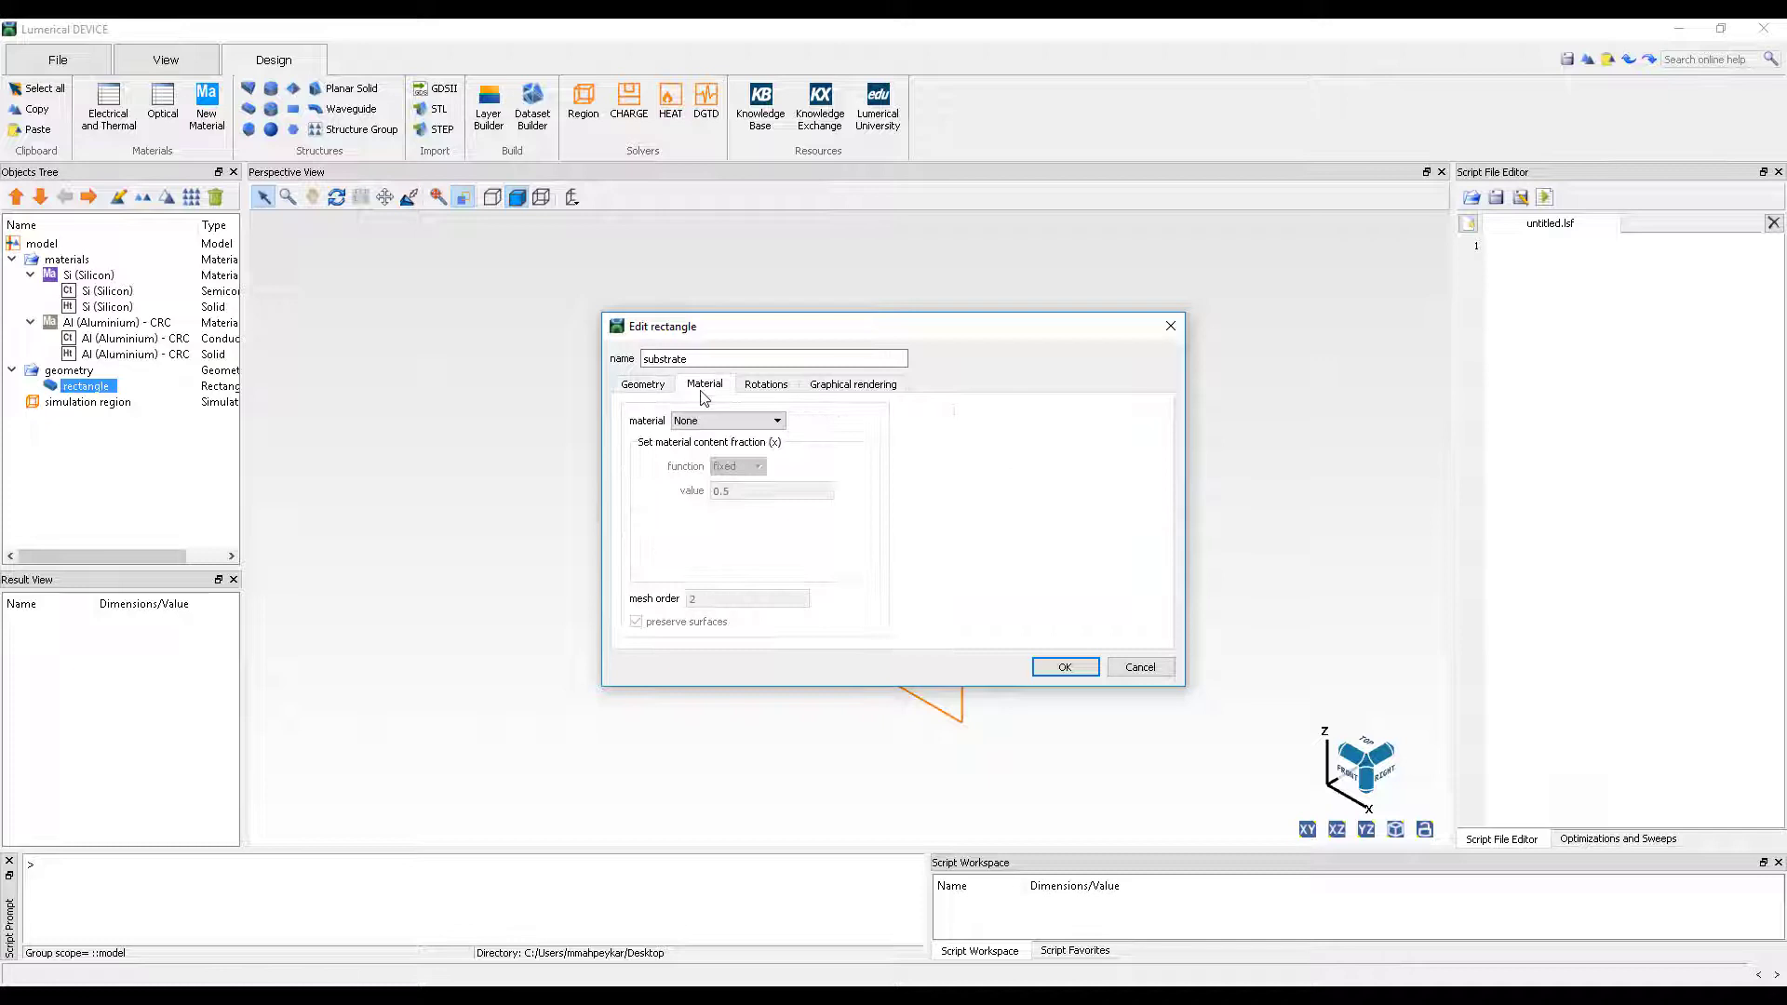
pyautogui.click(728, 421)
pyautogui.click(708, 452)
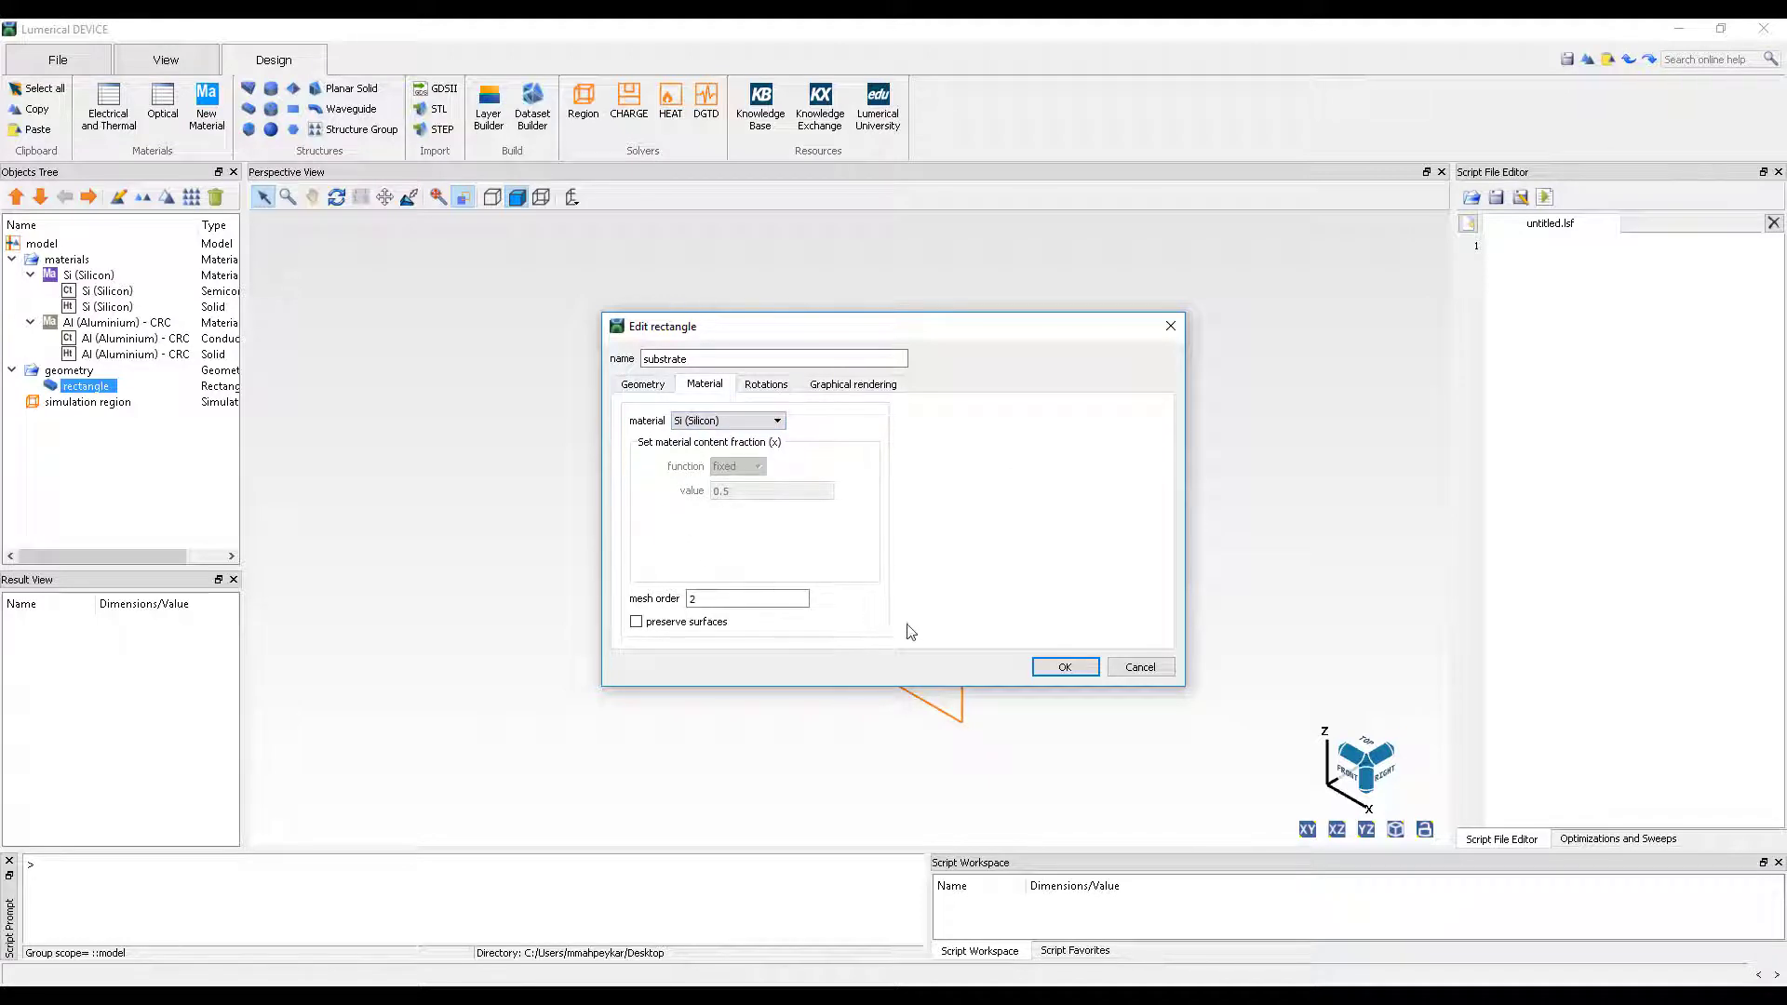
pyautogui.click(1050, 669)
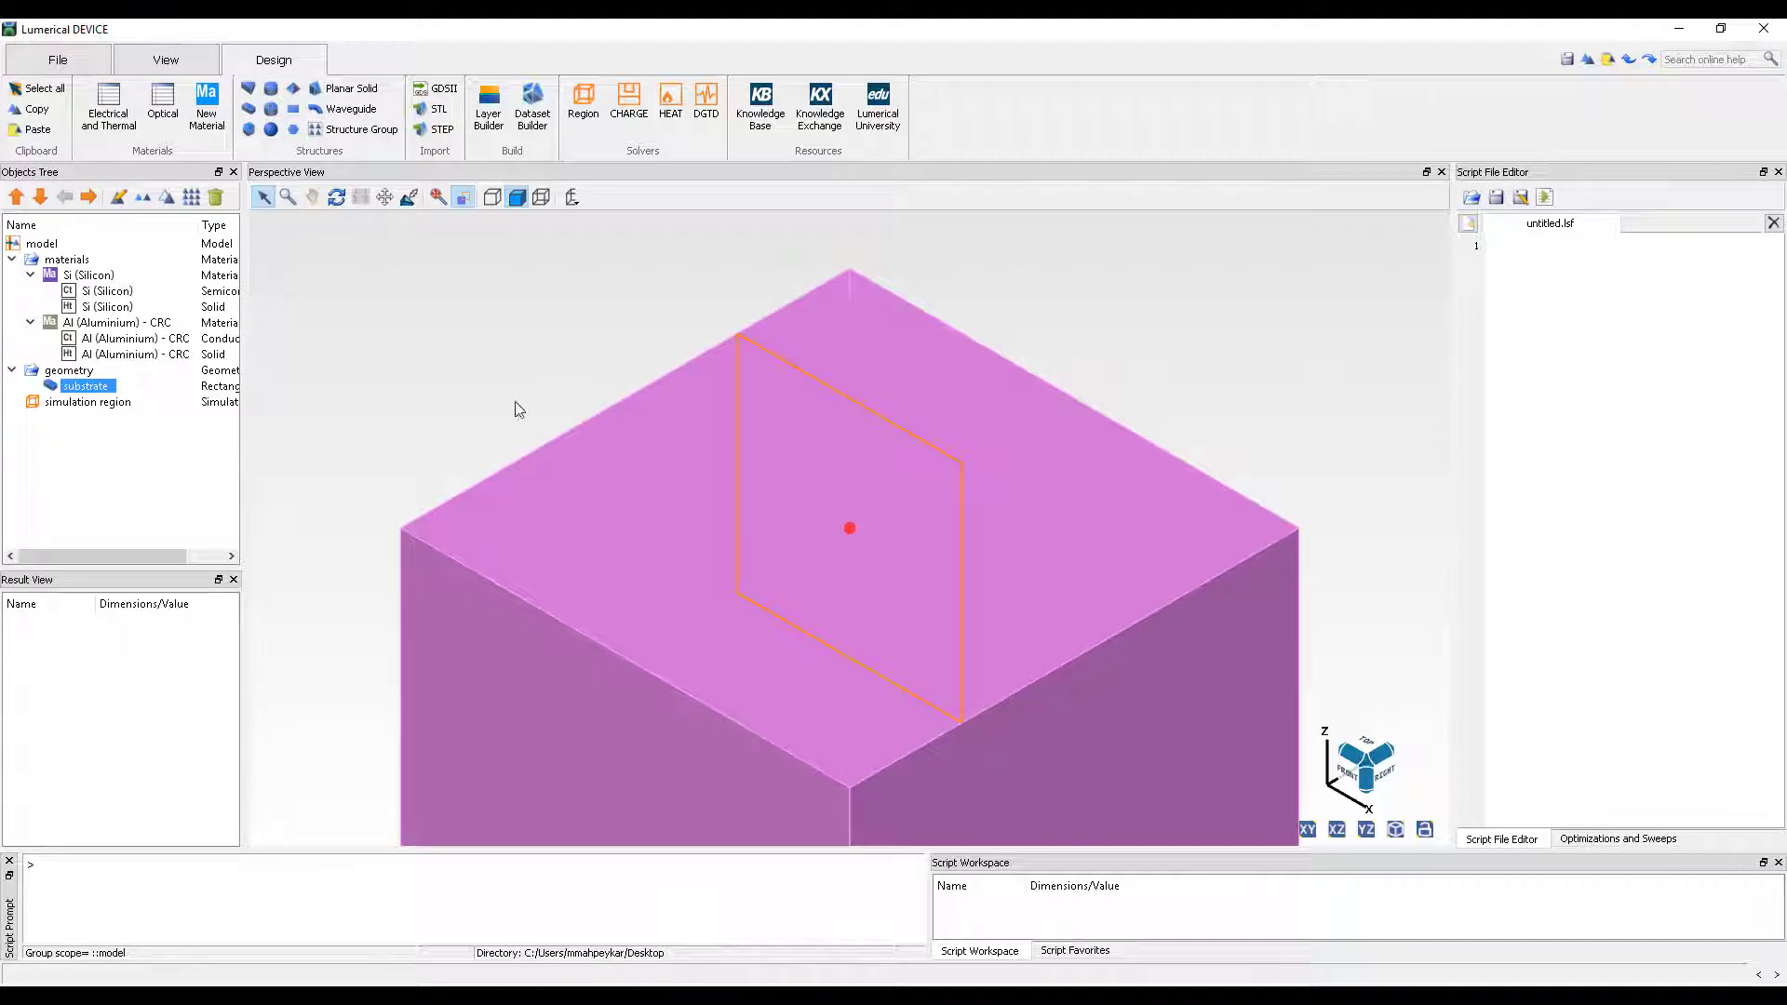
pyautogui.click(444, 415)
pyautogui.scroll(-3, 432, 406)
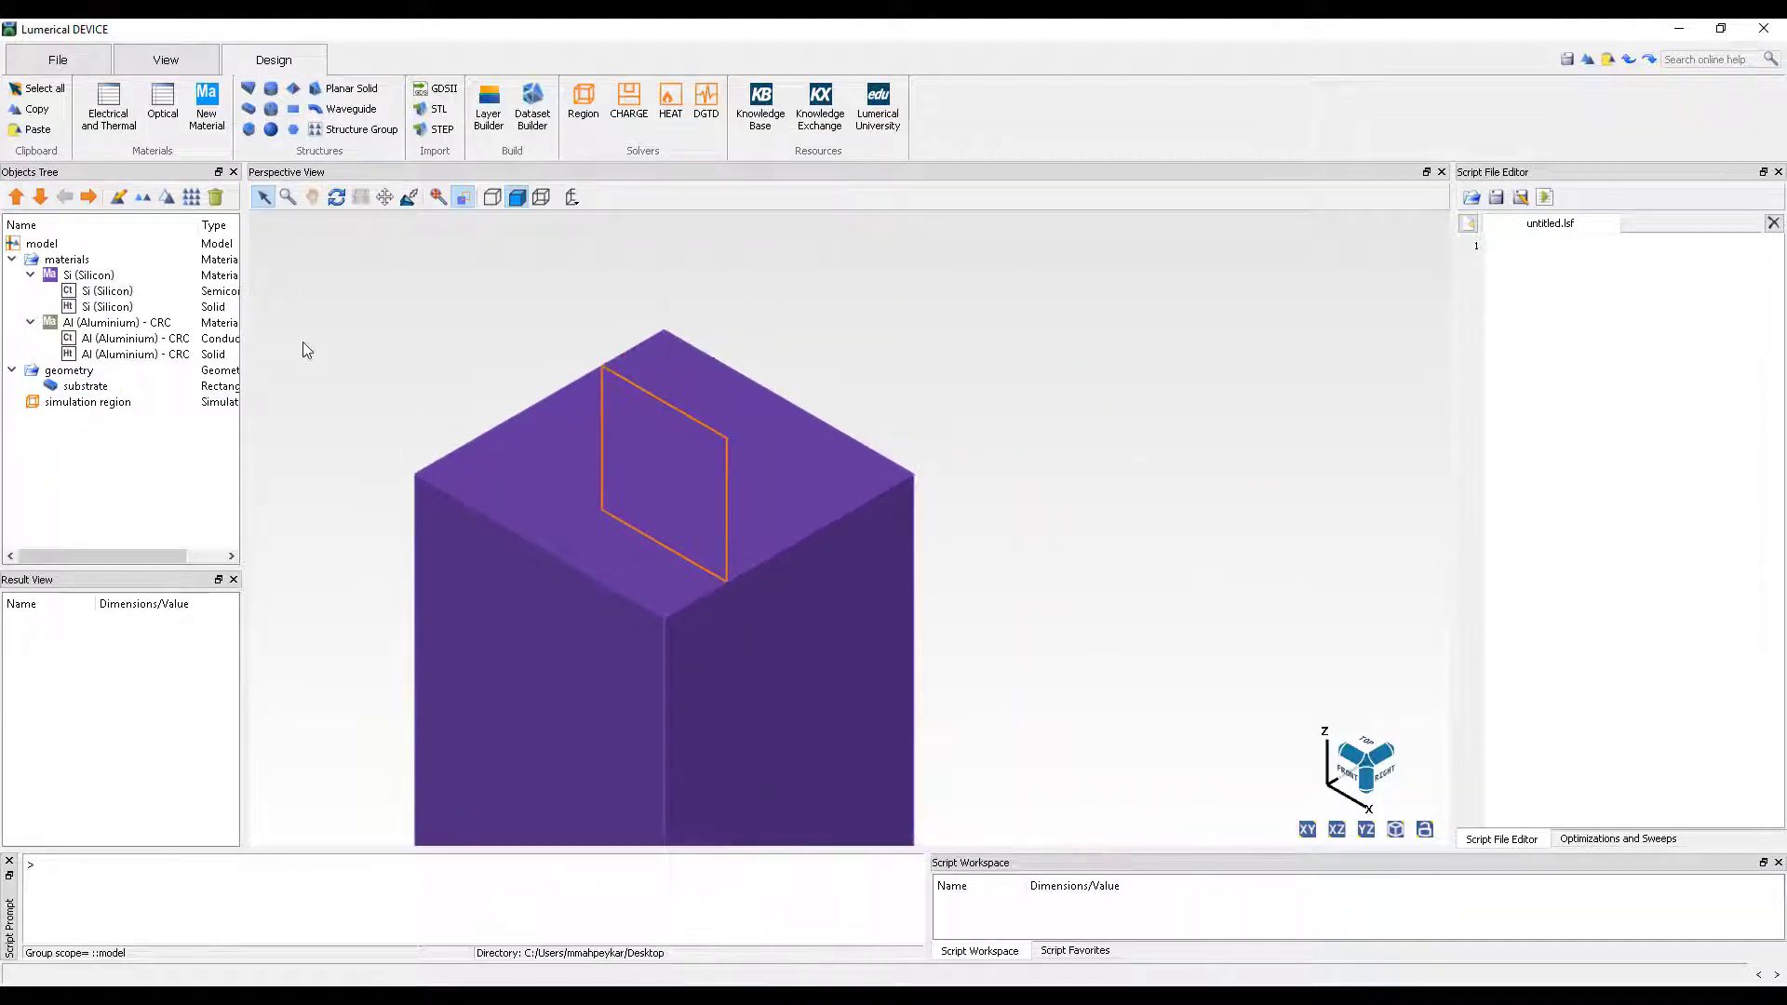
# Add a rectangle named anode with 2 µm x/y spans, z at 1 µm and 2 µm z span.
pyautogui.click(249, 109)
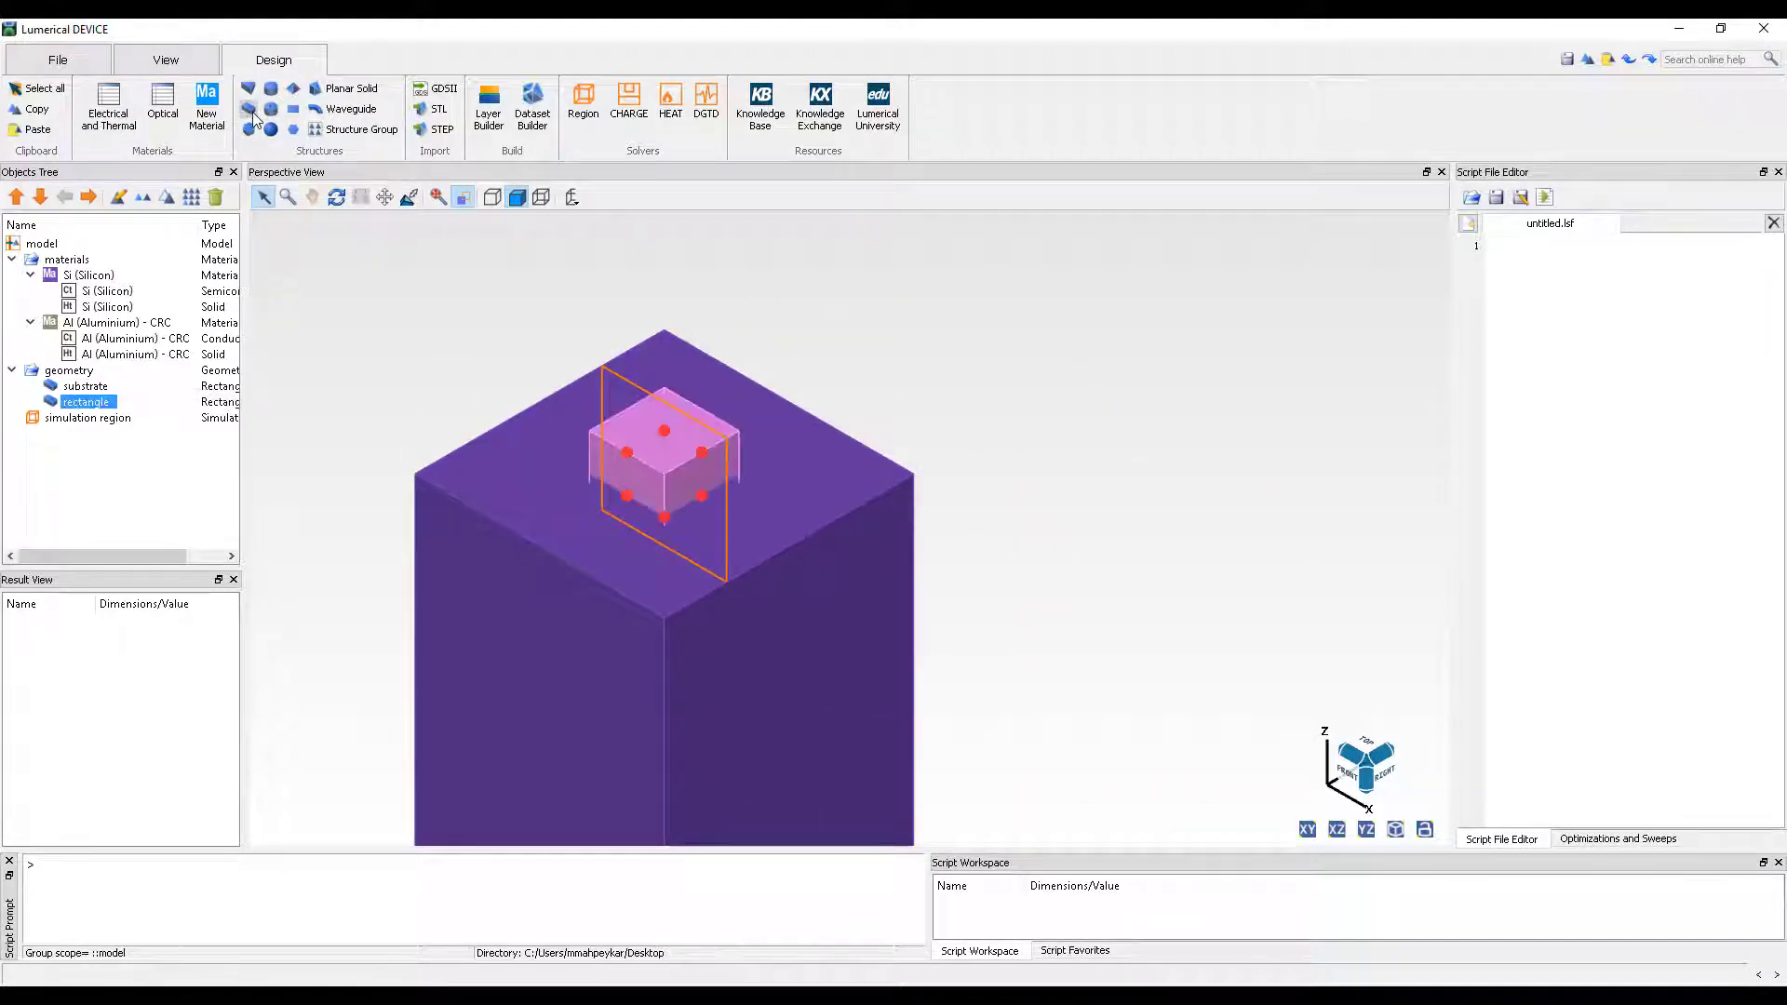
pyautogui.click(120, 199)
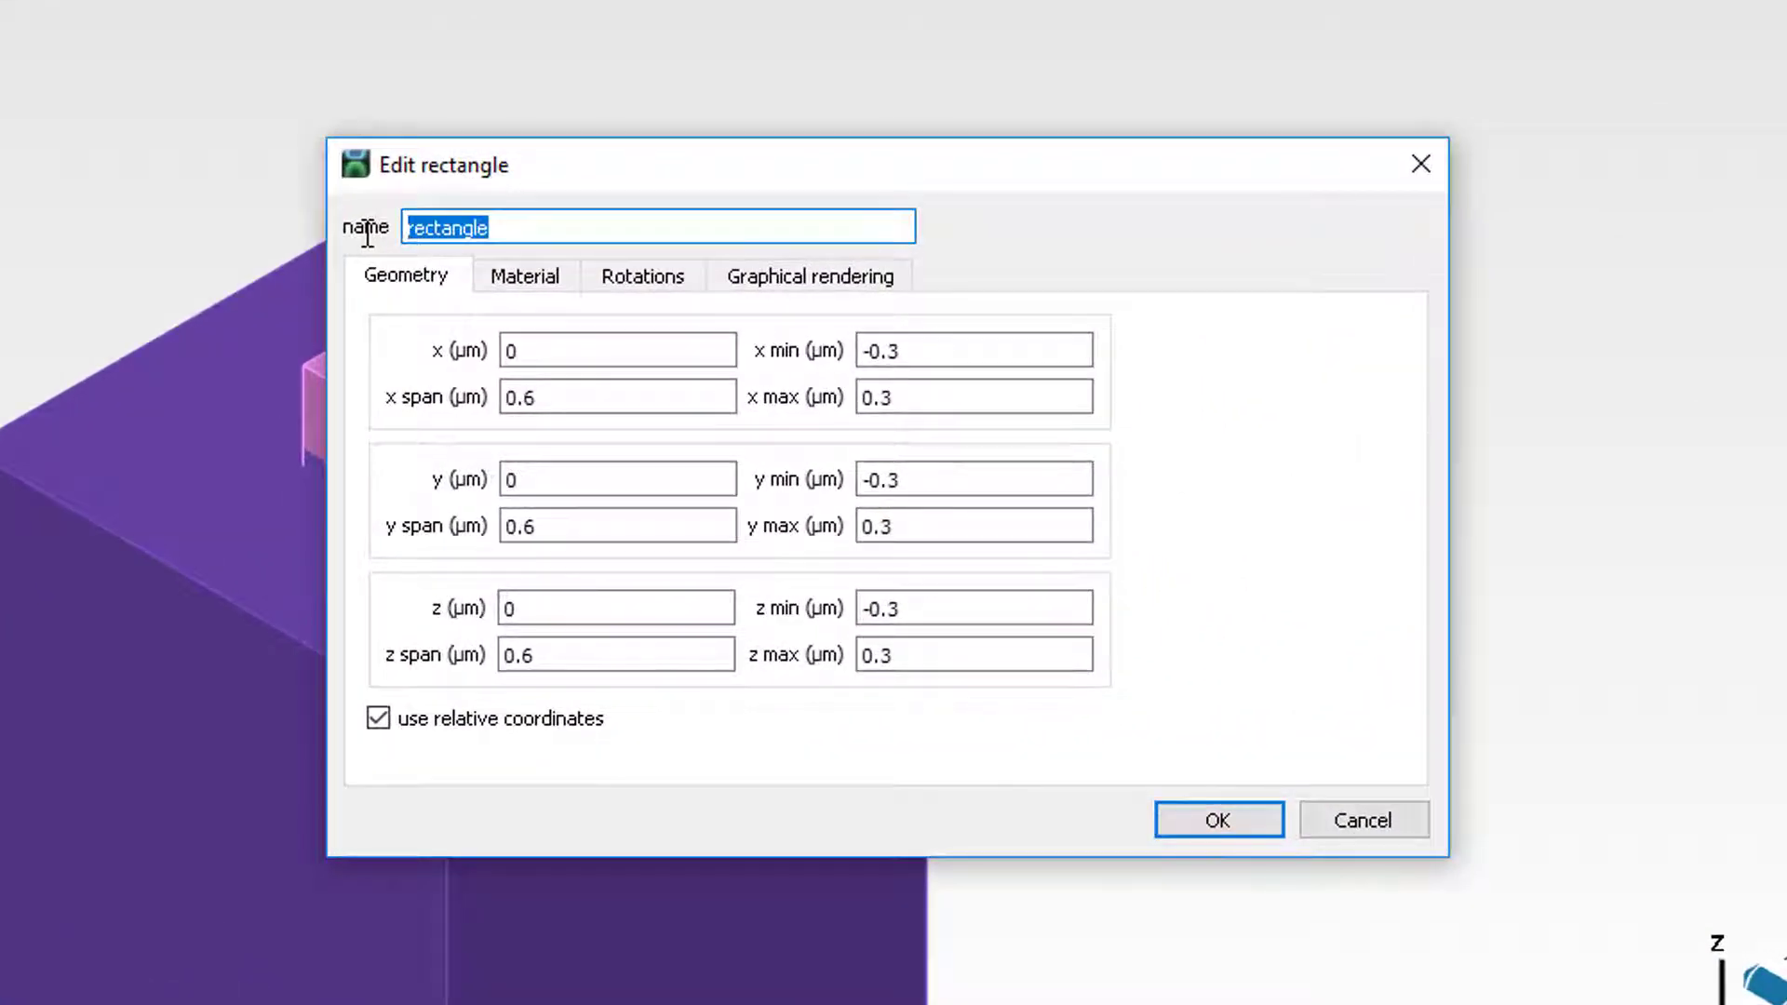
pyautogui.write('anode')
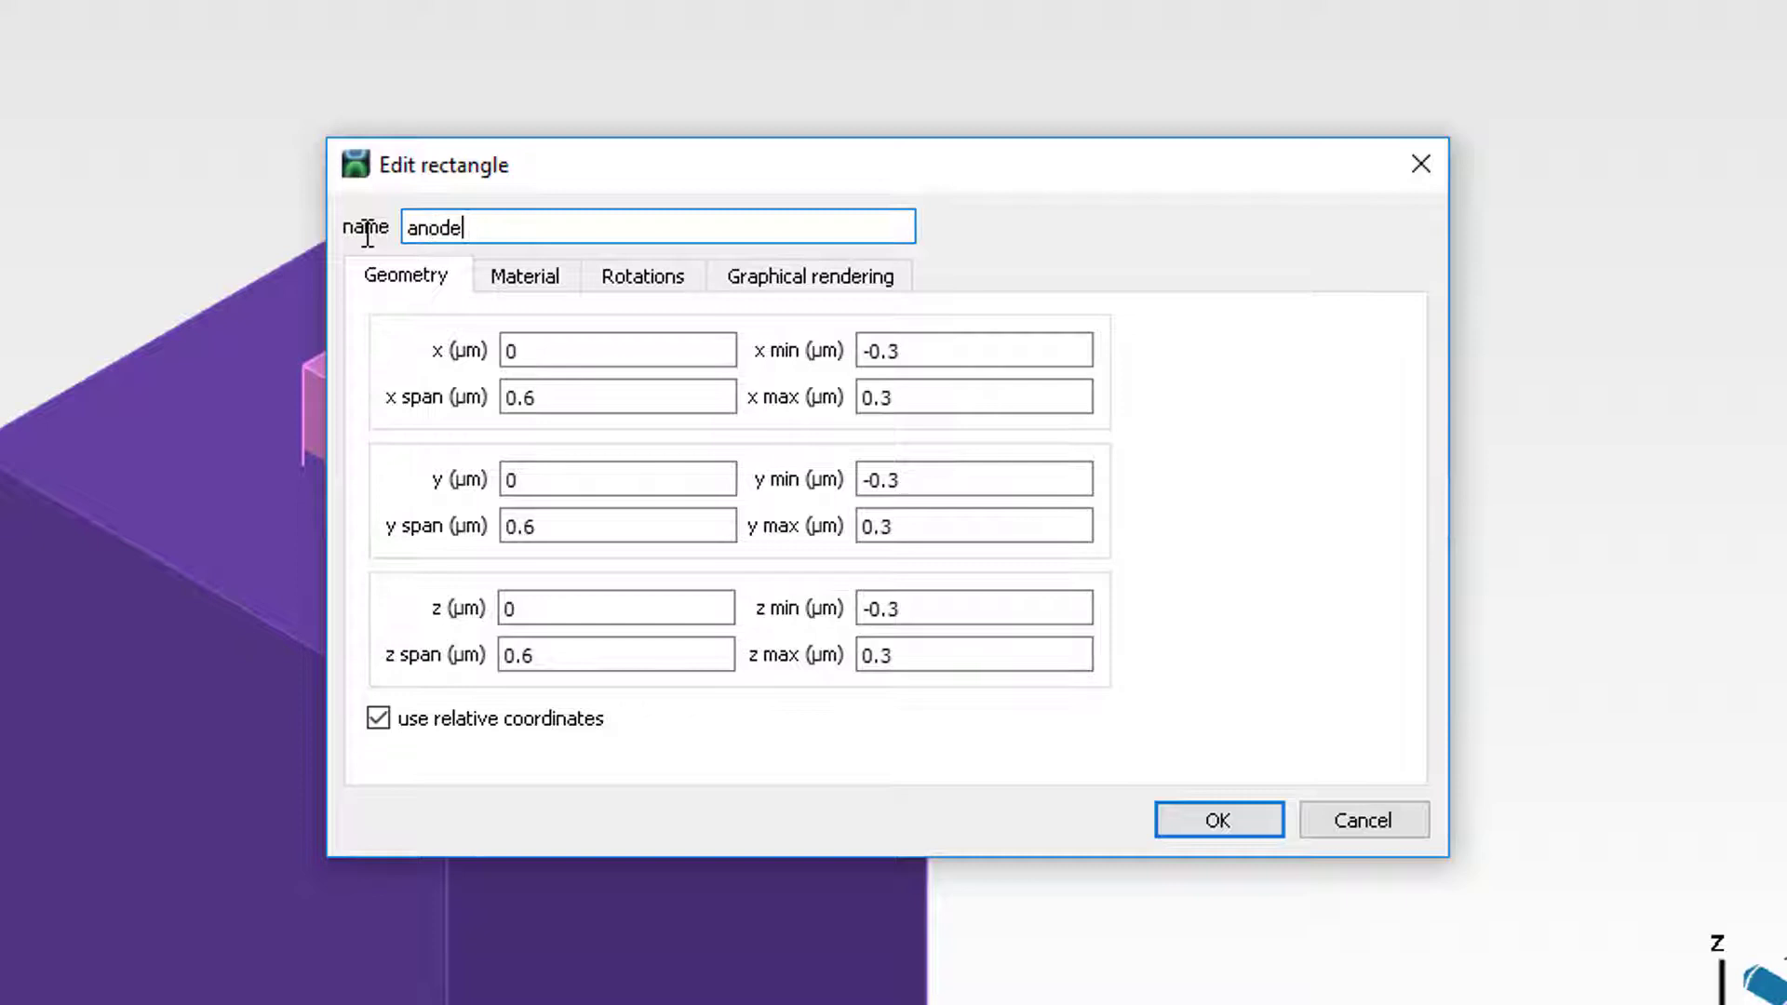
pyautogui.press('Tab')
pyautogui.press('Tab')
pyautogui.write('2')
pyautogui.press('Tab')
pyautogui.press('Tab')
pyautogui.write('2')
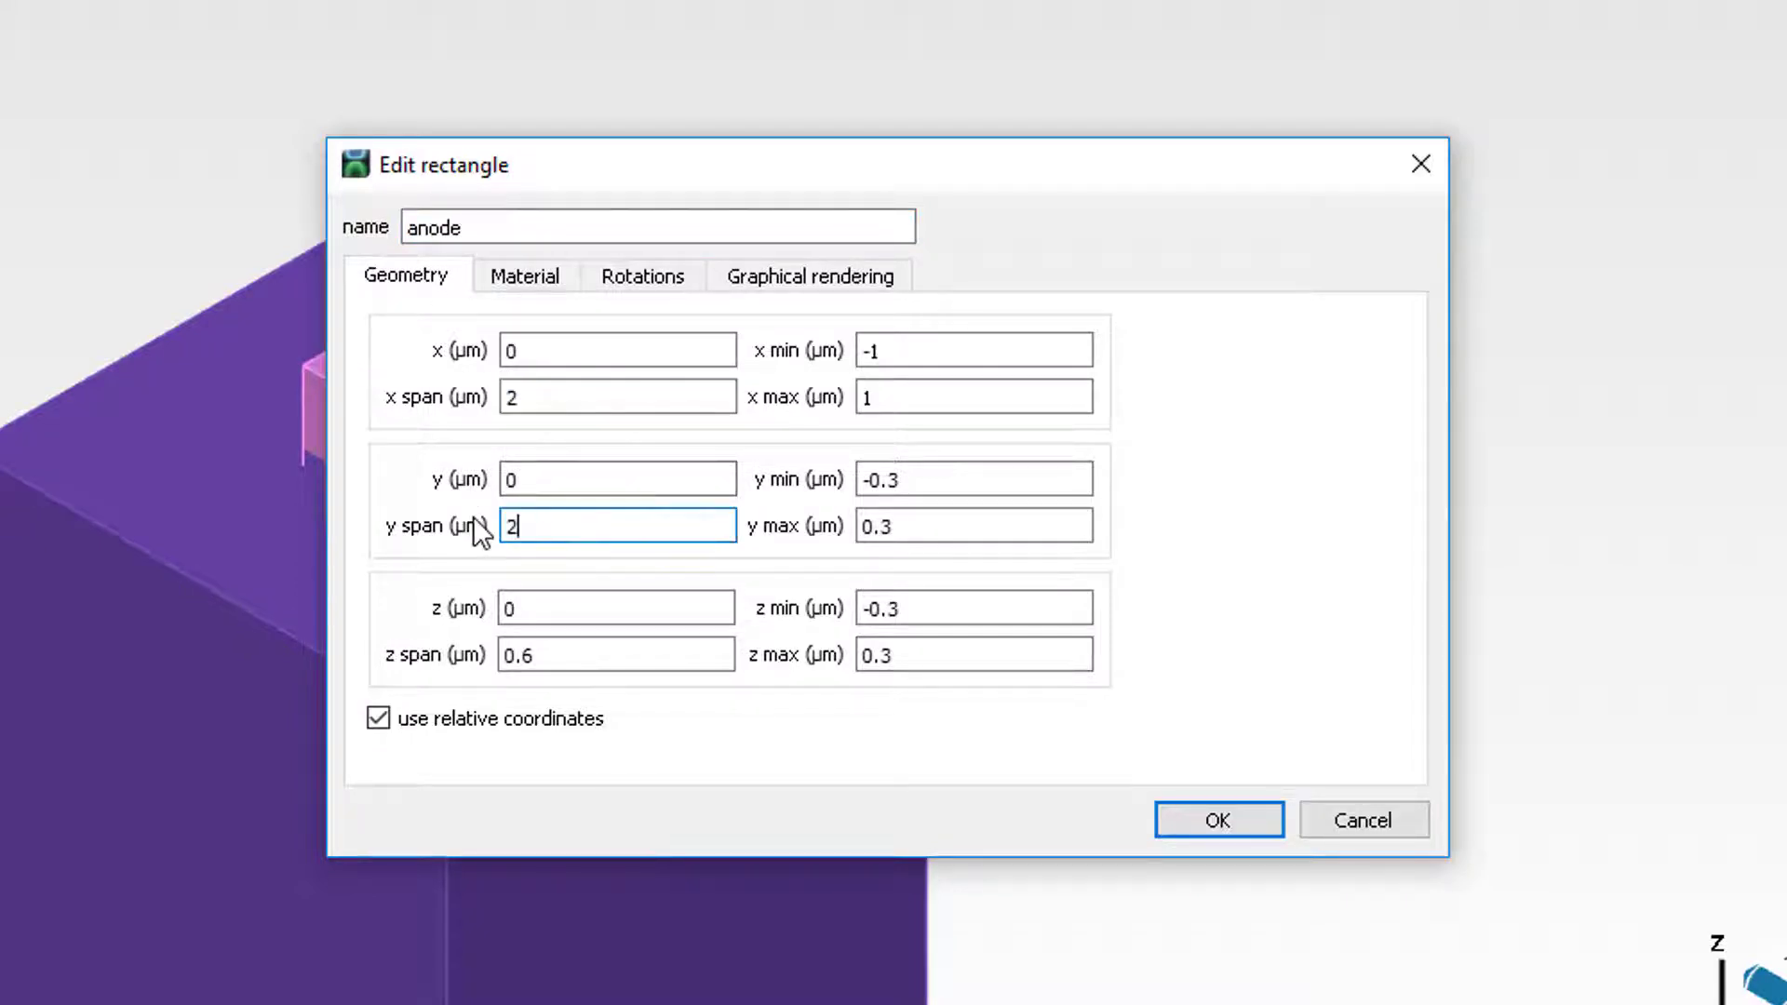
pyautogui.press('Tab')
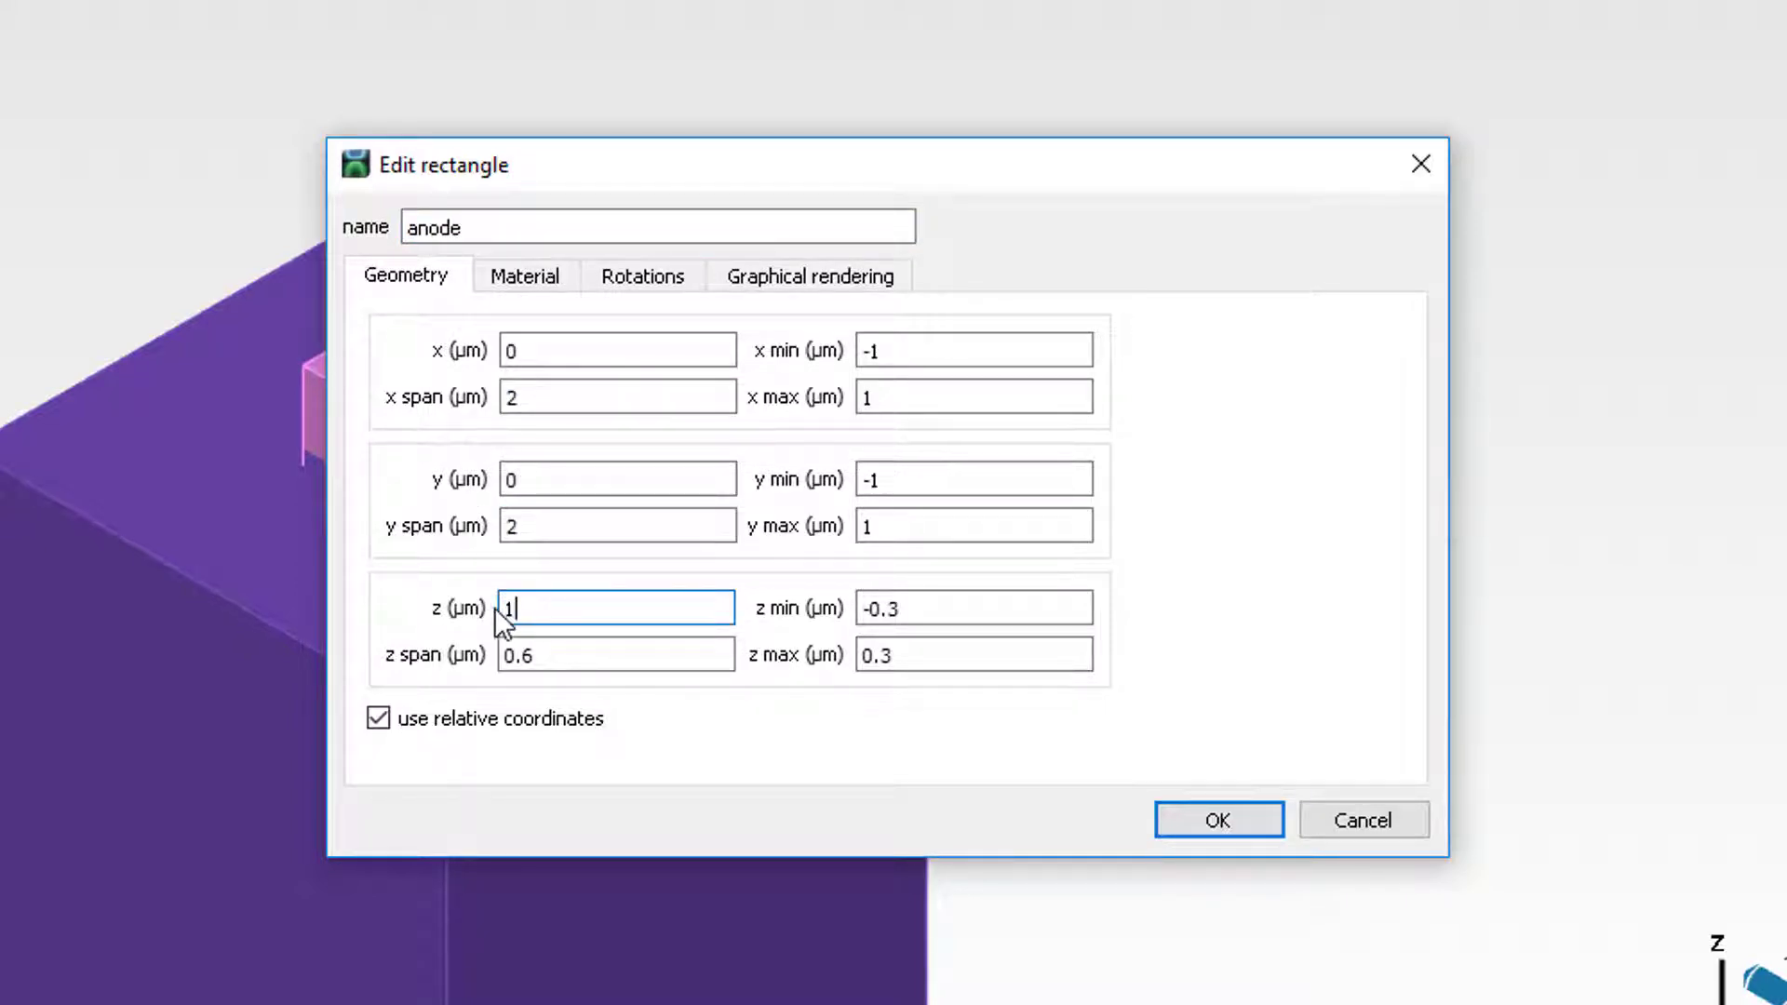
pyautogui.press('Tab')
pyautogui.write('2')
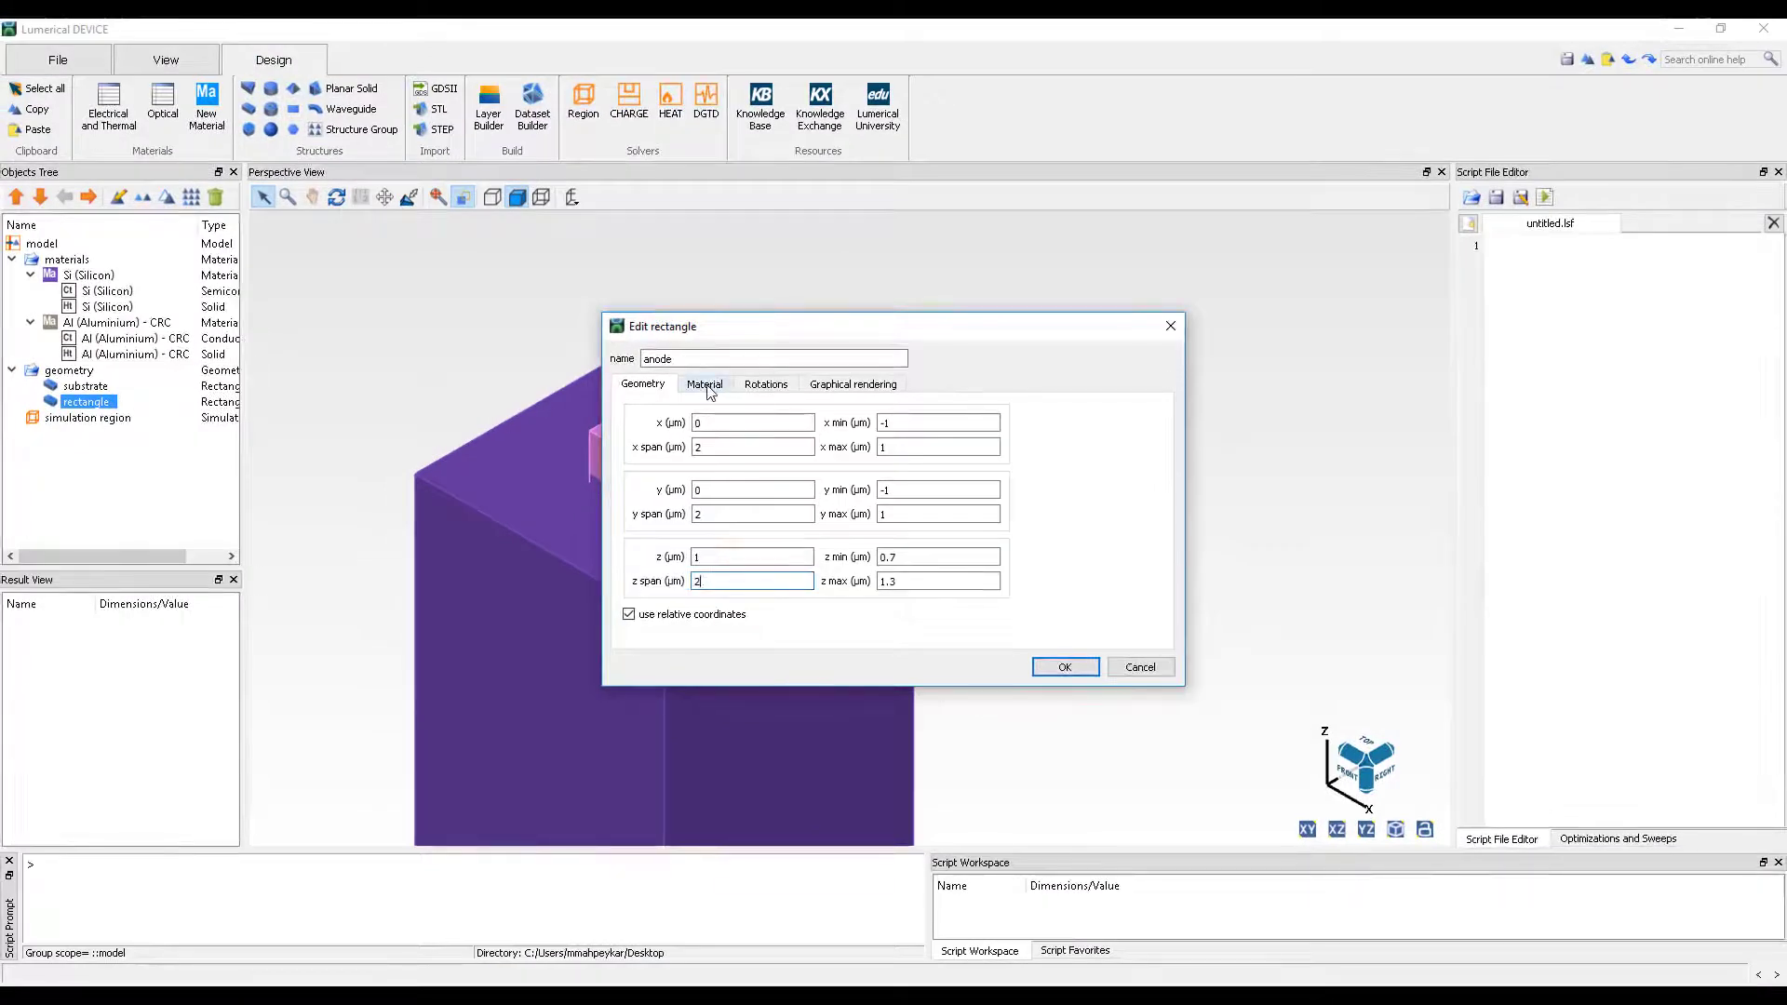
# Set the anode's material to Al (Aluminium) - CRC and confirm it.
pyautogui.click(704, 385)
pyautogui.click(728, 420)
pyautogui.click(721, 444)
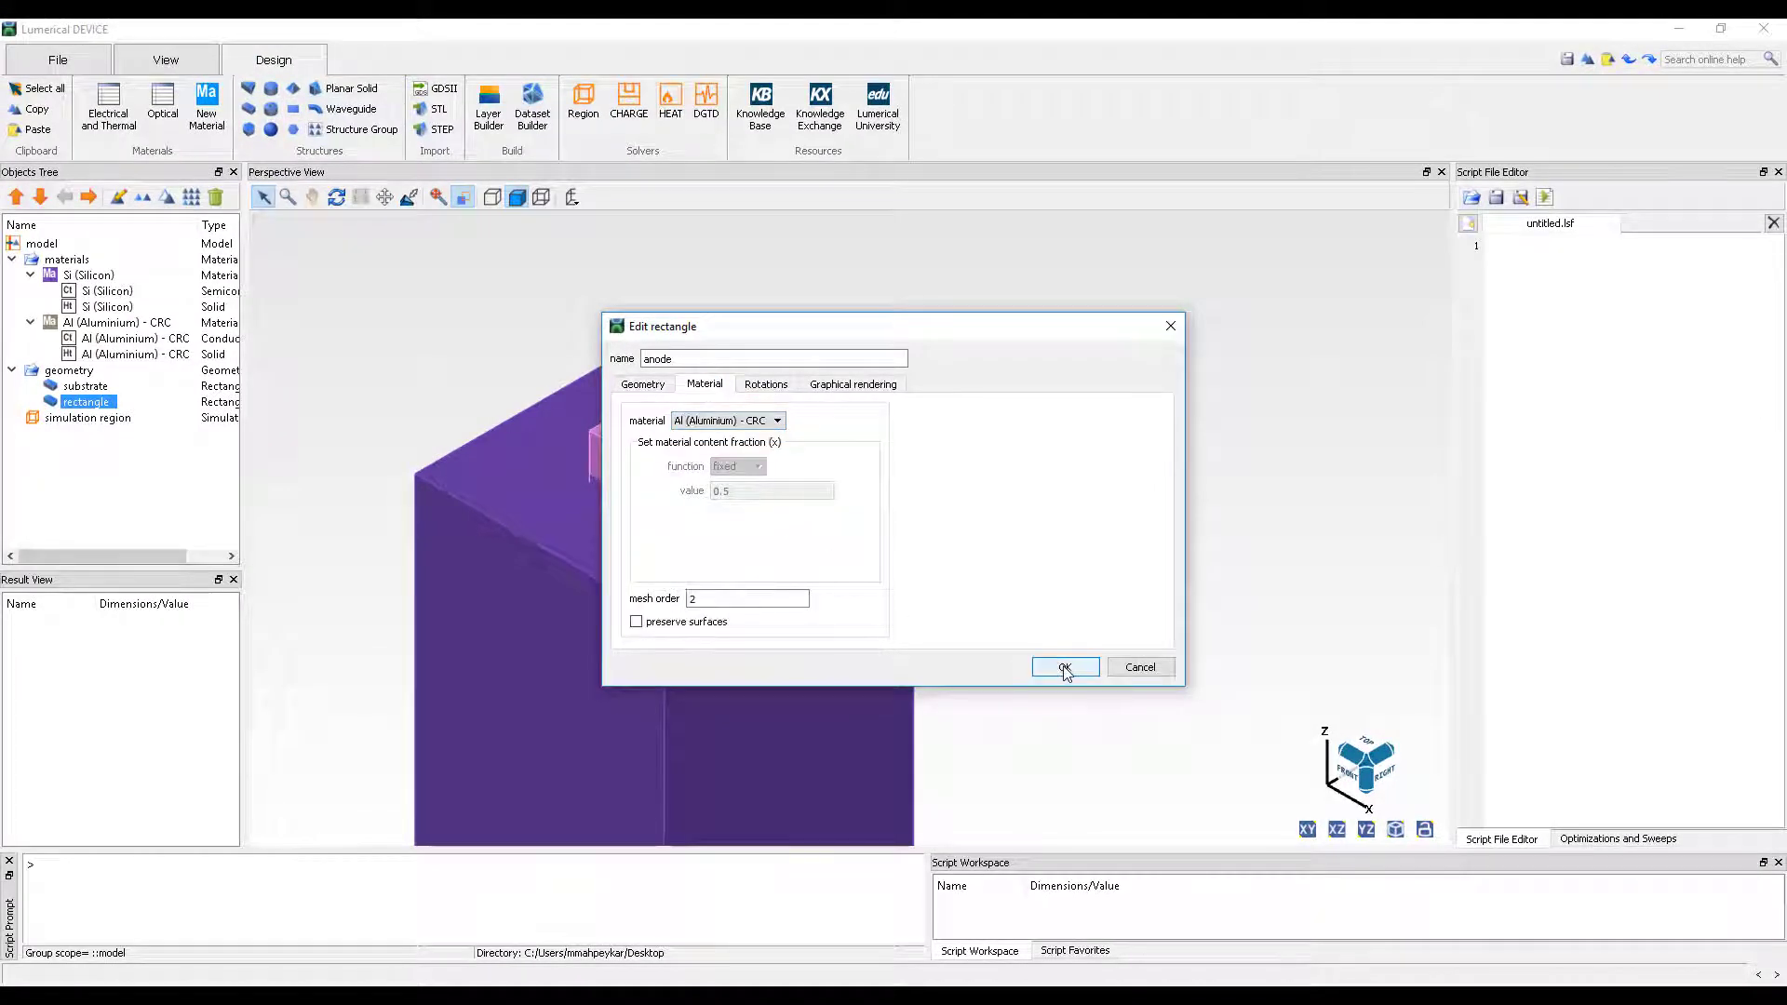
pyautogui.click(1066, 667)
pyautogui.scroll(-5, 1069, 630)
pyautogui.click(312, 196)
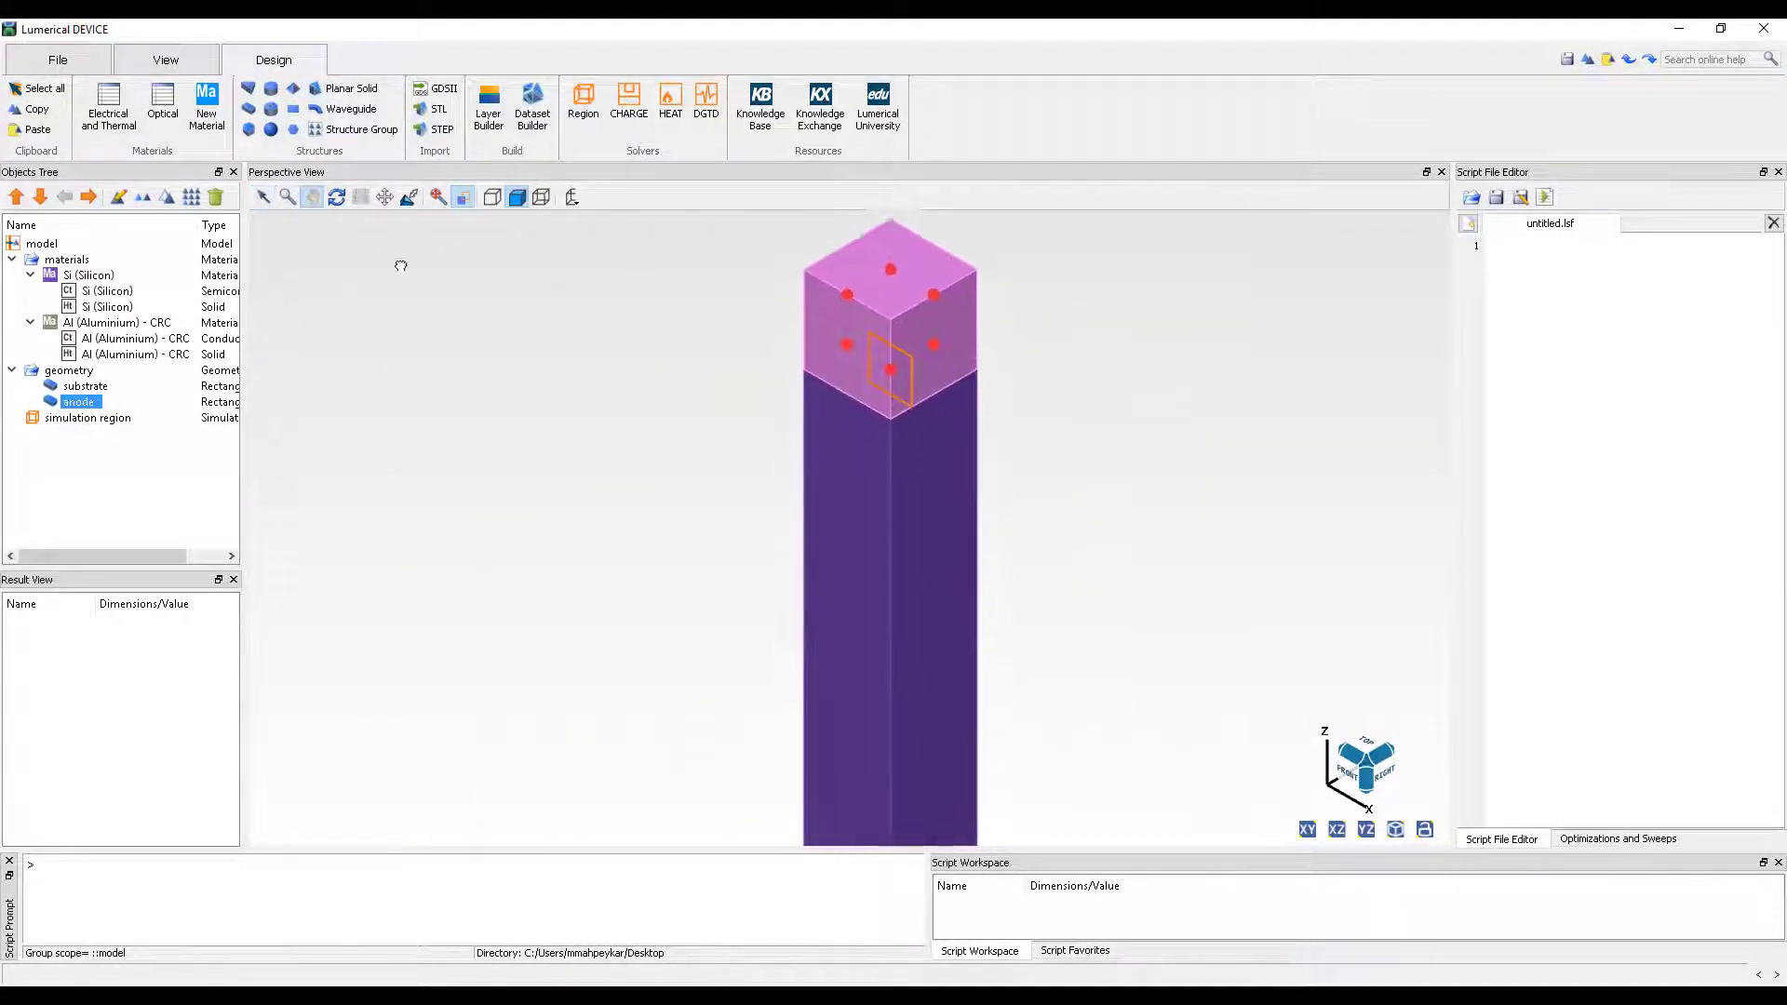
pyautogui.scroll(-10, 315, 689)
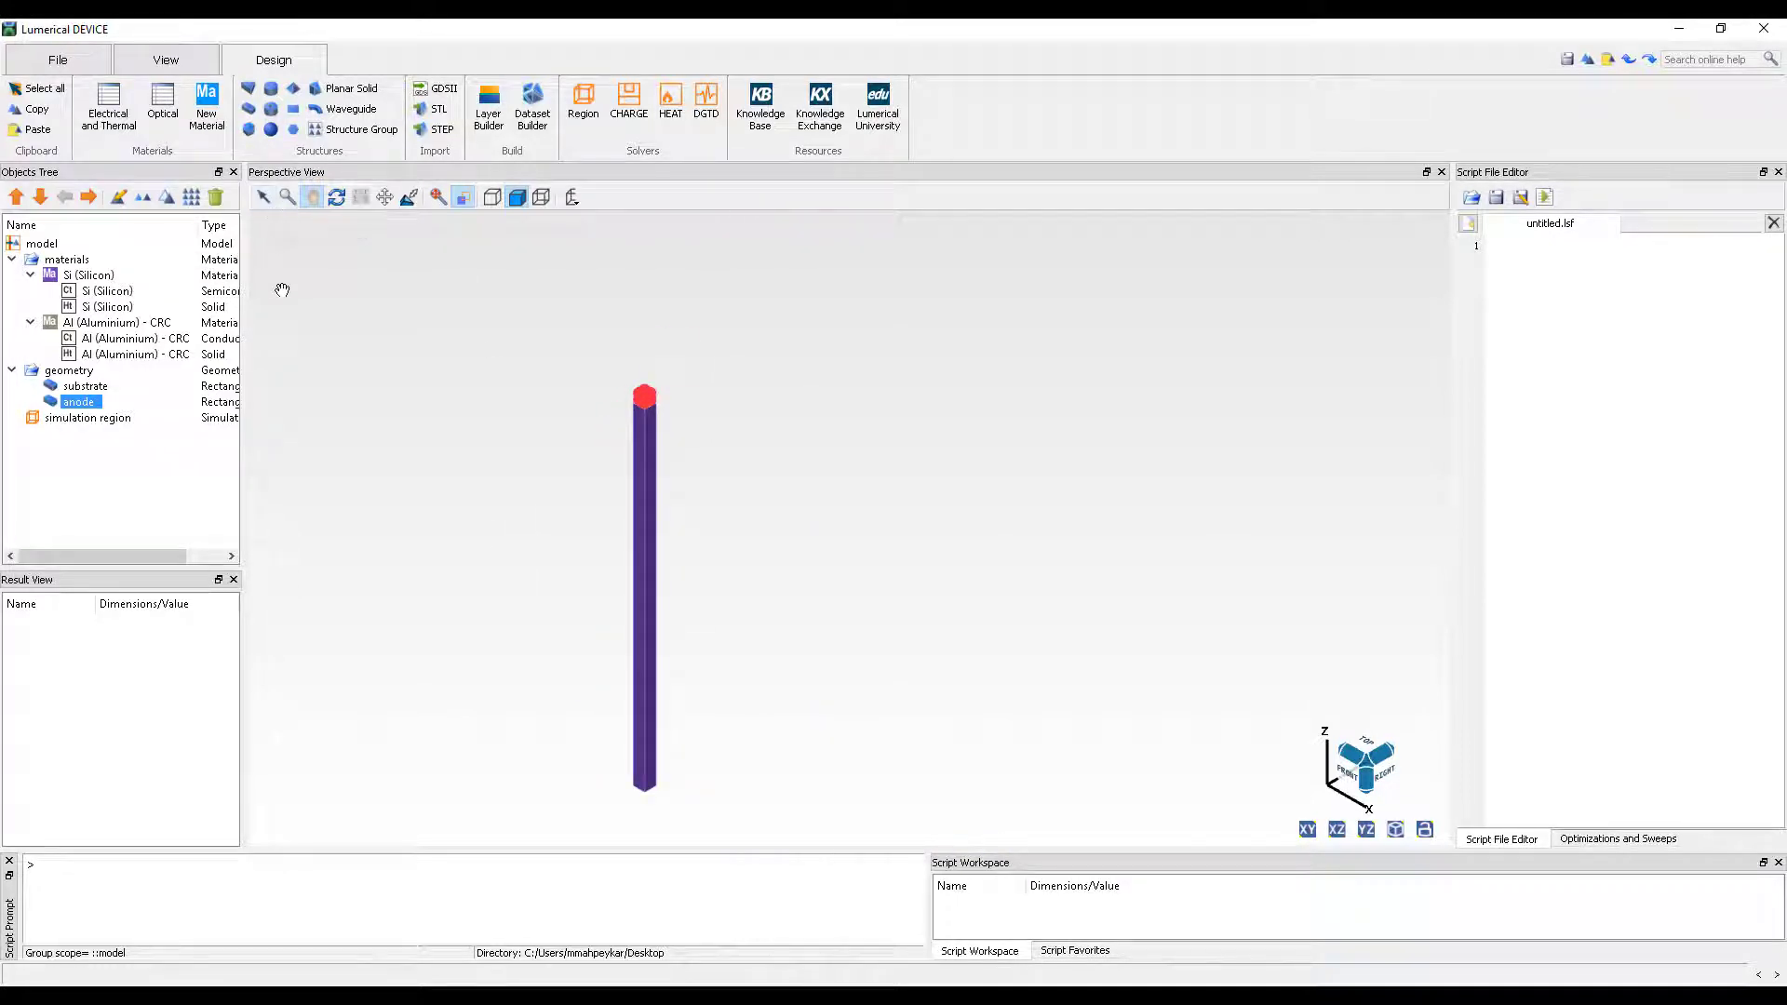
# Add a rectangle named cathode with 2 µm x/y spans centred at z = -61 µm.
pyautogui.click(251, 110)
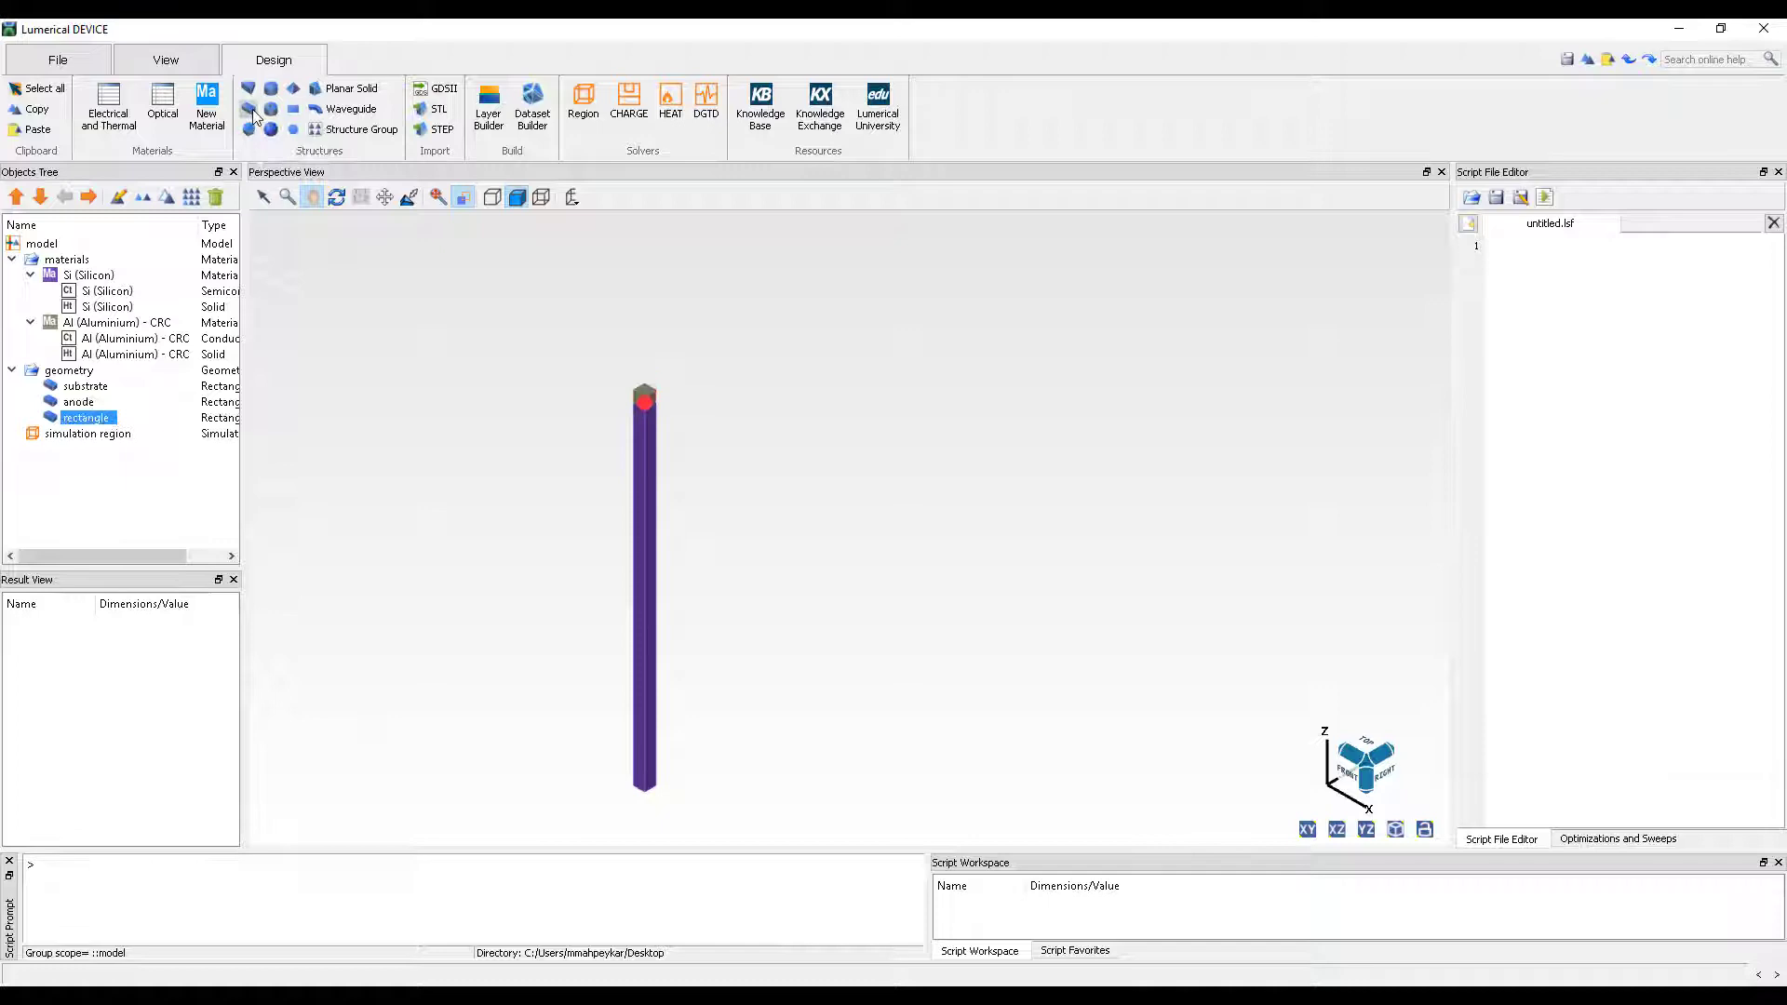
pyautogui.press('e')
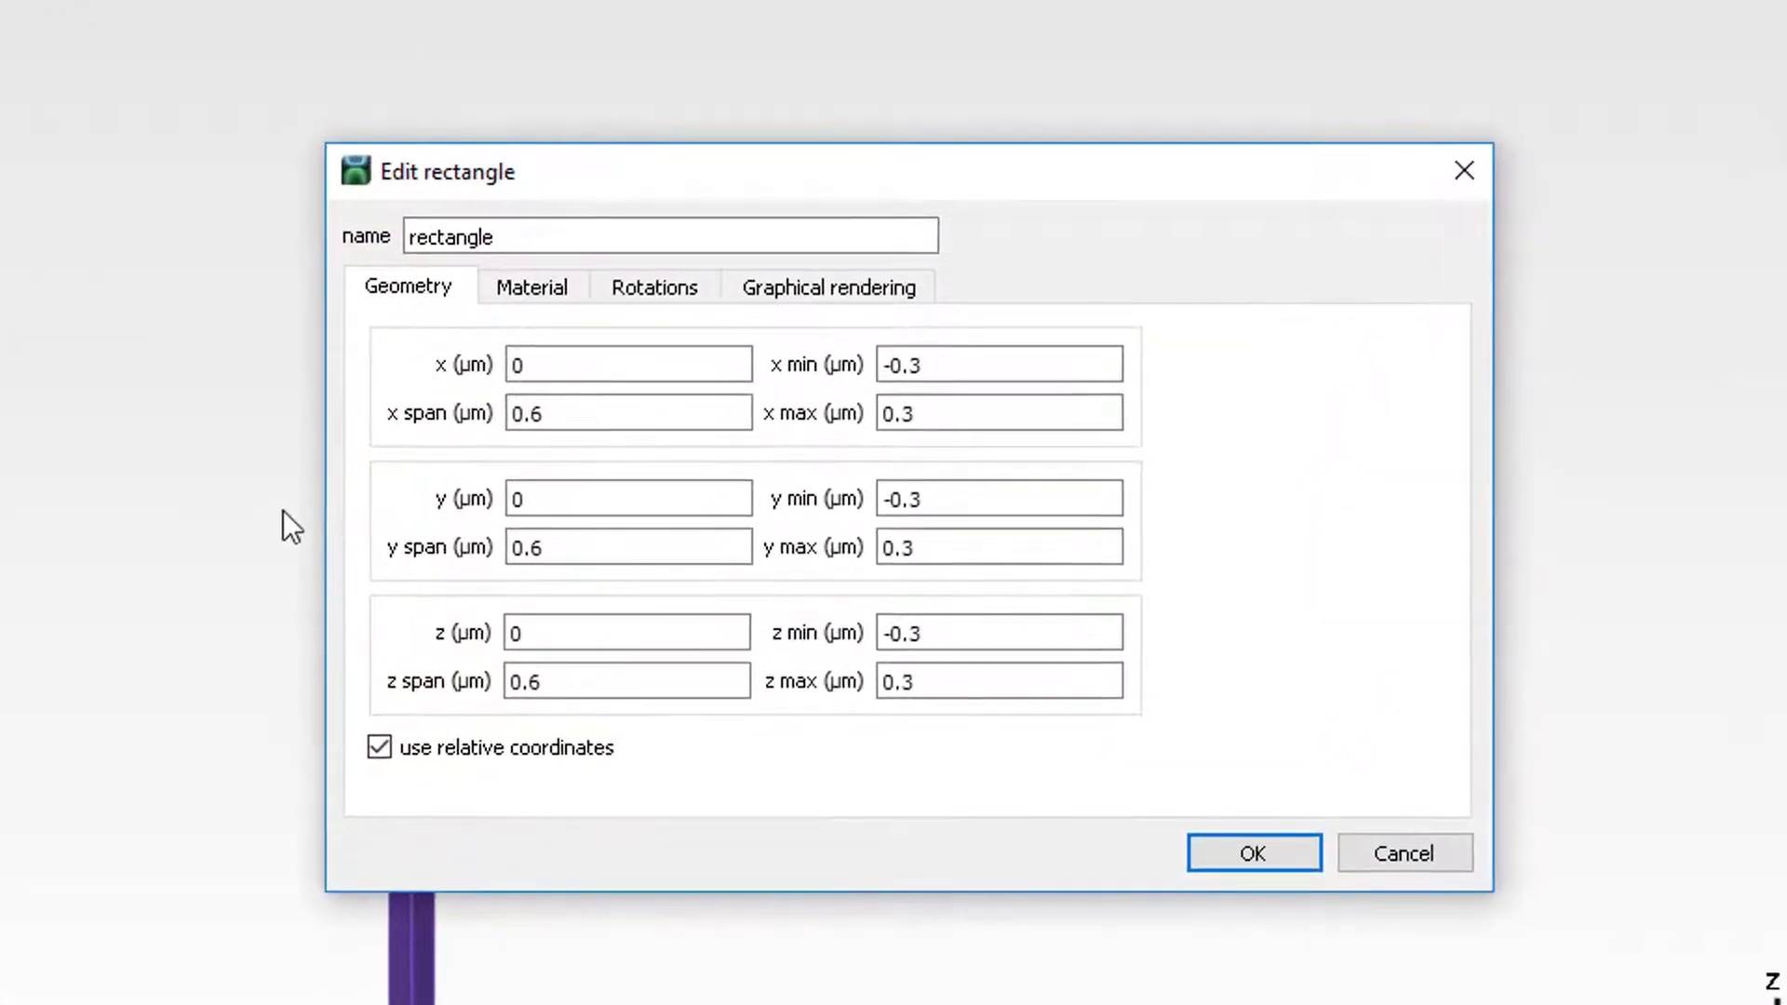
pyautogui.doubleClick(393, 201)
pyautogui.write('cathode')
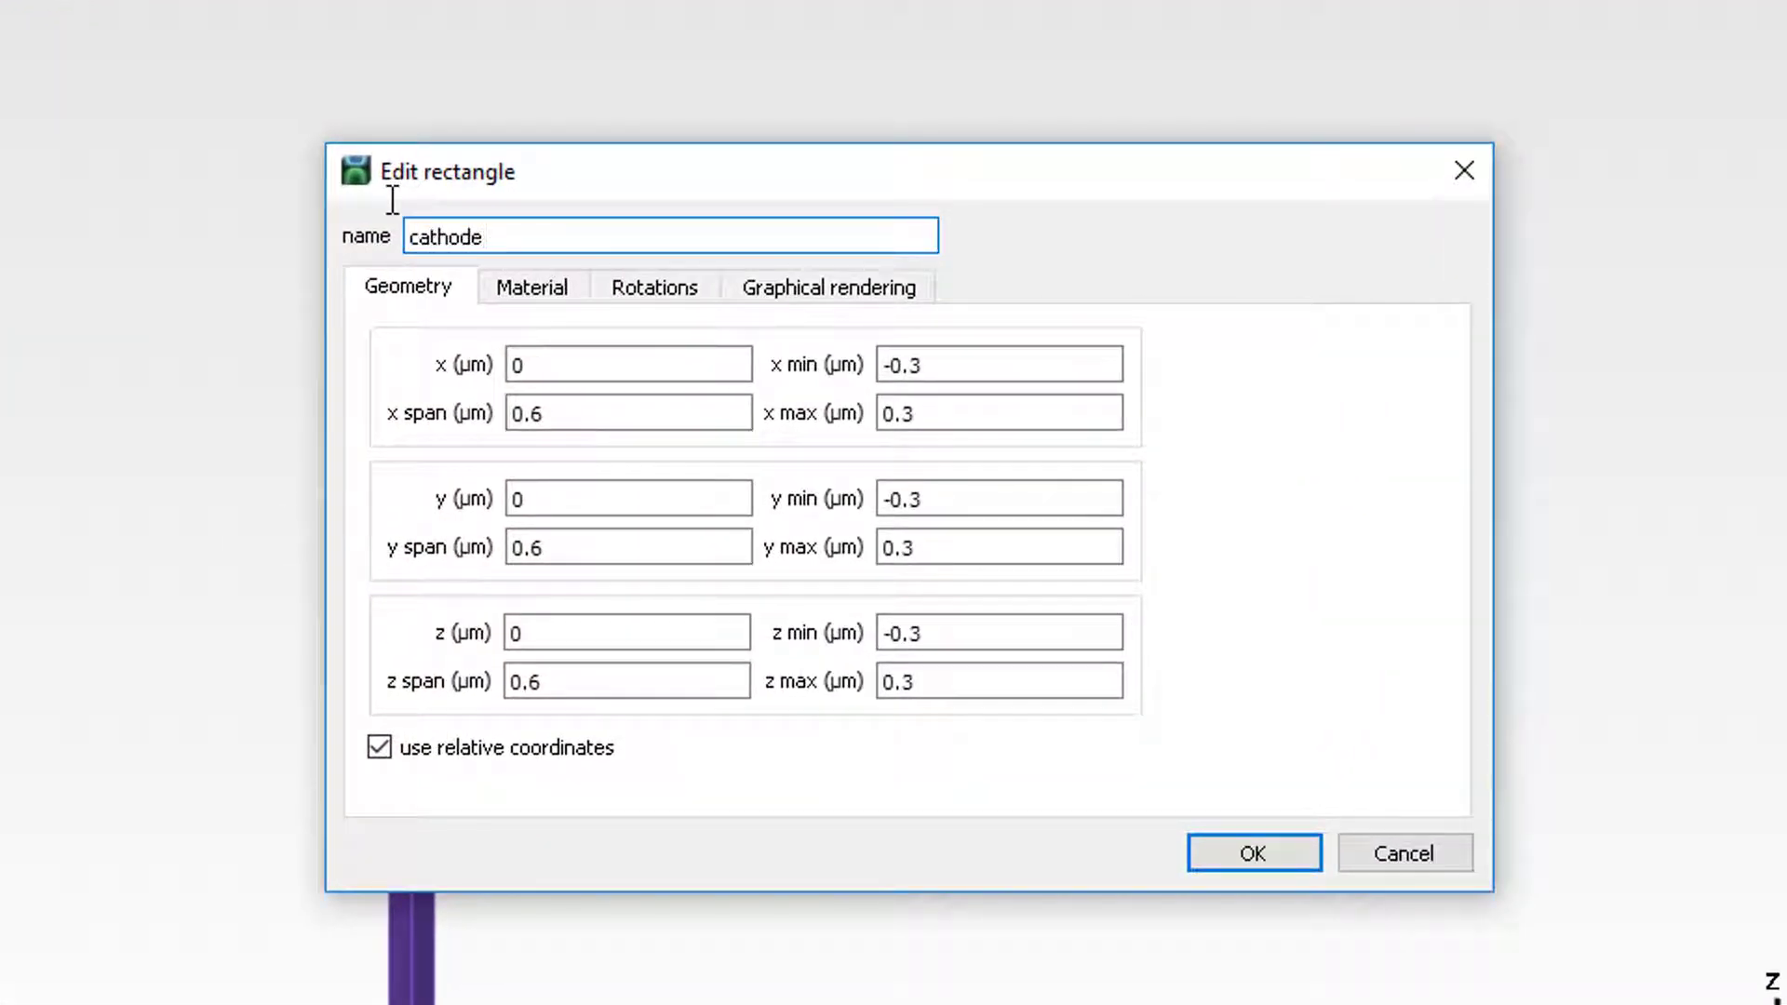
pyautogui.moveTo(546, 413); pyautogui.dragTo(489, 413)
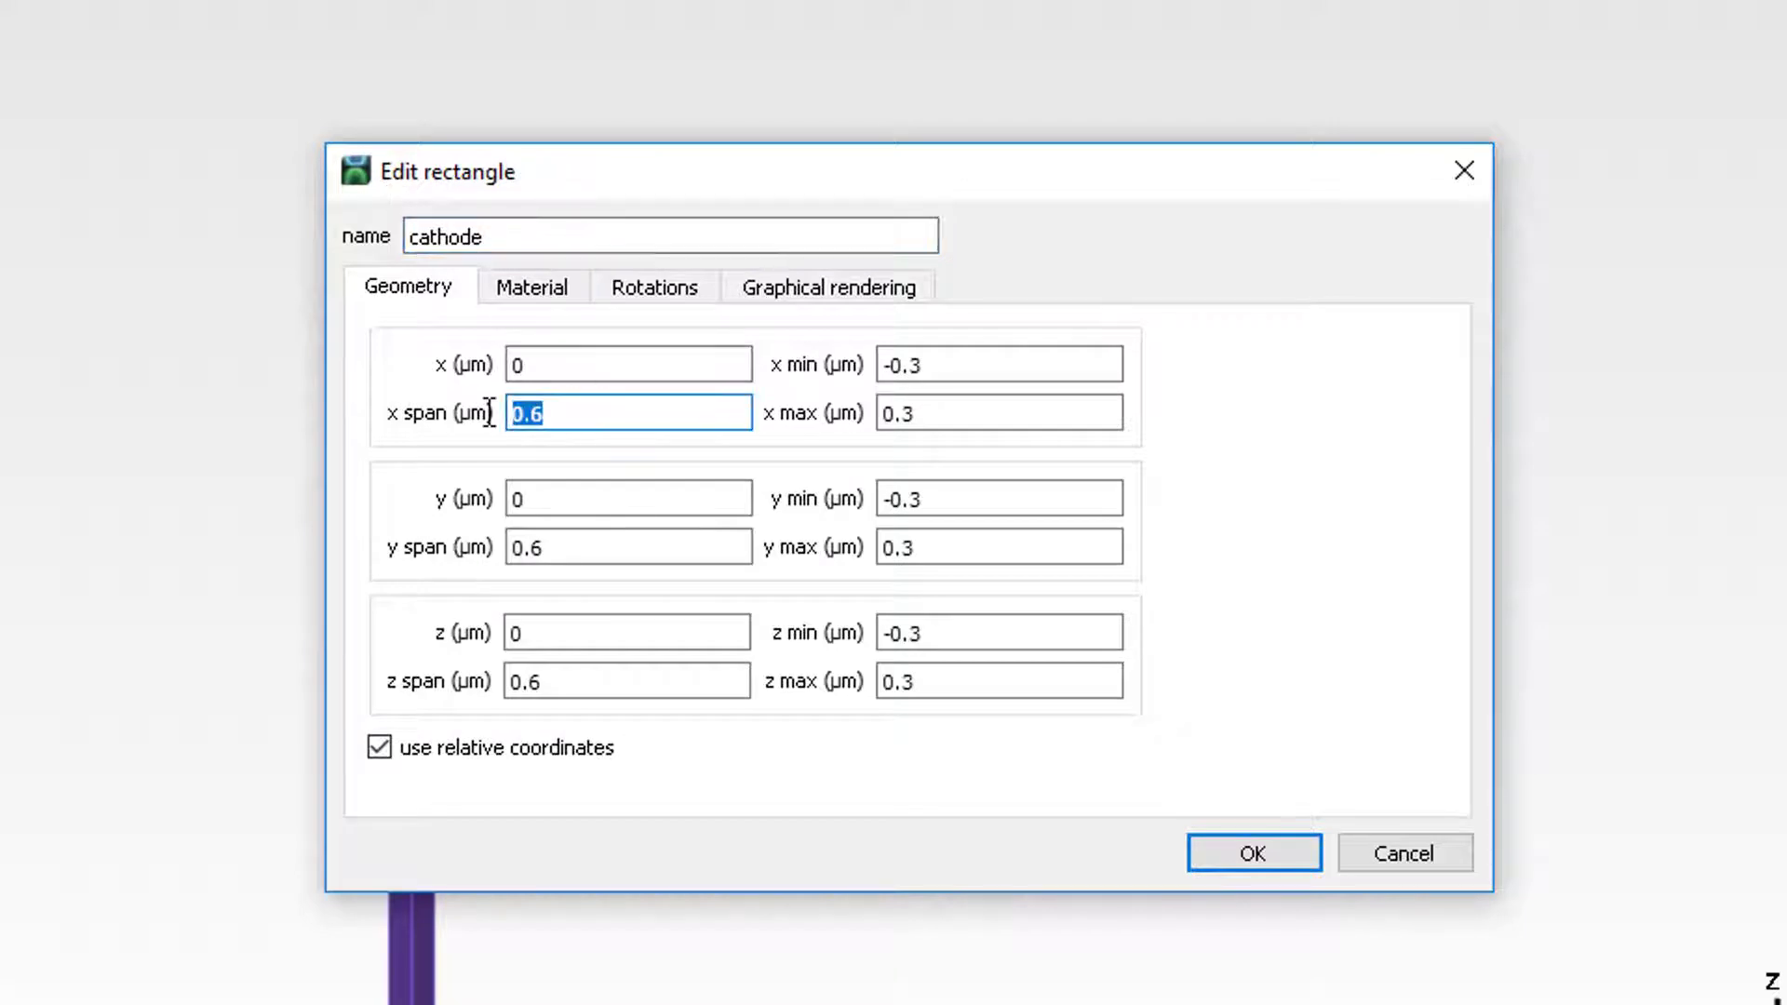
pyautogui.write('2')
pyautogui.moveTo(545, 547); pyautogui.dragTo(473, 548)
pyautogui.write('2')
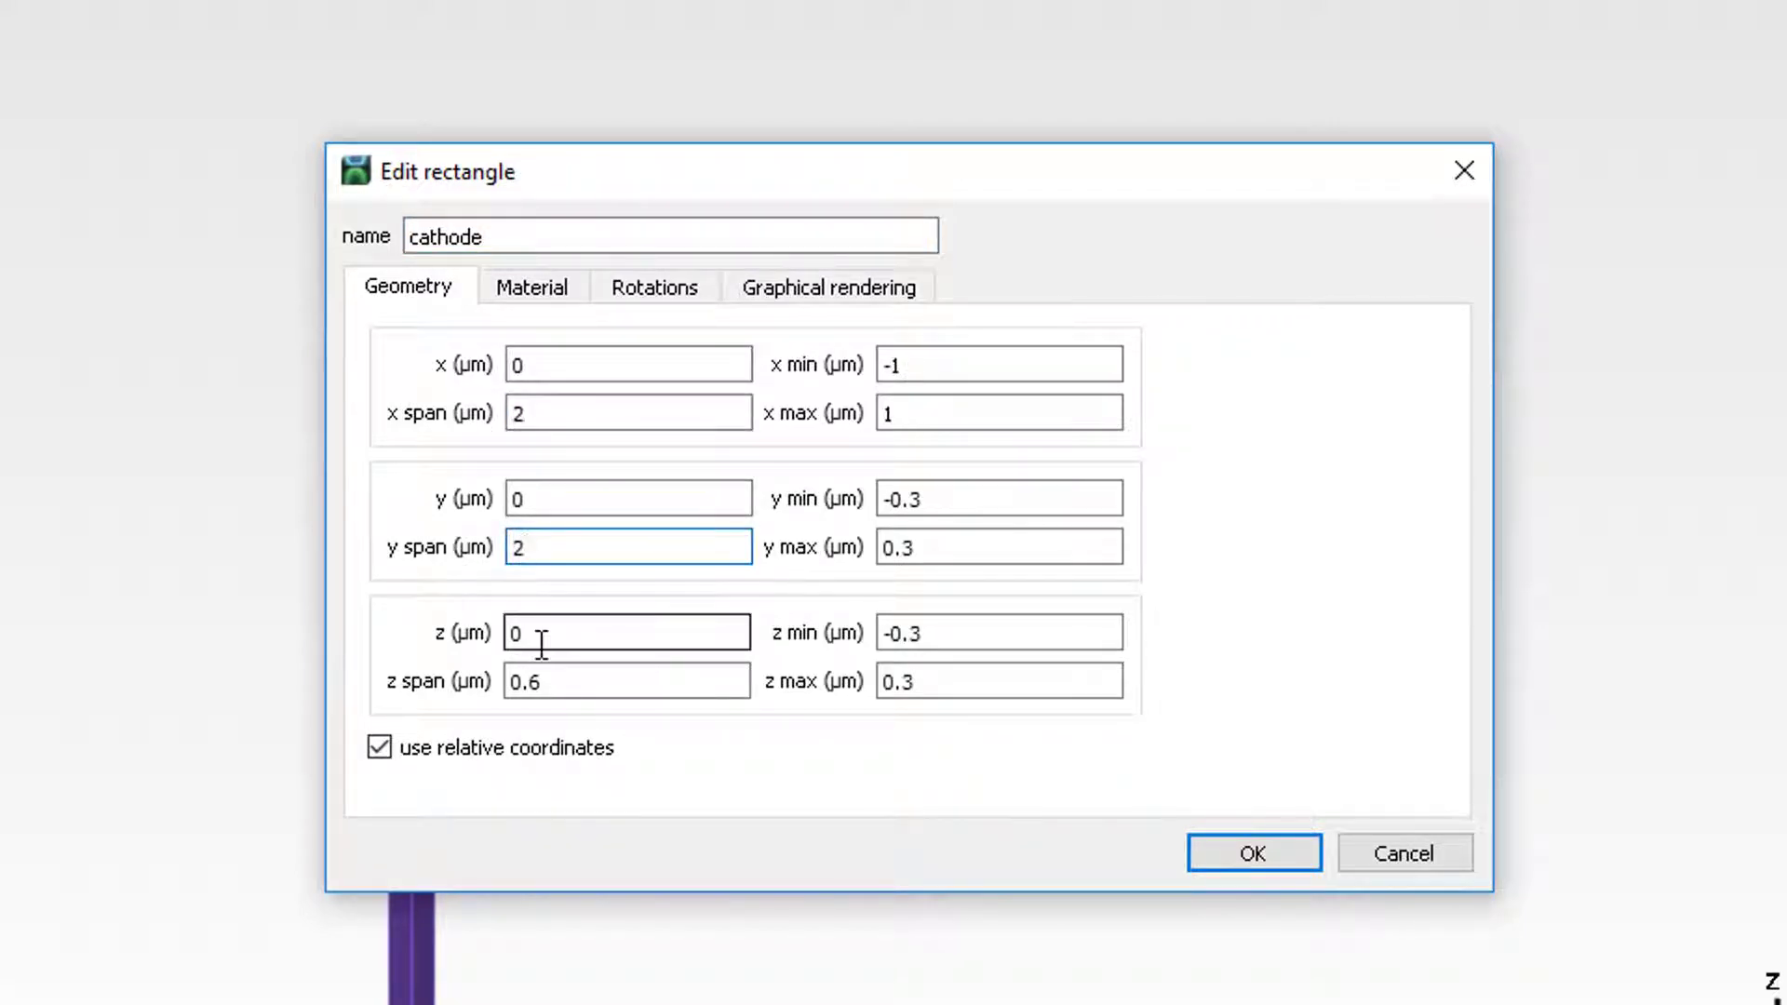
pyautogui.moveTo(540, 641); pyautogui.dragTo(486, 633)
pyautogui.write('-61')
pyautogui.moveTo(563, 686); pyautogui.dragTo(470, 675)
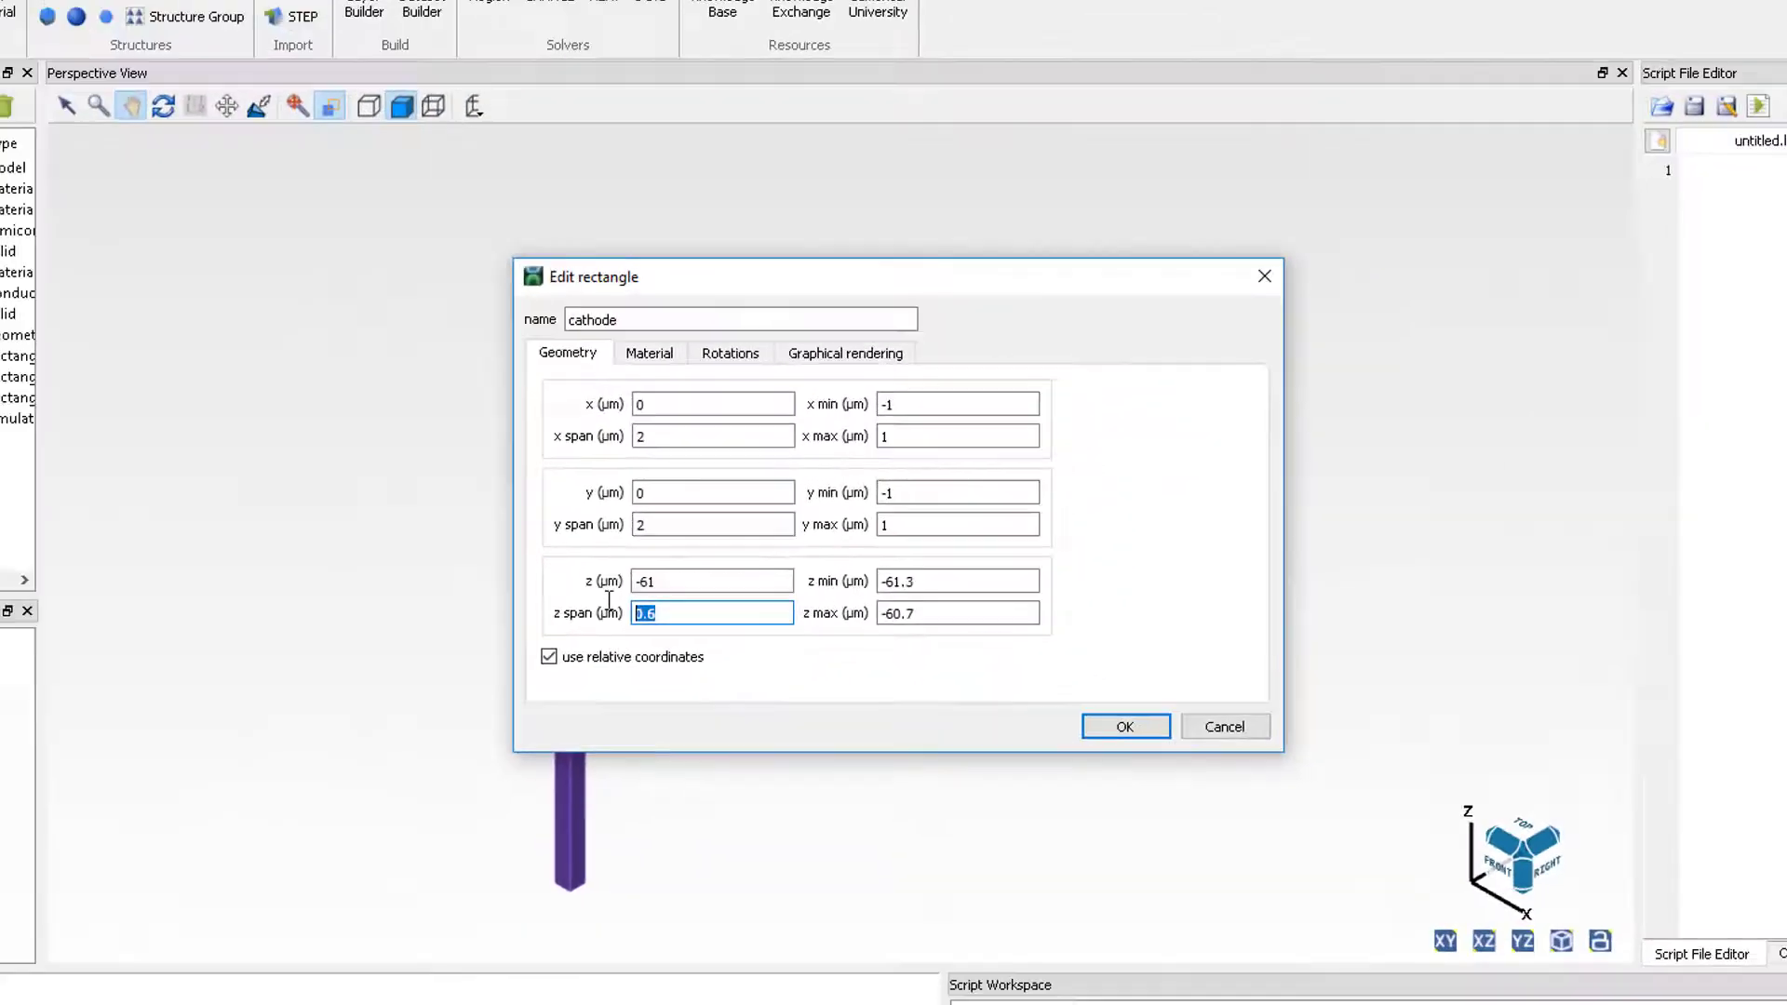
# Set the cathode's material to Al (Aluminium) - CRC and confirm it.
pyautogui.click(649, 352)
pyautogui.click(669, 403)
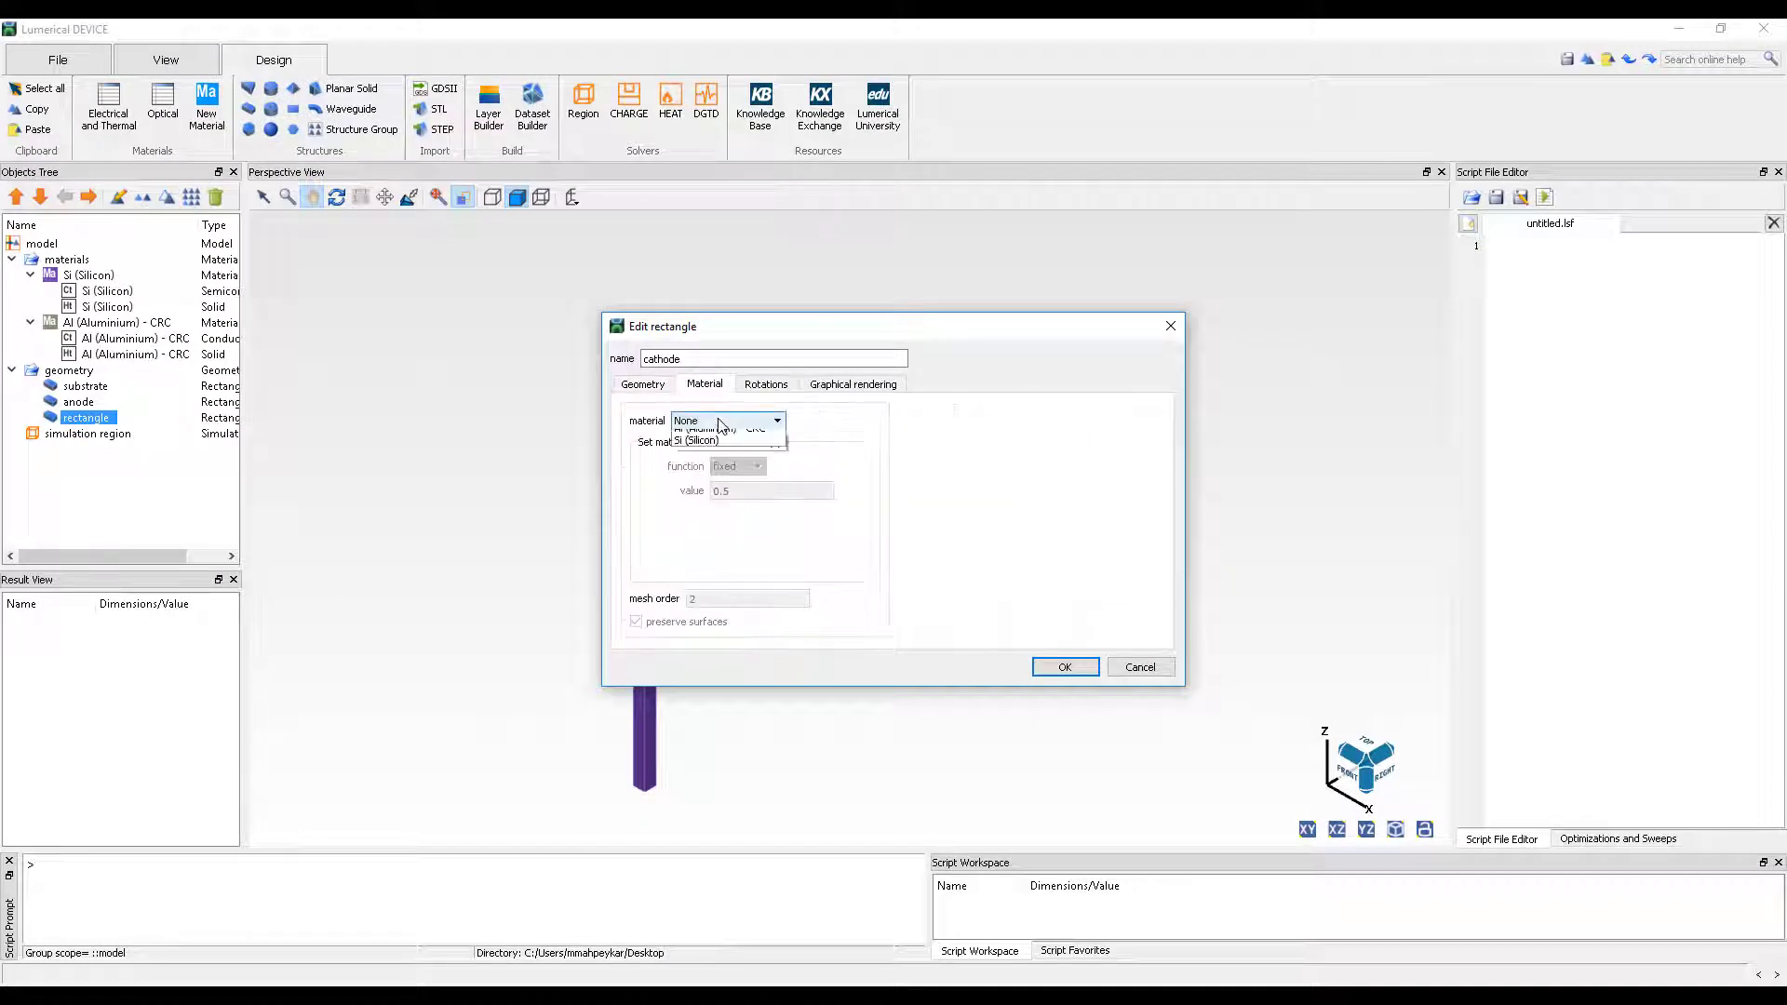
pyautogui.click(723, 440)
pyautogui.click(1060, 667)
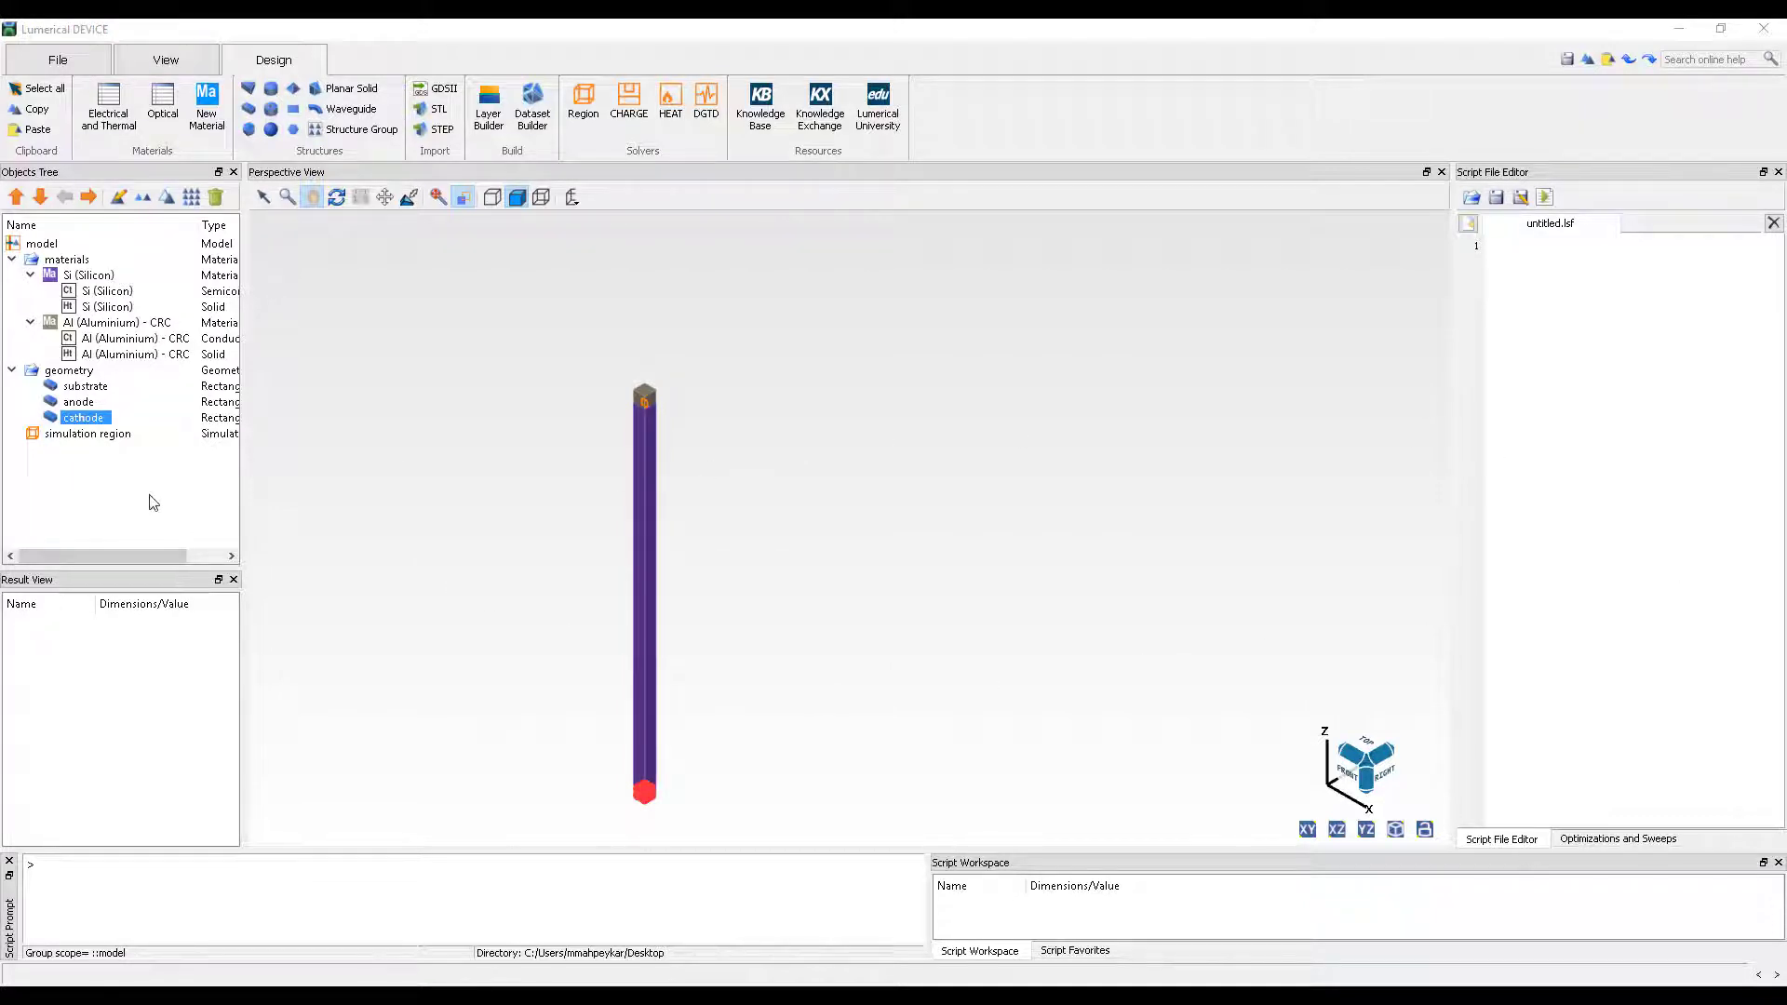
# Re-centre the simulation region at z = -30 µm with a 61 µm z span.
pyautogui.click(55, 435)
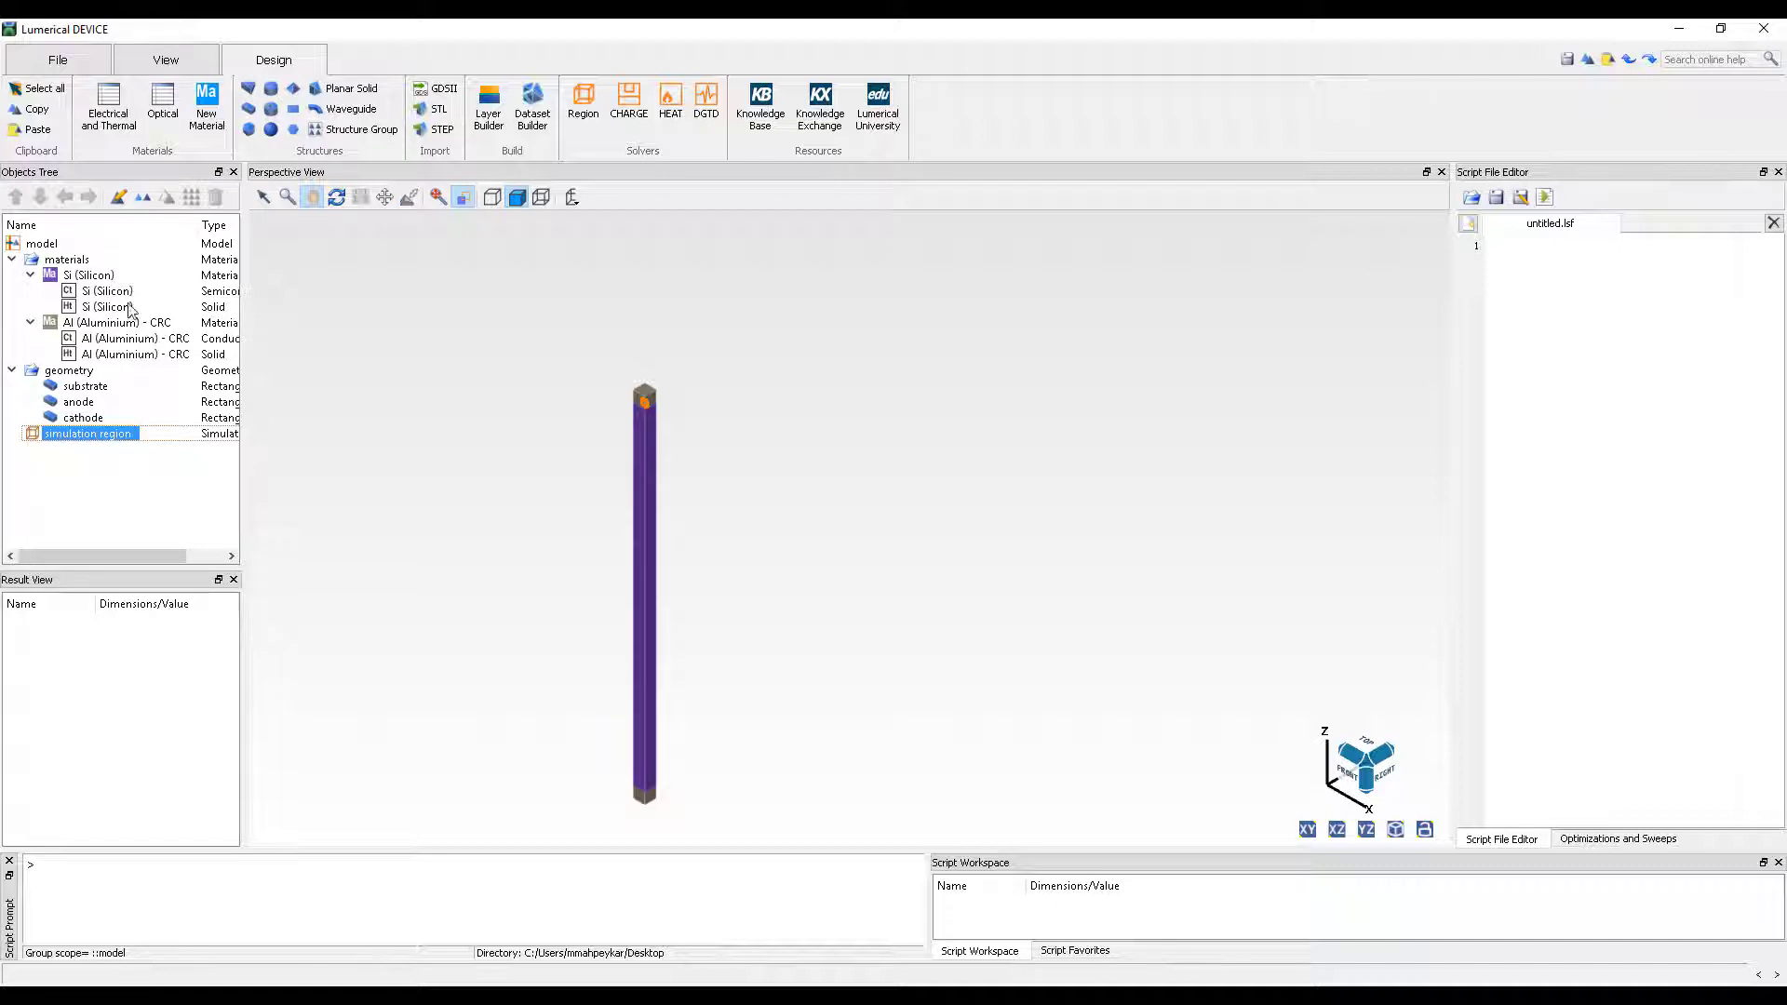
pyautogui.click(120, 200)
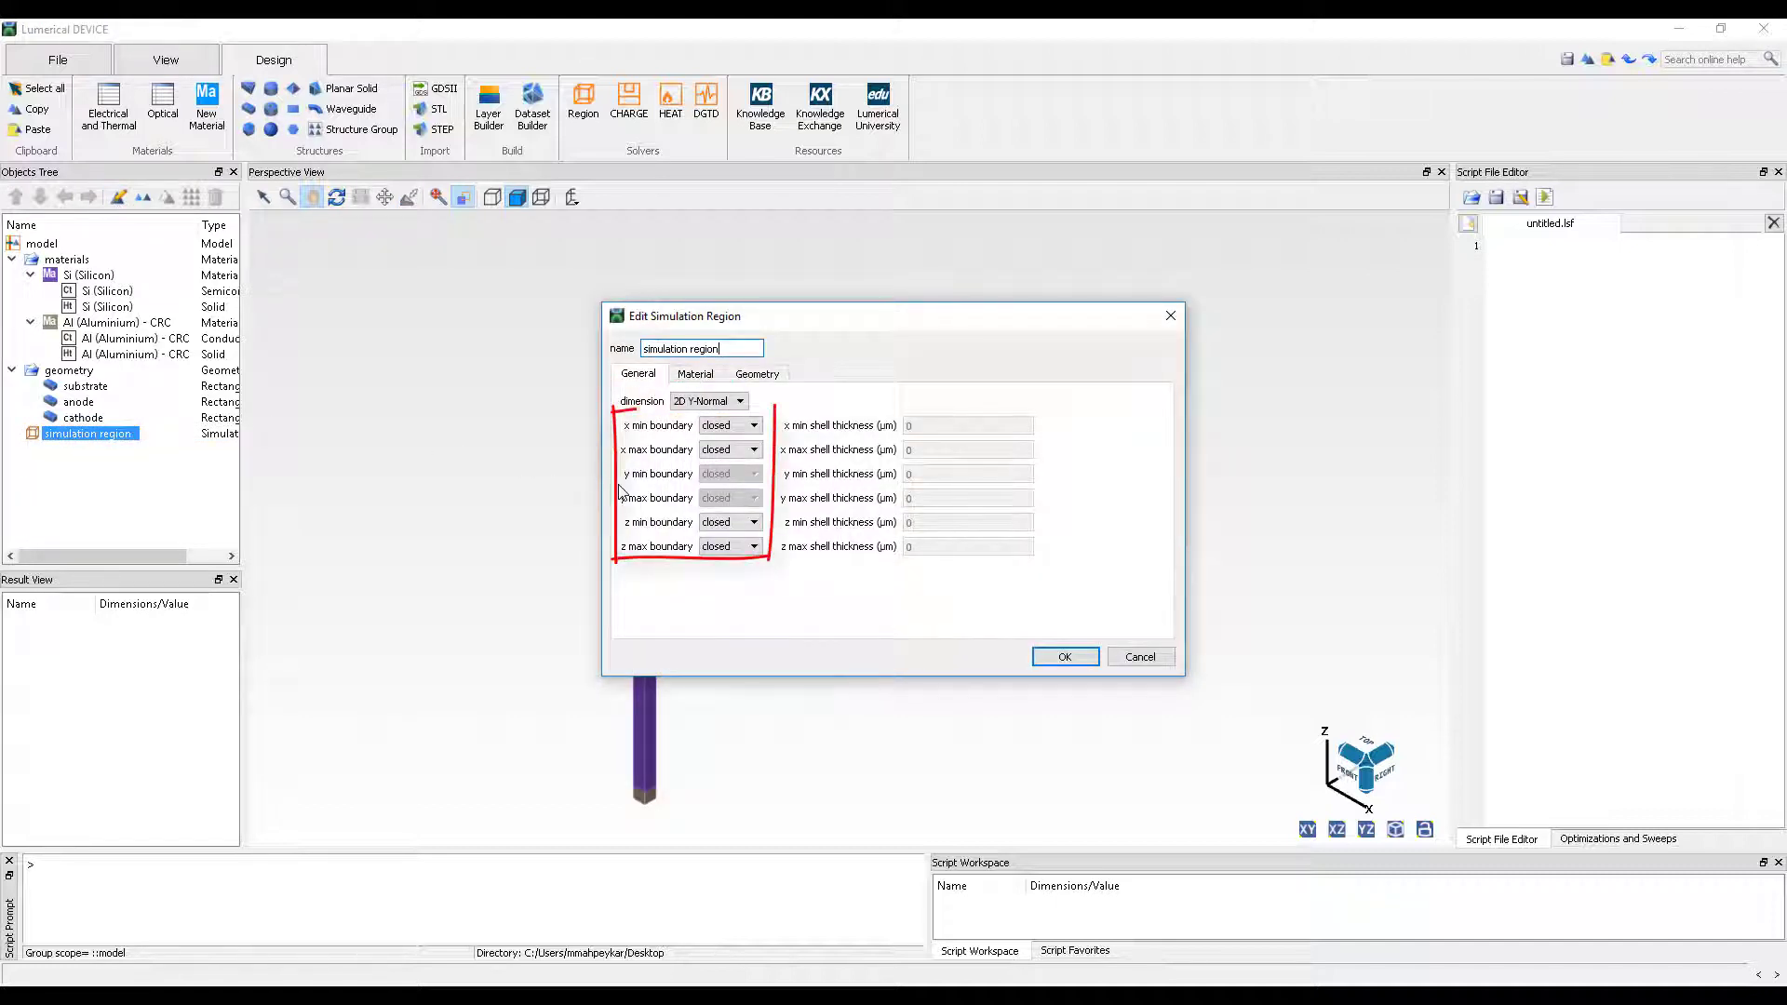
pyautogui.click(756, 373)
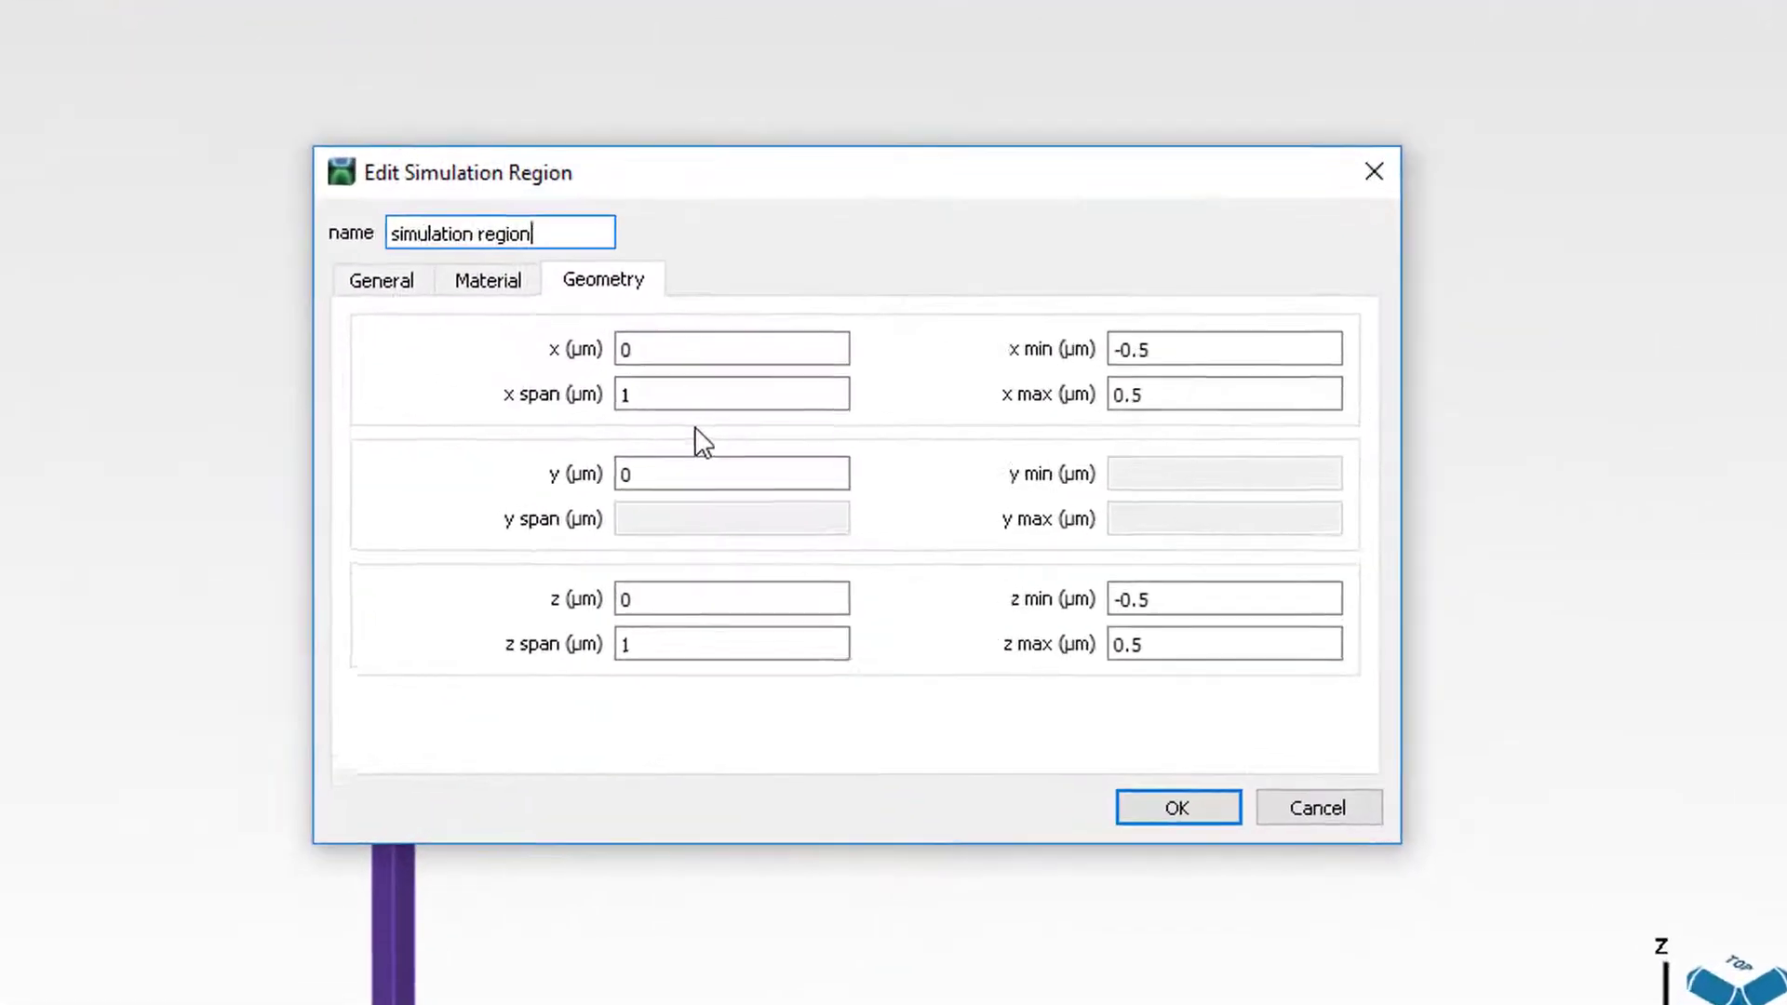
pyautogui.click(671, 594)
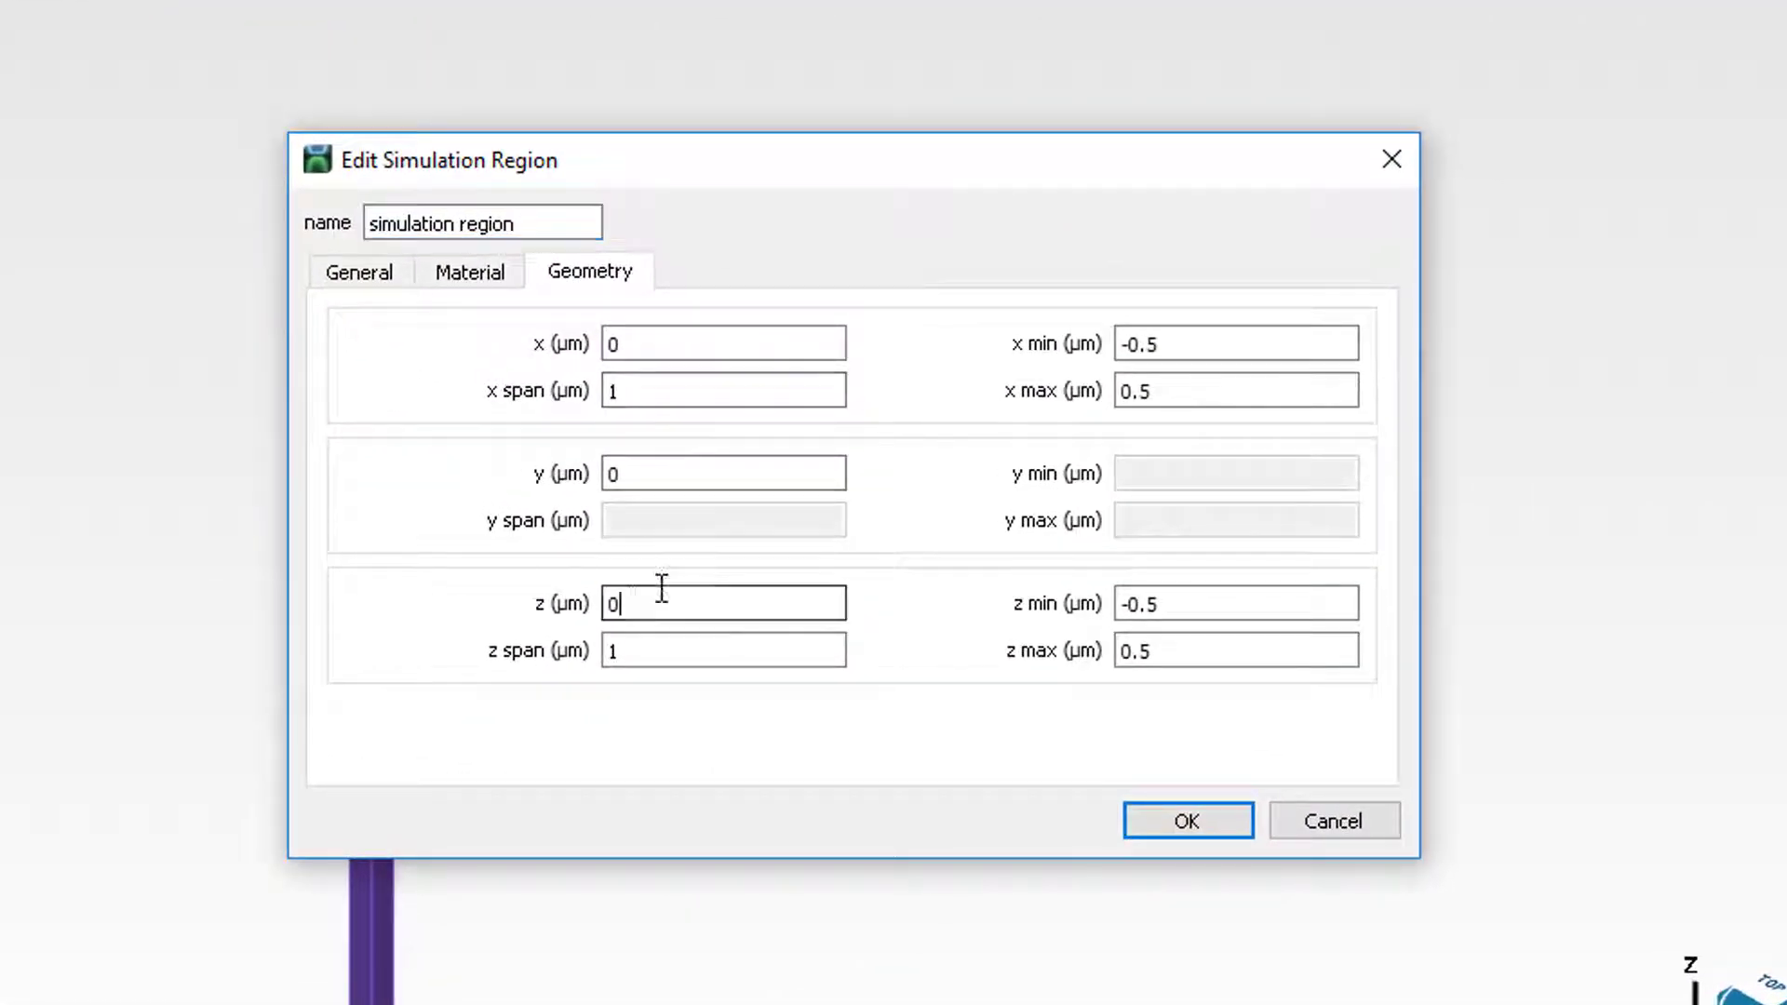
pyautogui.doubleClick(661, 588)
pyautogui.write('-30')
pyautogui.doubleClick(612, 651)
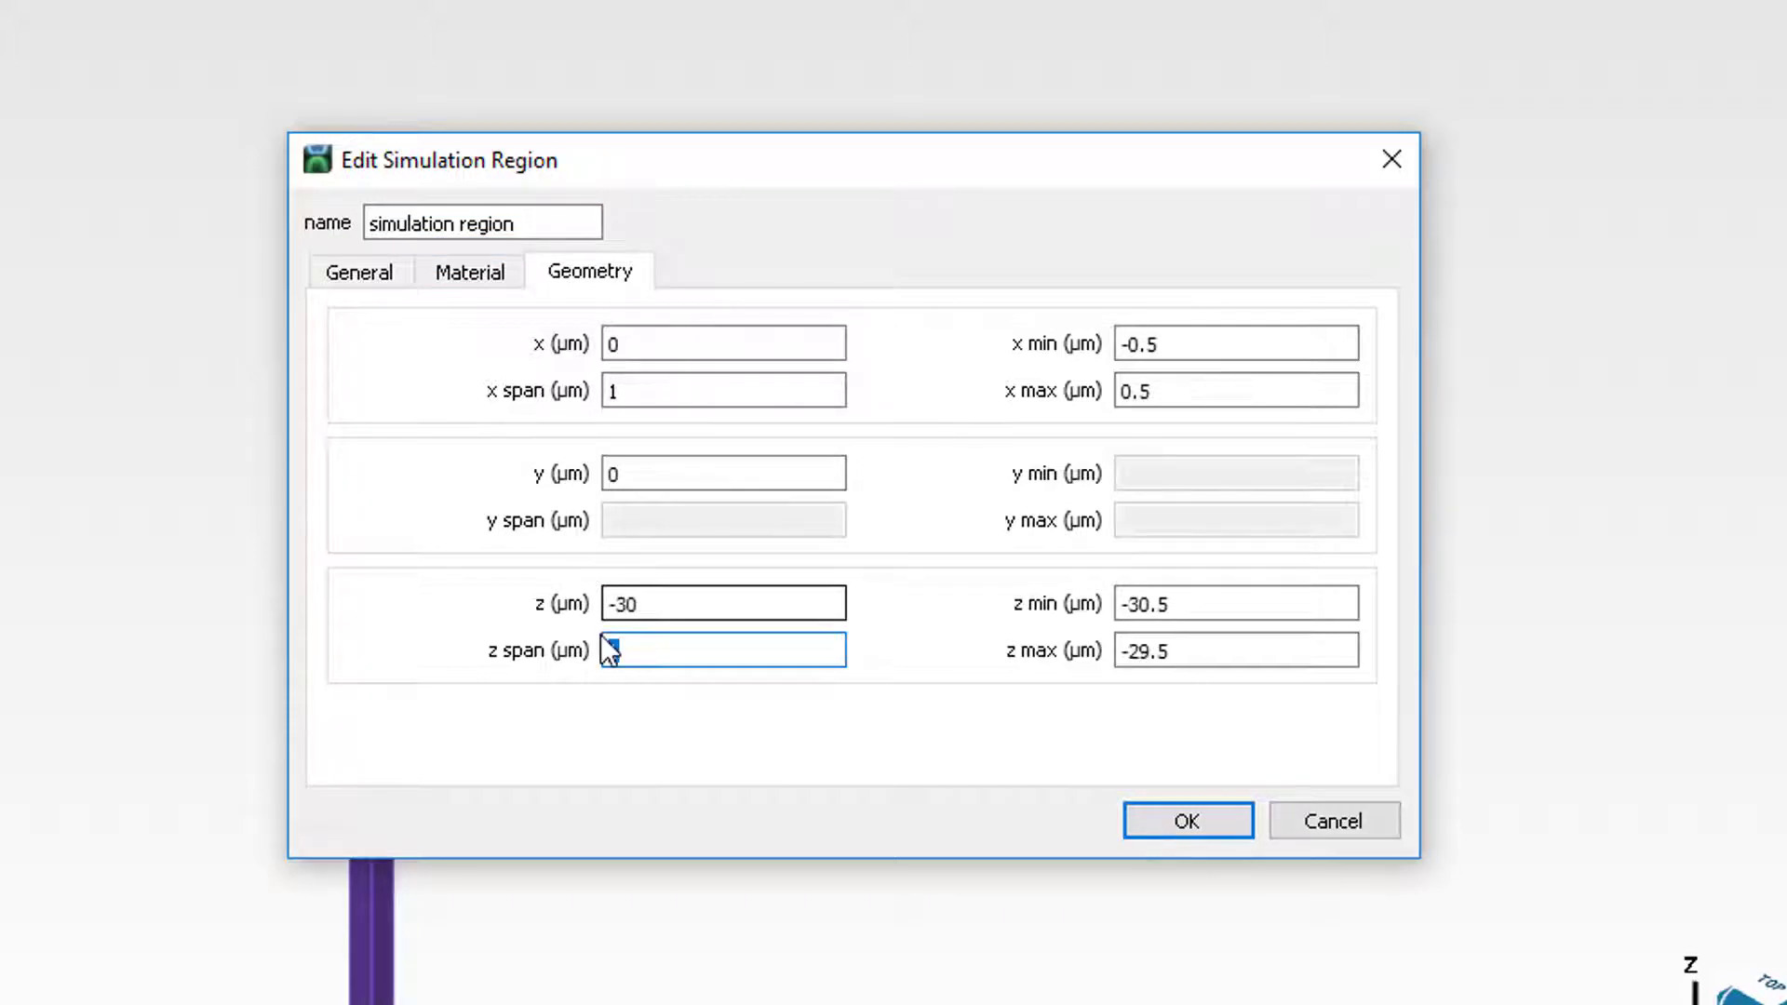
pyautogui.write('24')
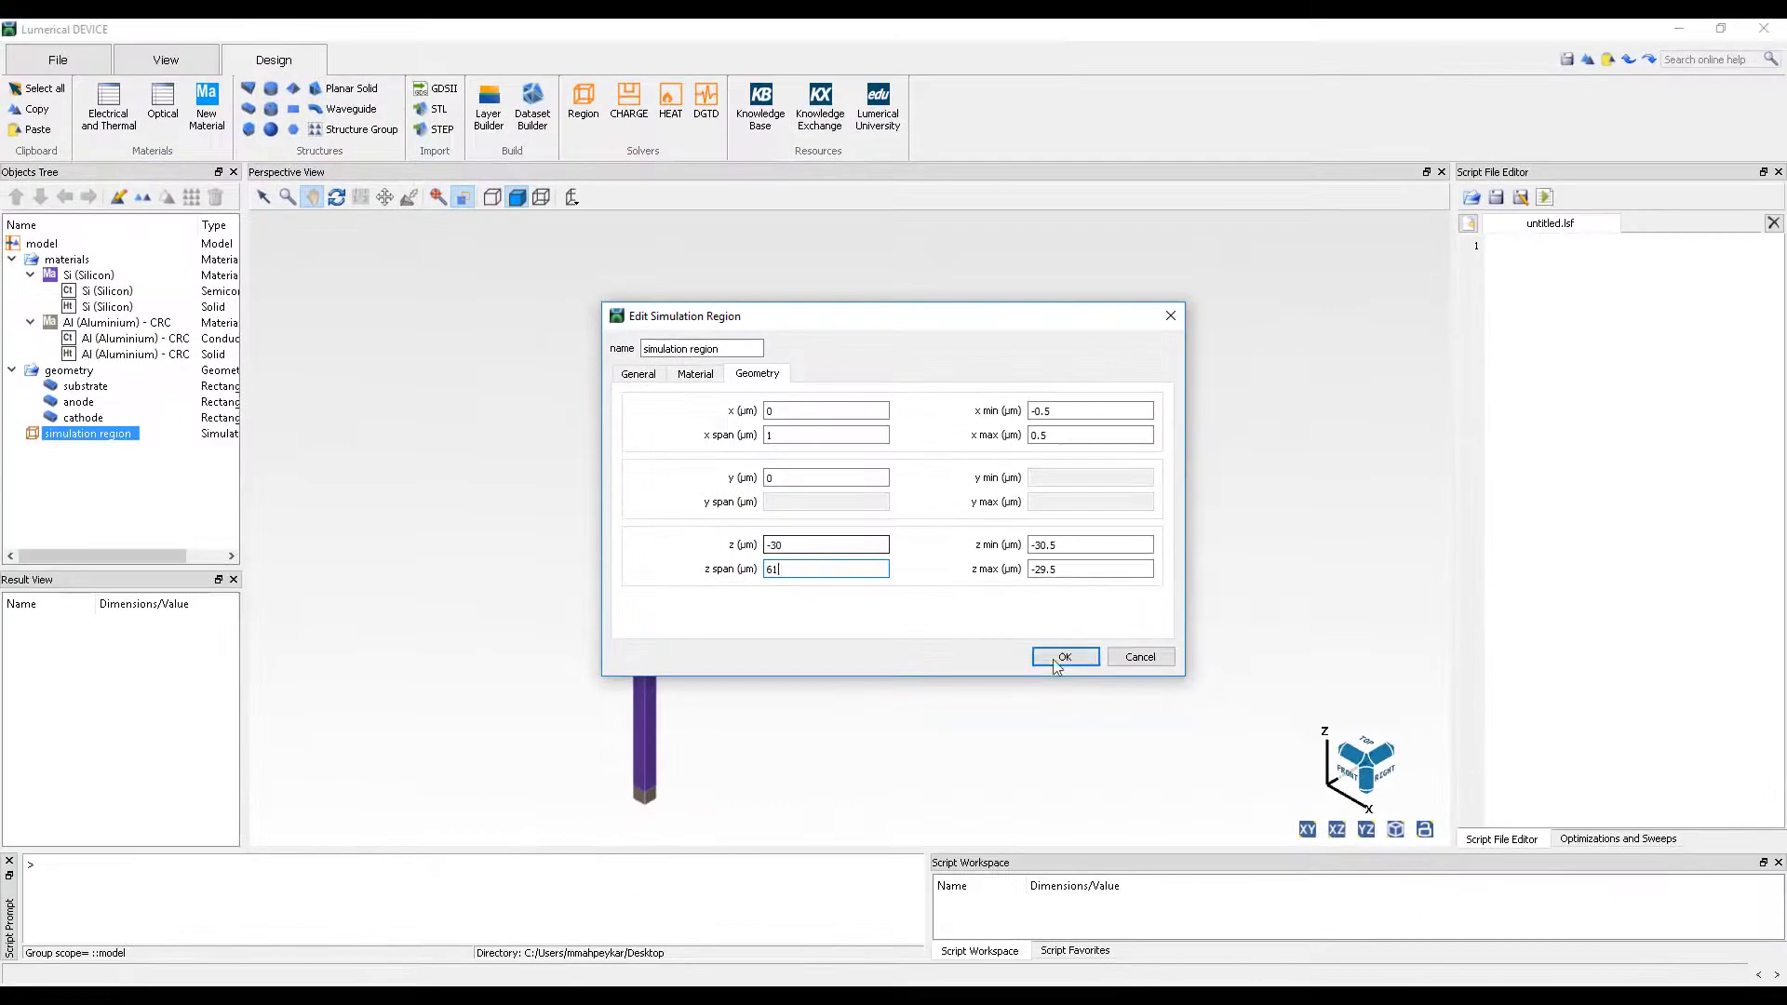
pyautogui.click(1188, 821)
pyautogui.click(1356, 782)
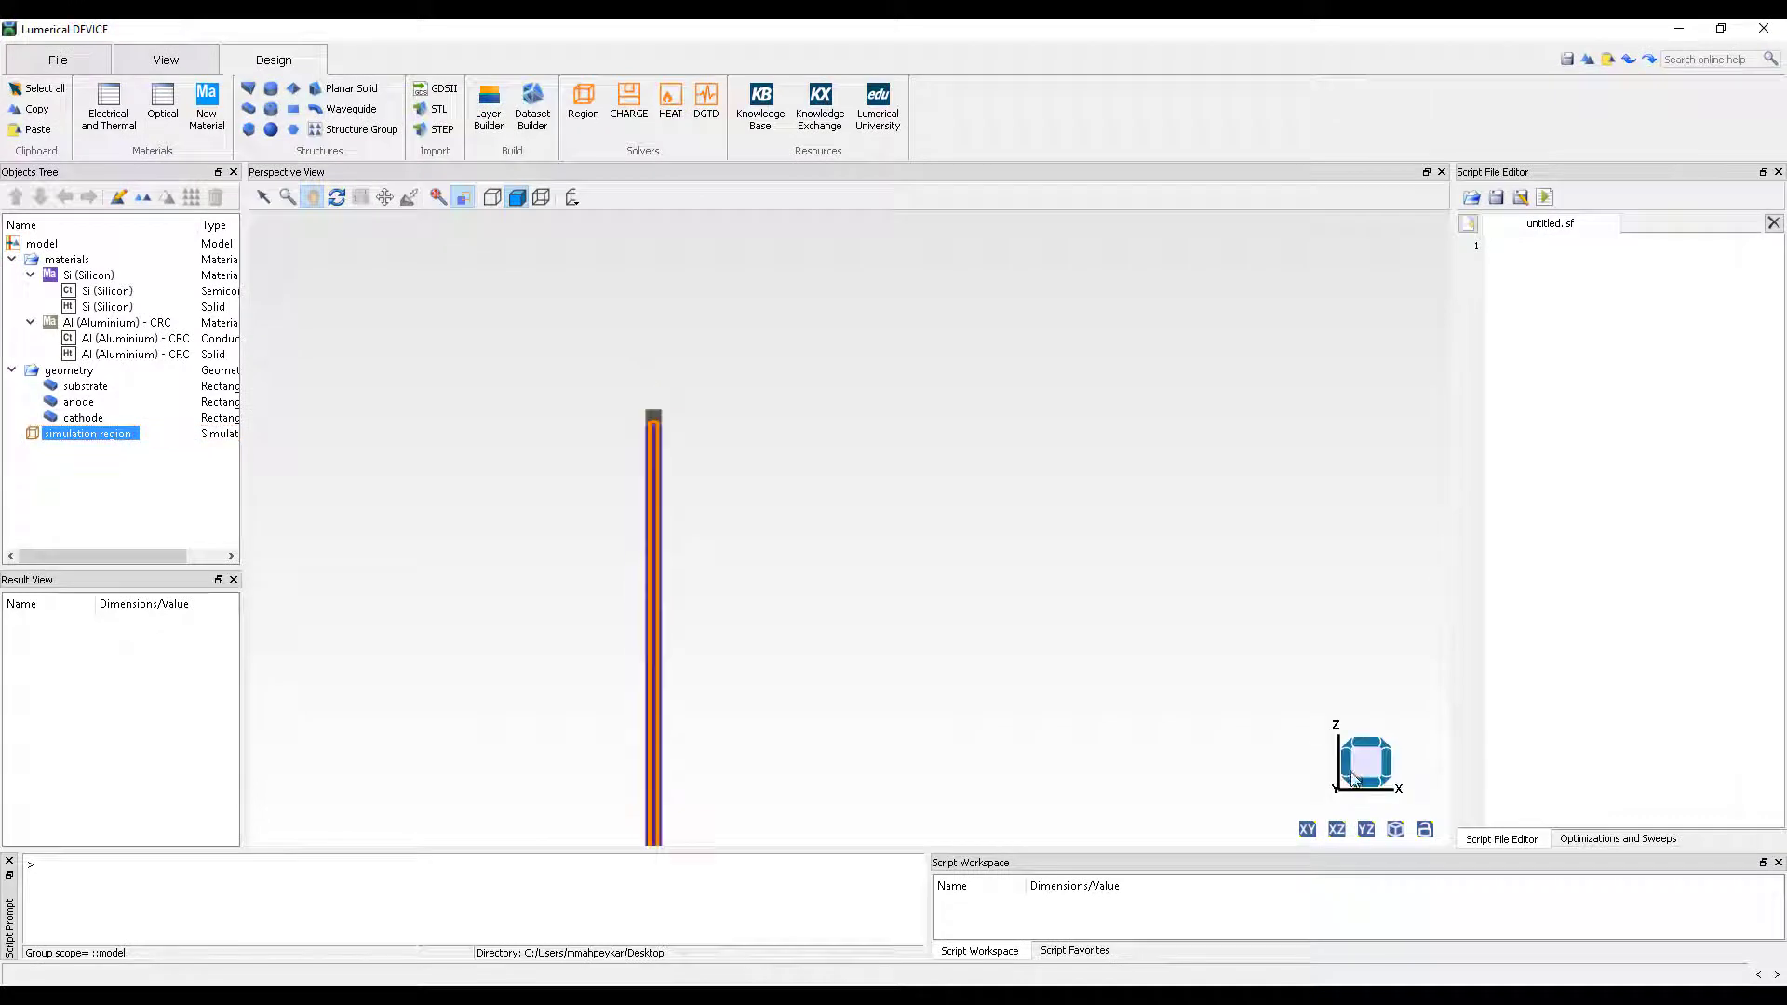
pyautogui.moveTo(555, 707); pyautogui.dragTo(754, 610)
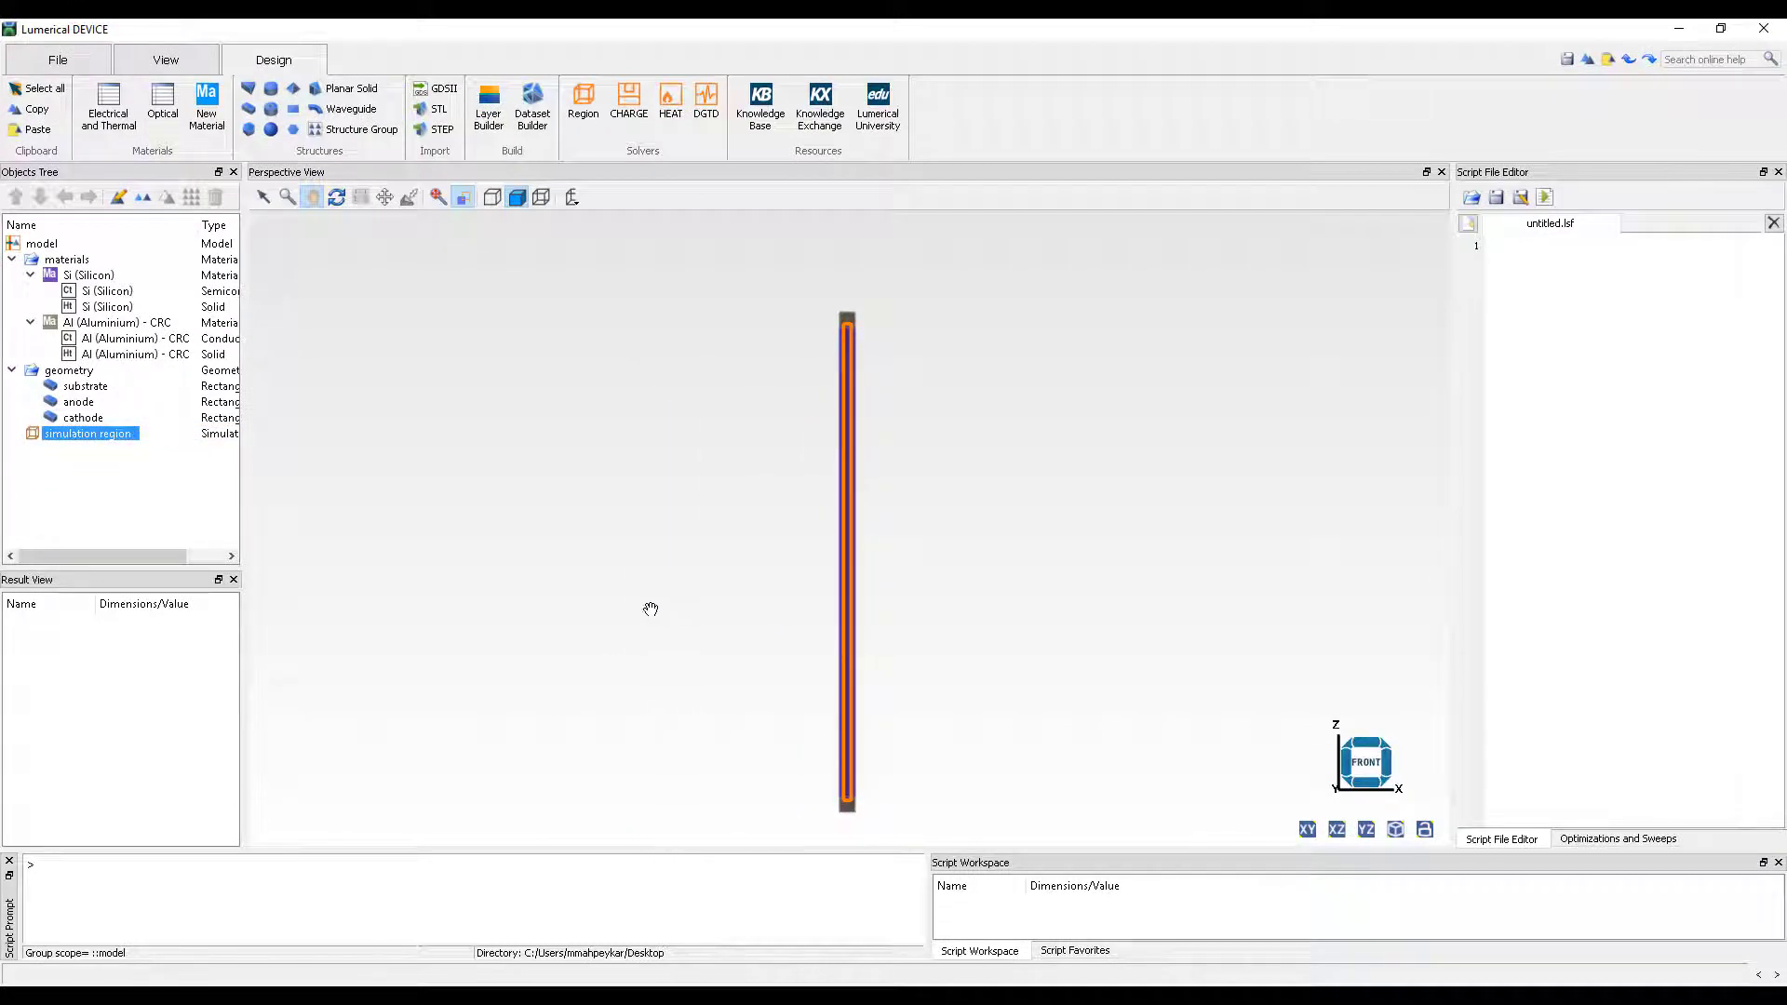
# Add a CHARGE solver and review its steady-state, isothermal 300 K settings.
pyautogui.click(637, 121)
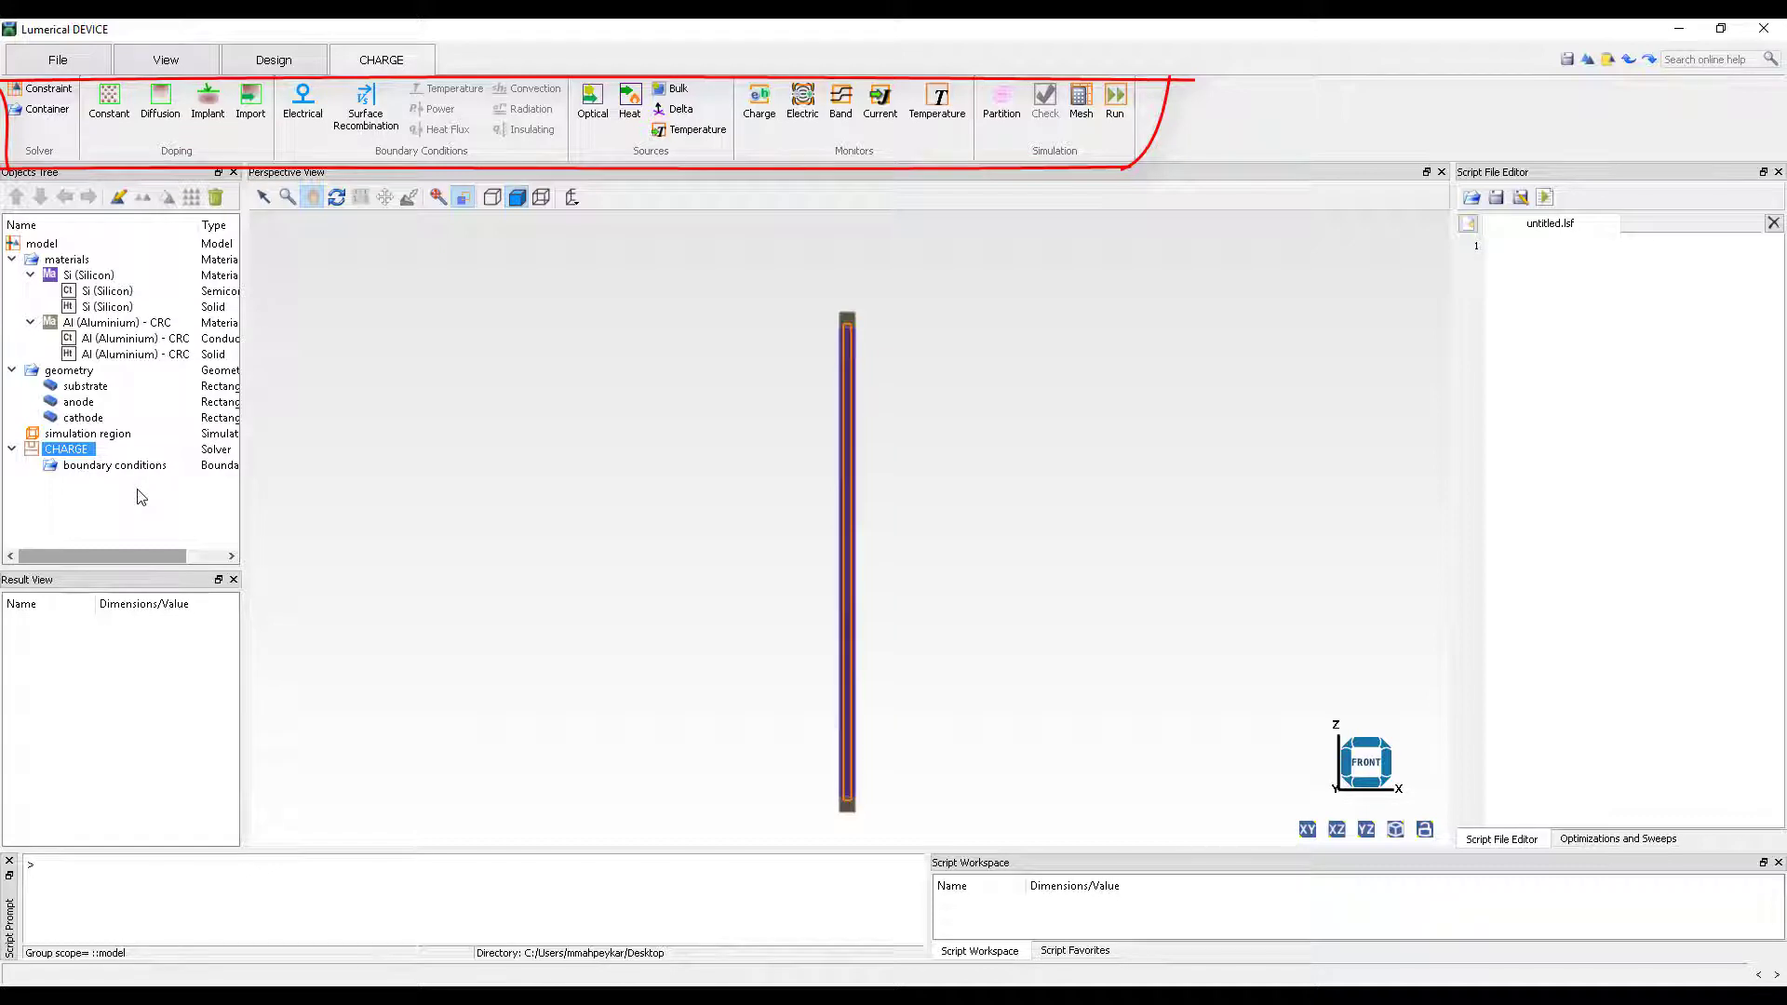
pyautogui.click(121, 199)
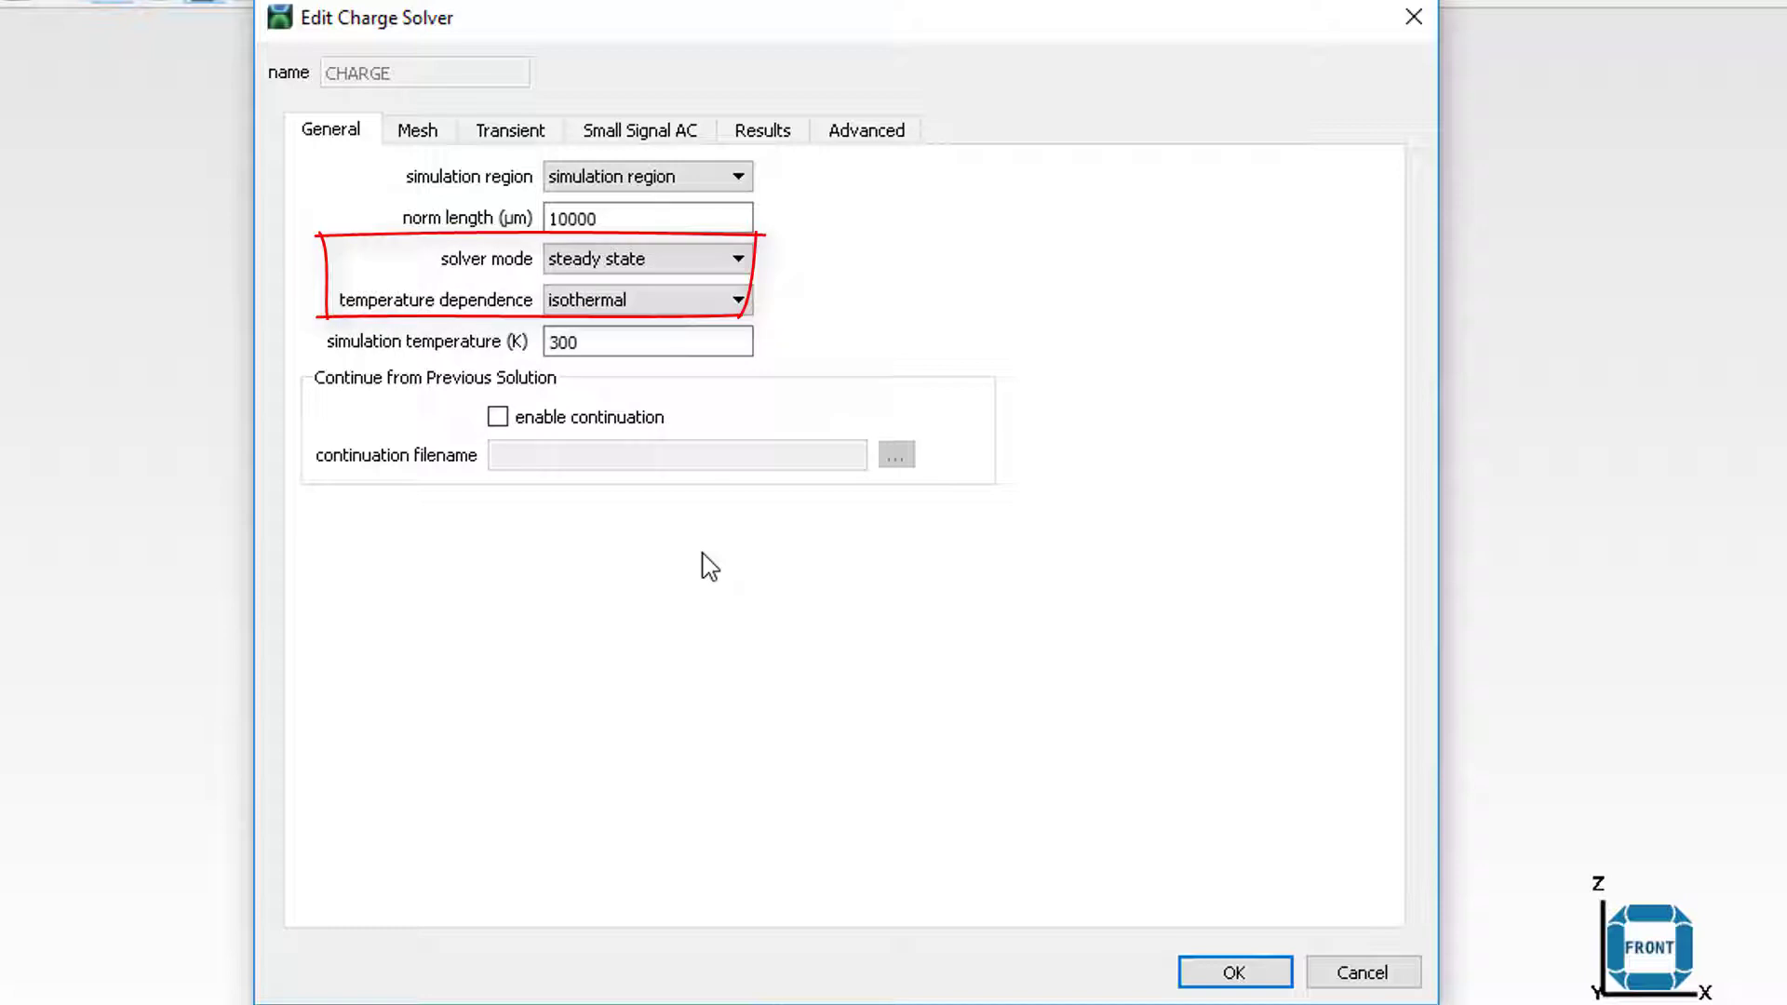
pyautogui.moveTo(690, 215); pyautogui.dragTo(430, 247)
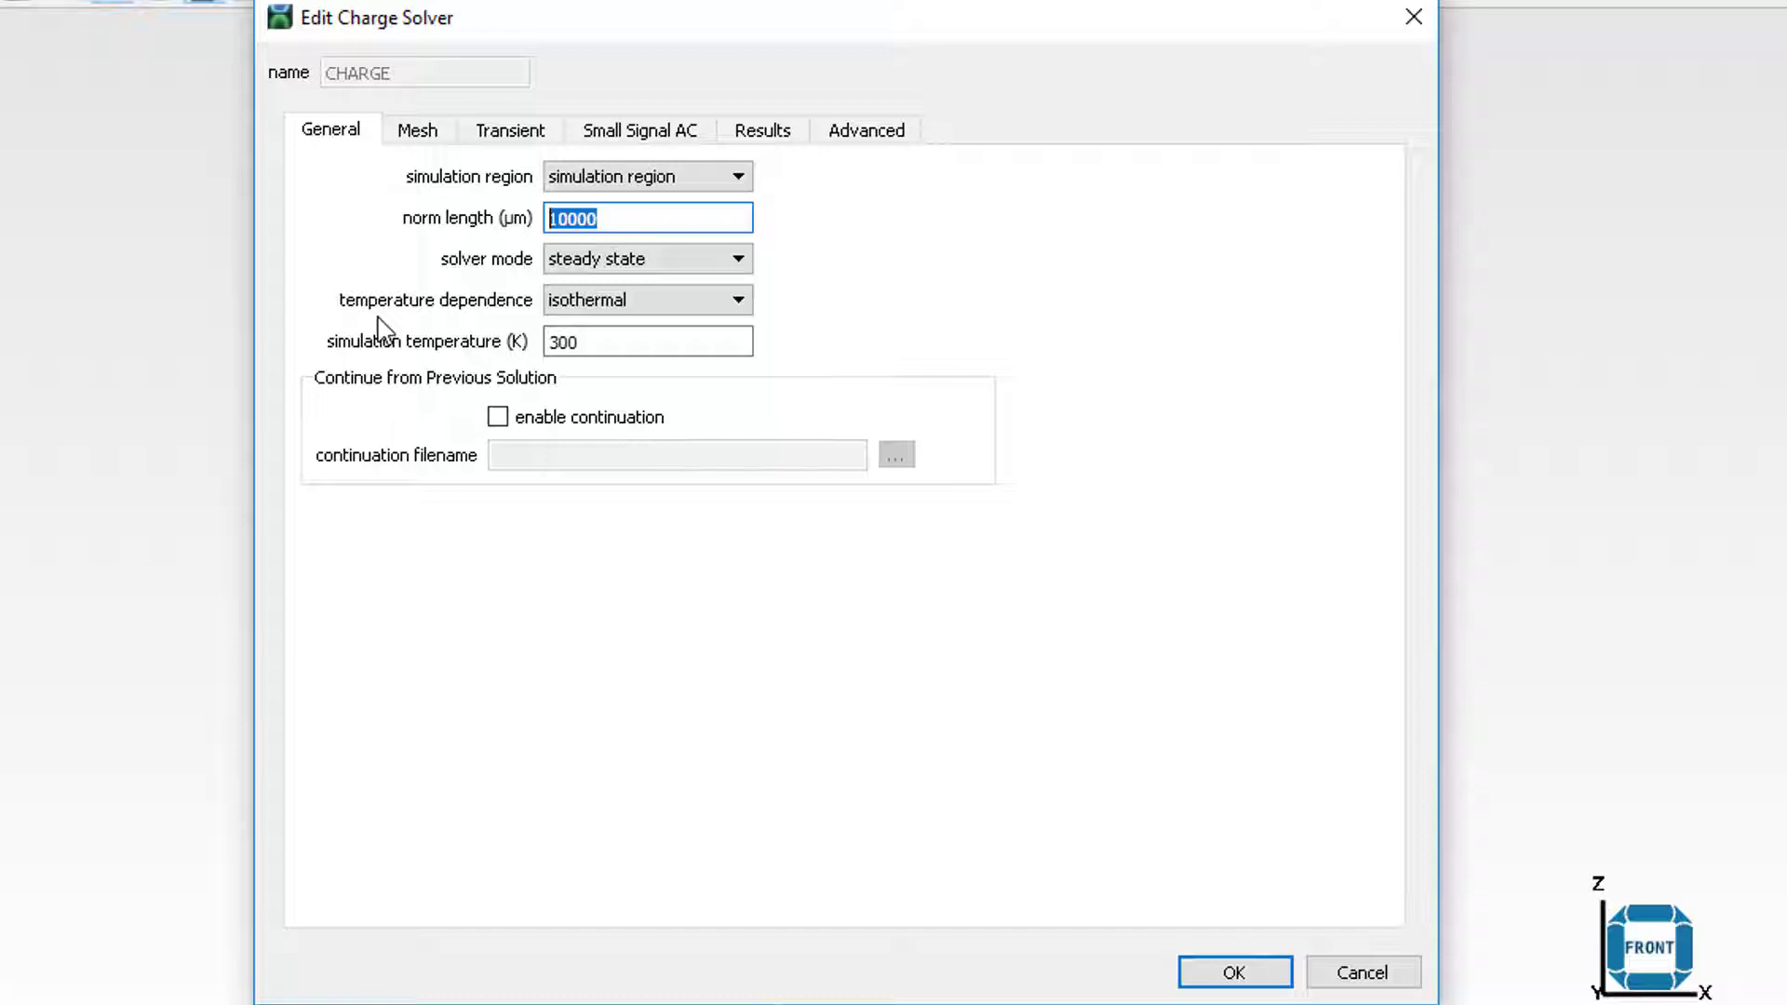
# Set the CHARGE mesh maximum edge length to 4 µm, keeping 0.01 µm minimum, and close.
pyautogui.click(419, 131)
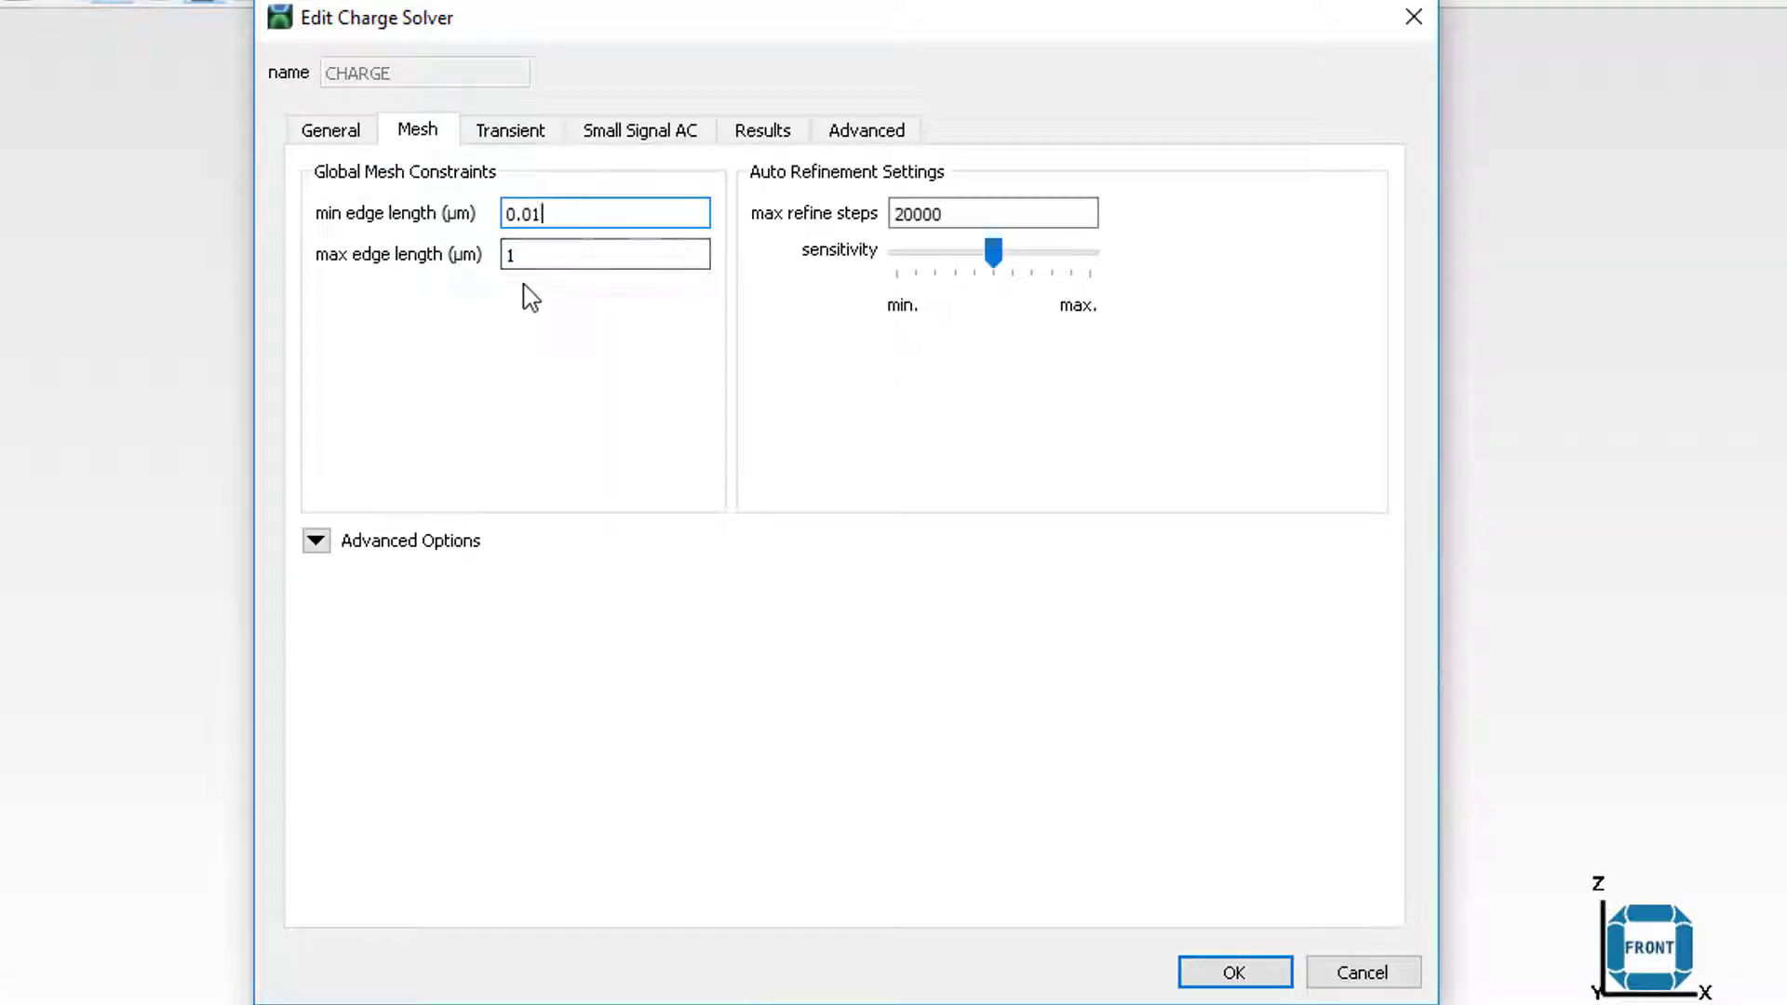
pyautogui.moveTo(550, 249); pyautogui.dragTo(482, 251)
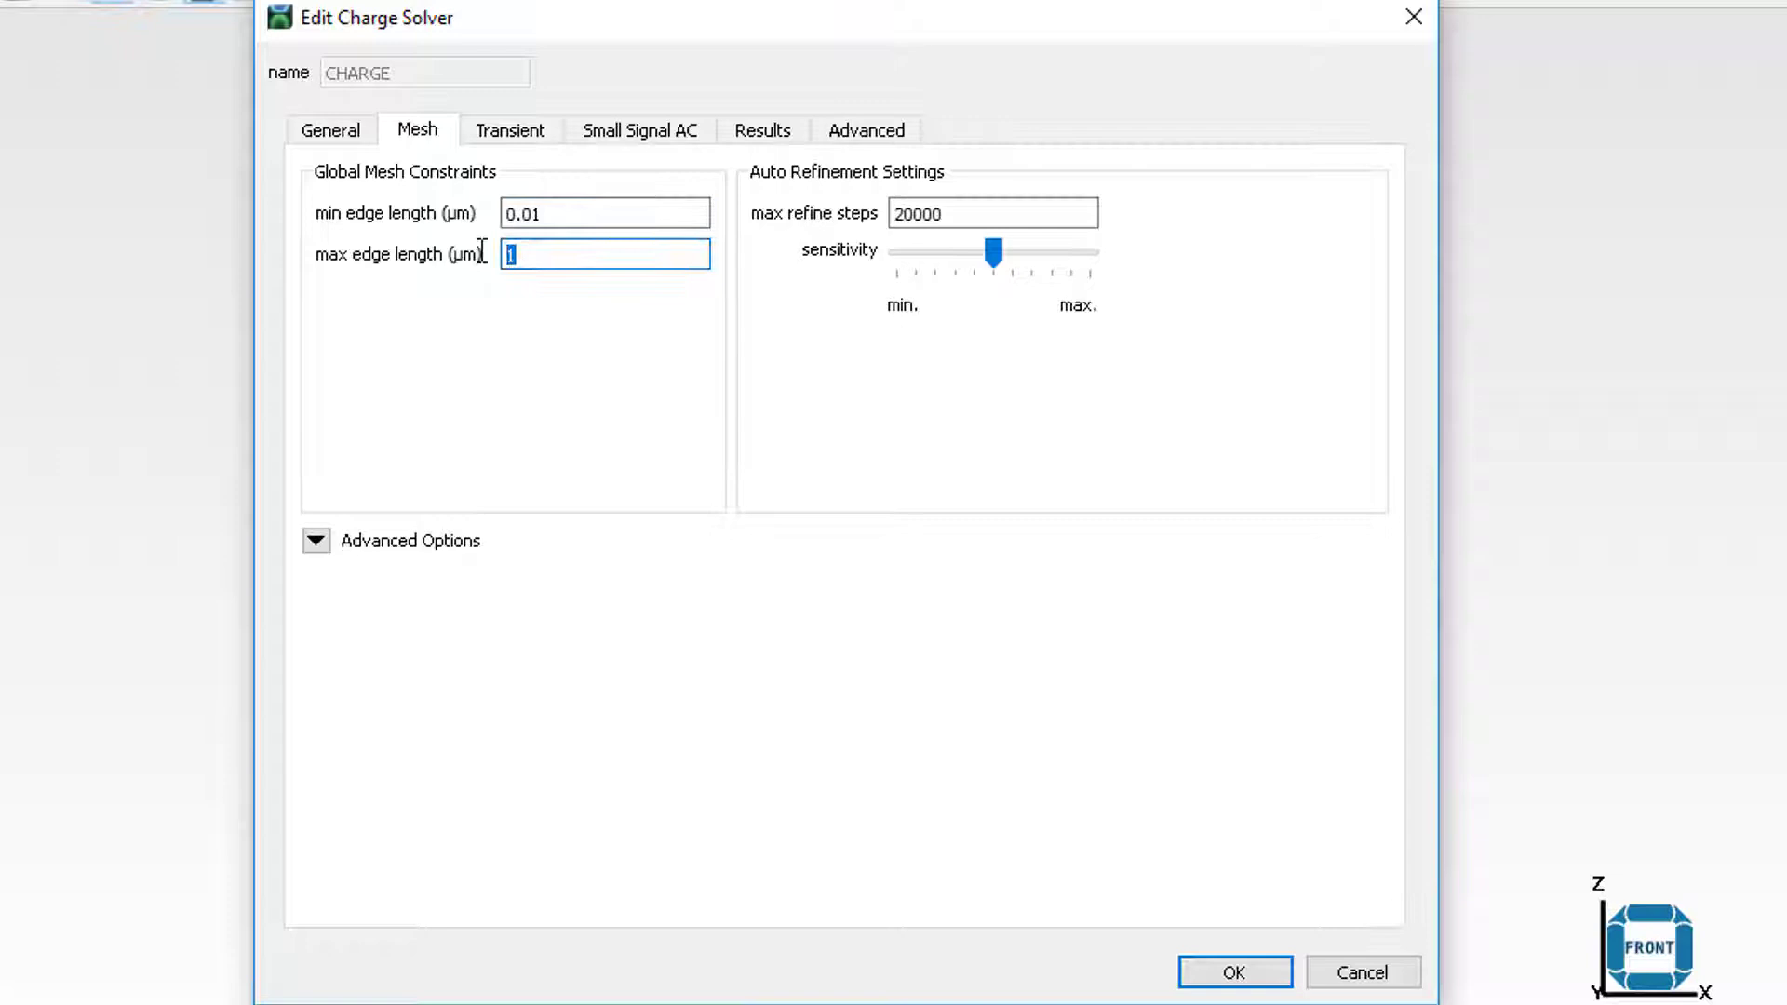
pyautogui.write('4')
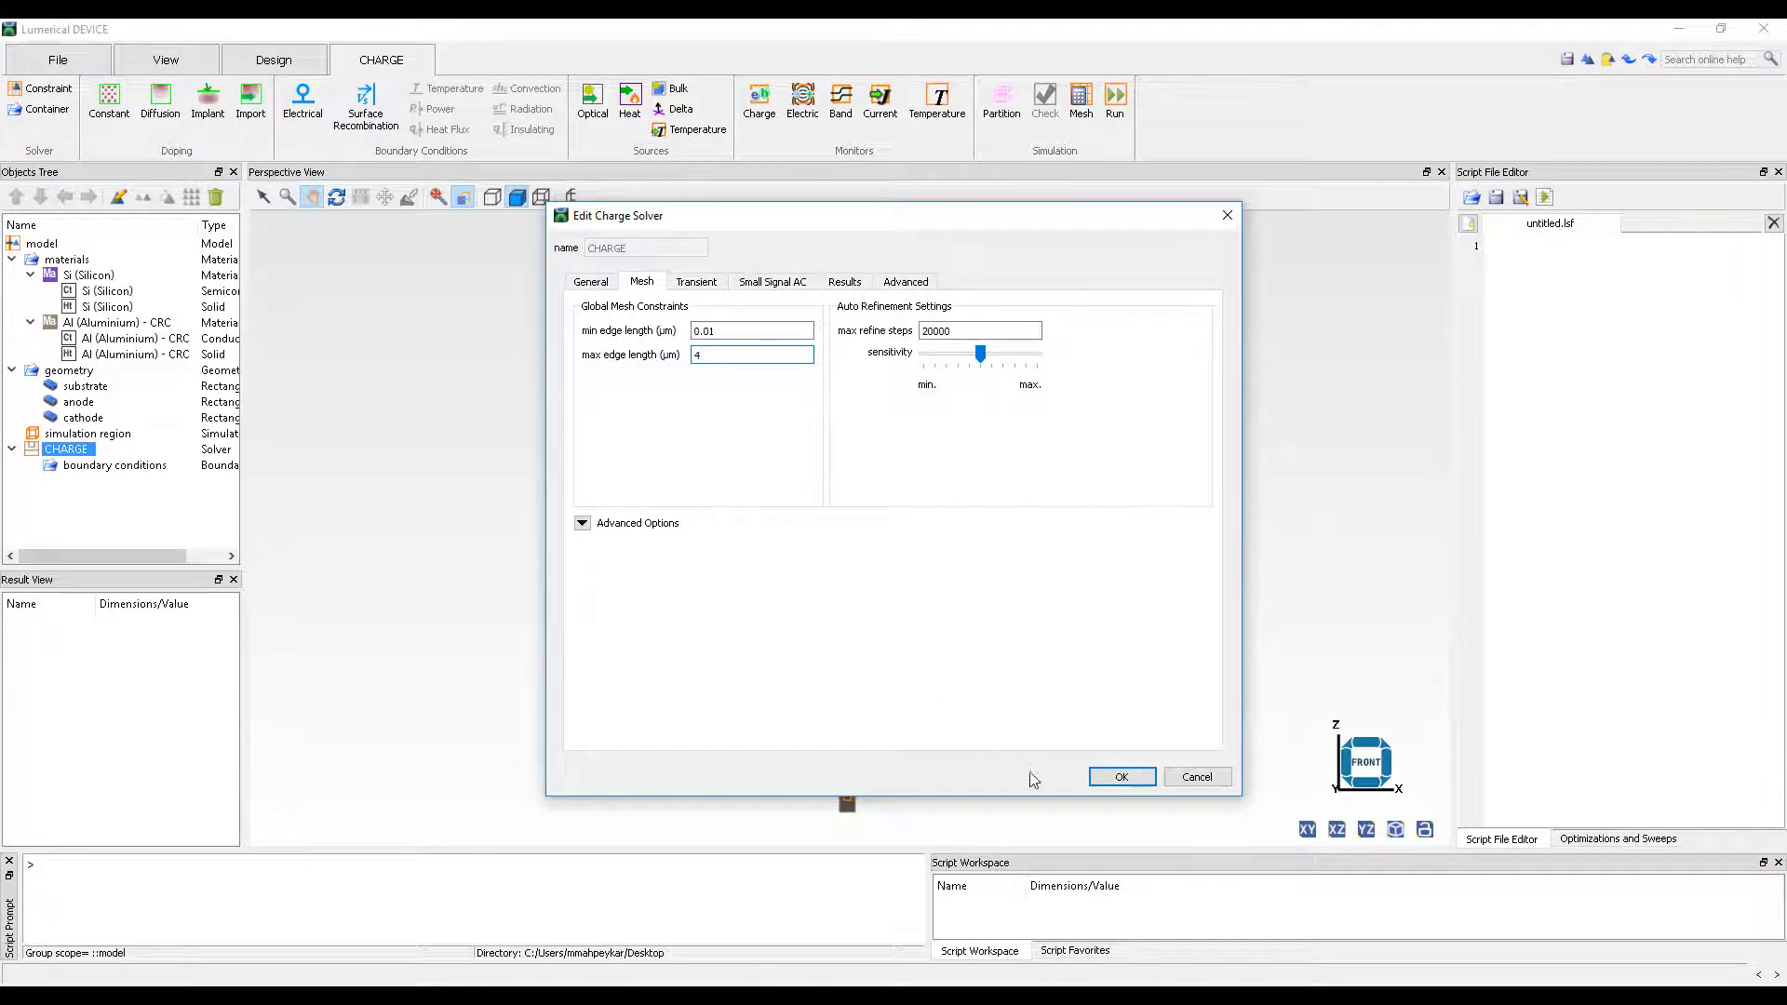
pyautogui.click(1121, 776)
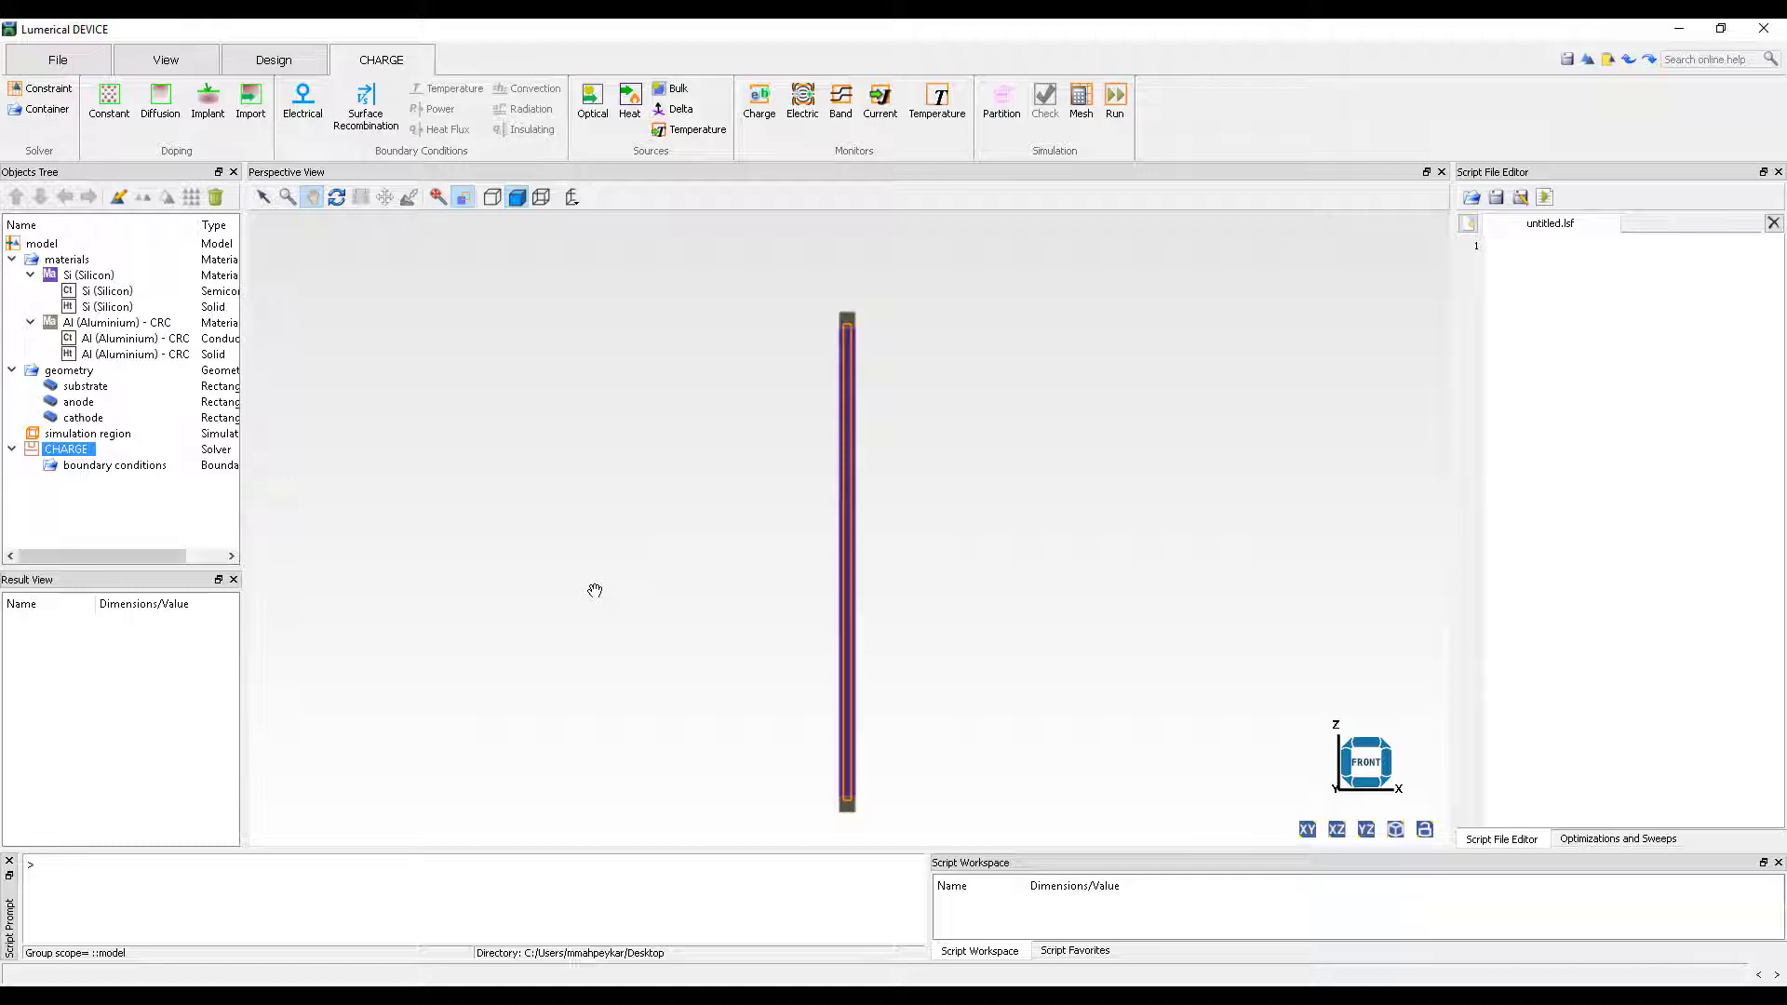
pyautogui.click(1010, 112)
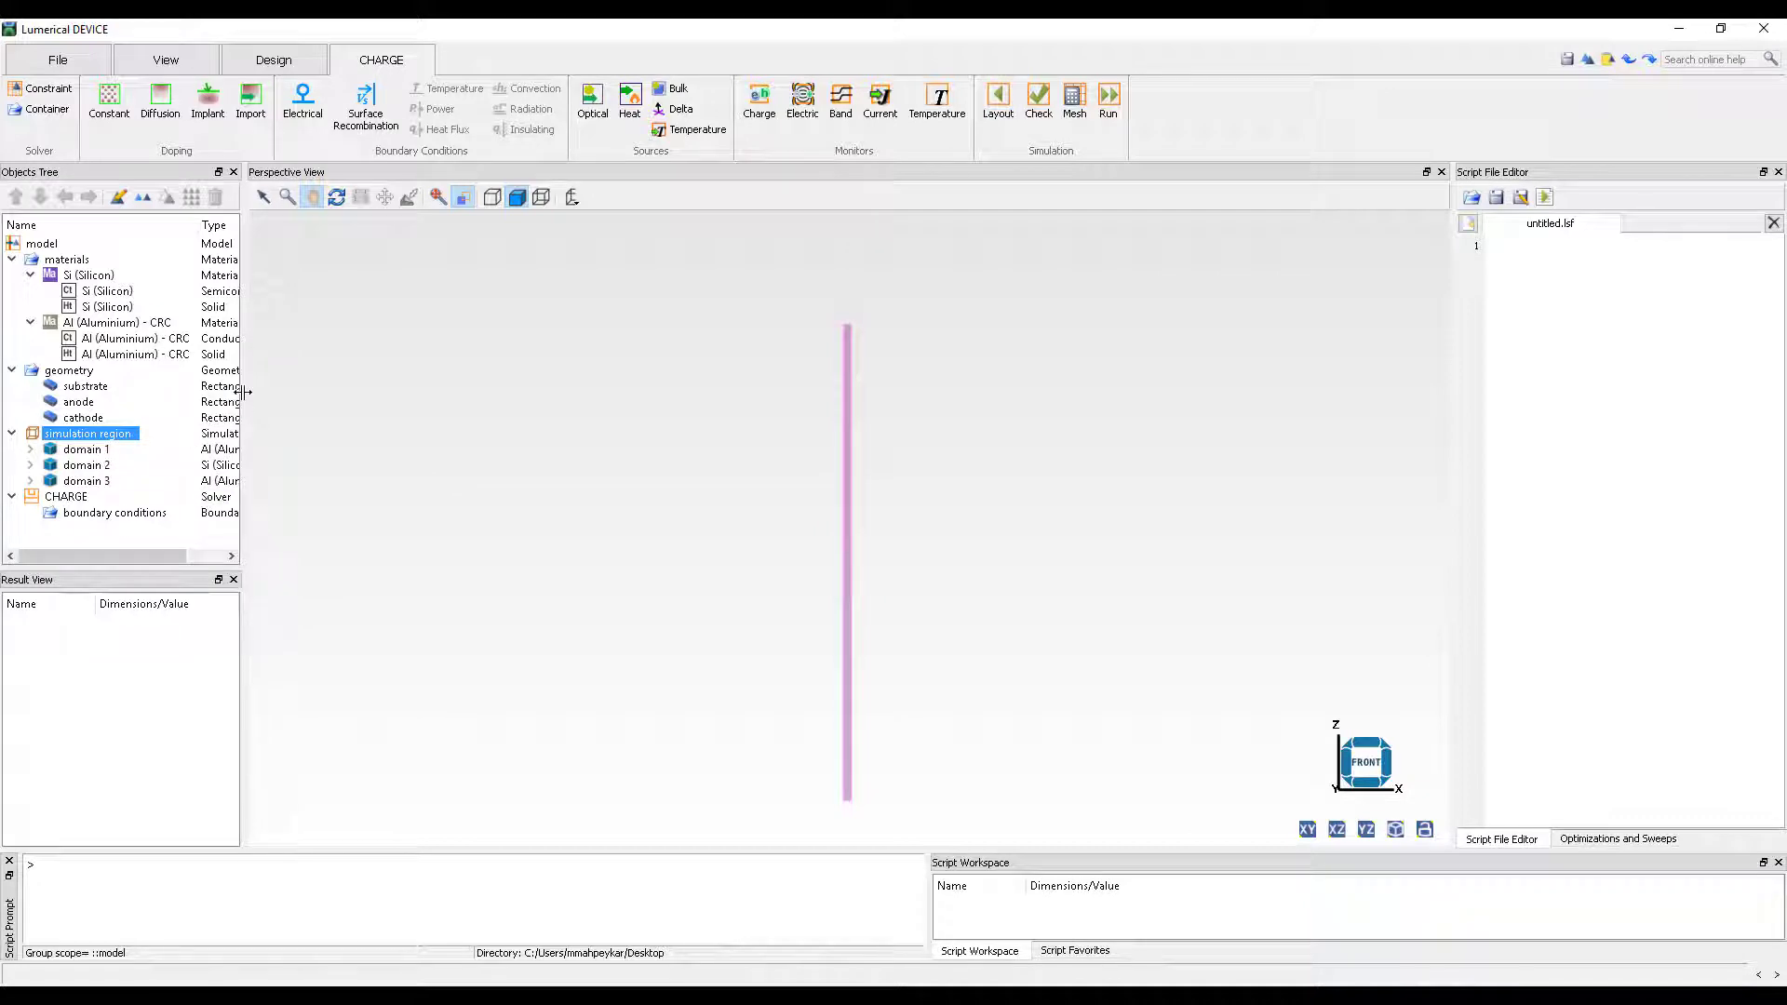
pyautogui.moveTo(243, 391); pyautogui.dragTo(355, 390)
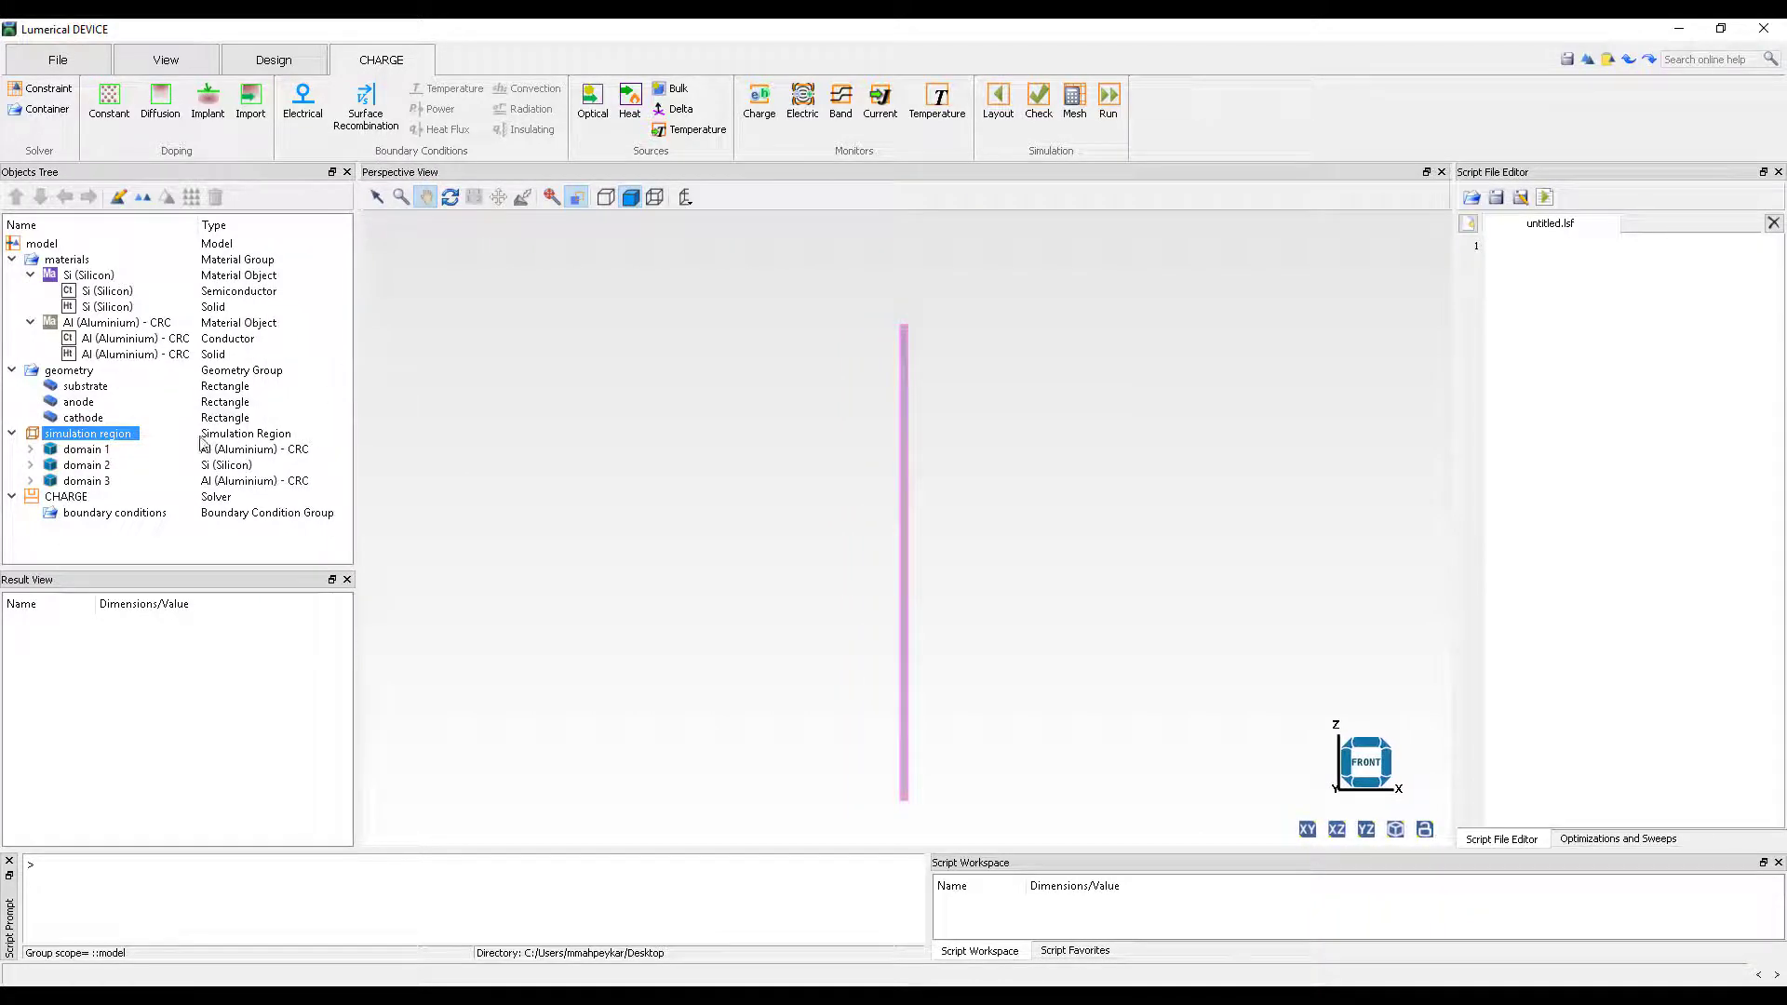
pyautogui.click(93, 452)
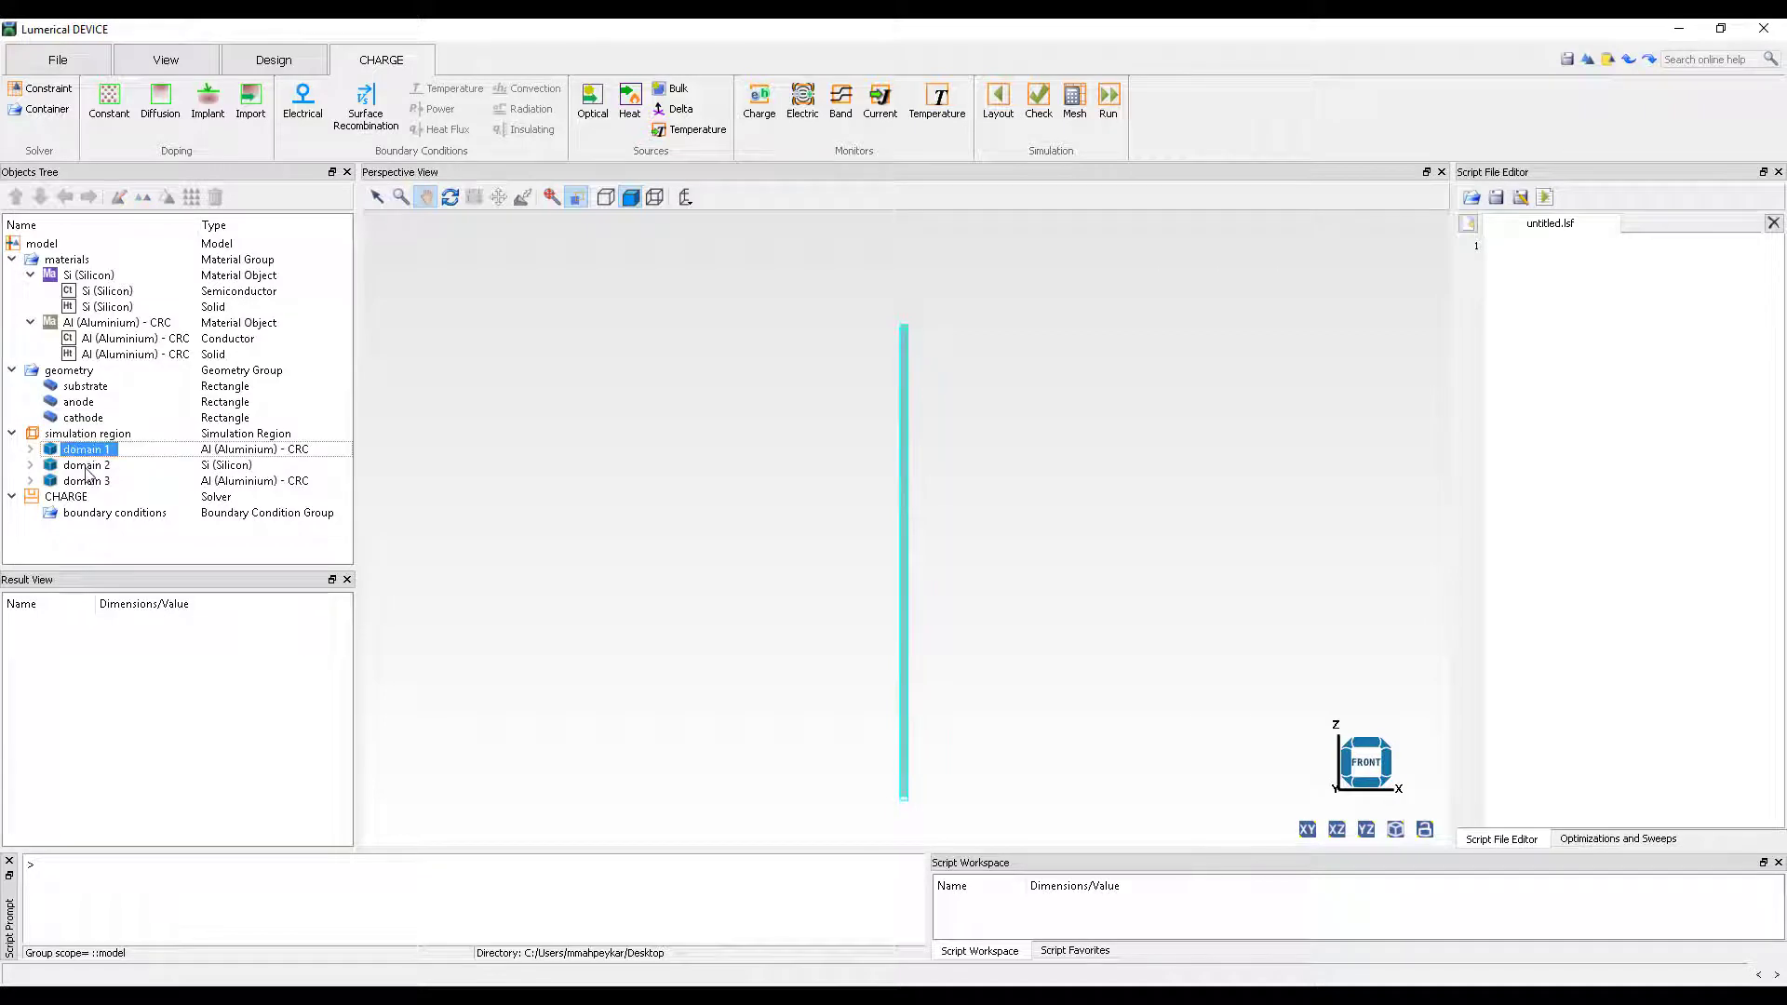
pyautogui.click(94, 466)
pyautogui.click(91, 482)
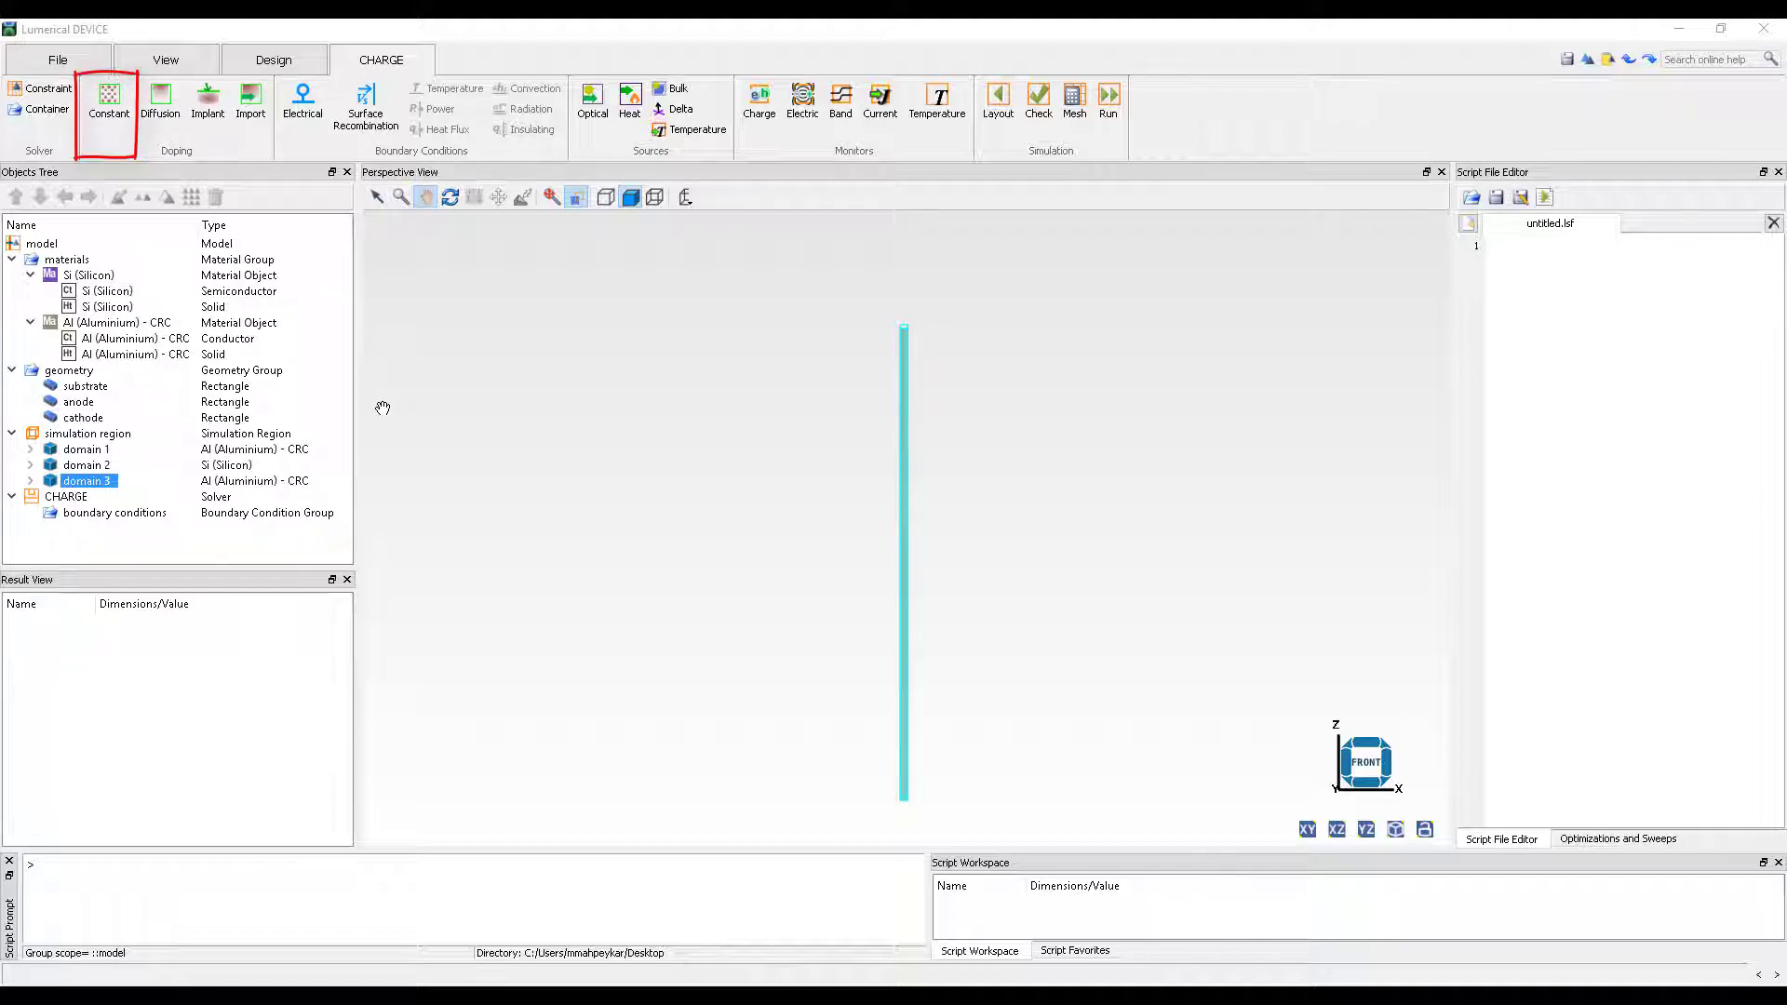
# Add constant n-type 1e+15 doping nepi: x/y span 2 µm, z -30 µm, z span 80 µm.
pyautogui.click(108, 104)
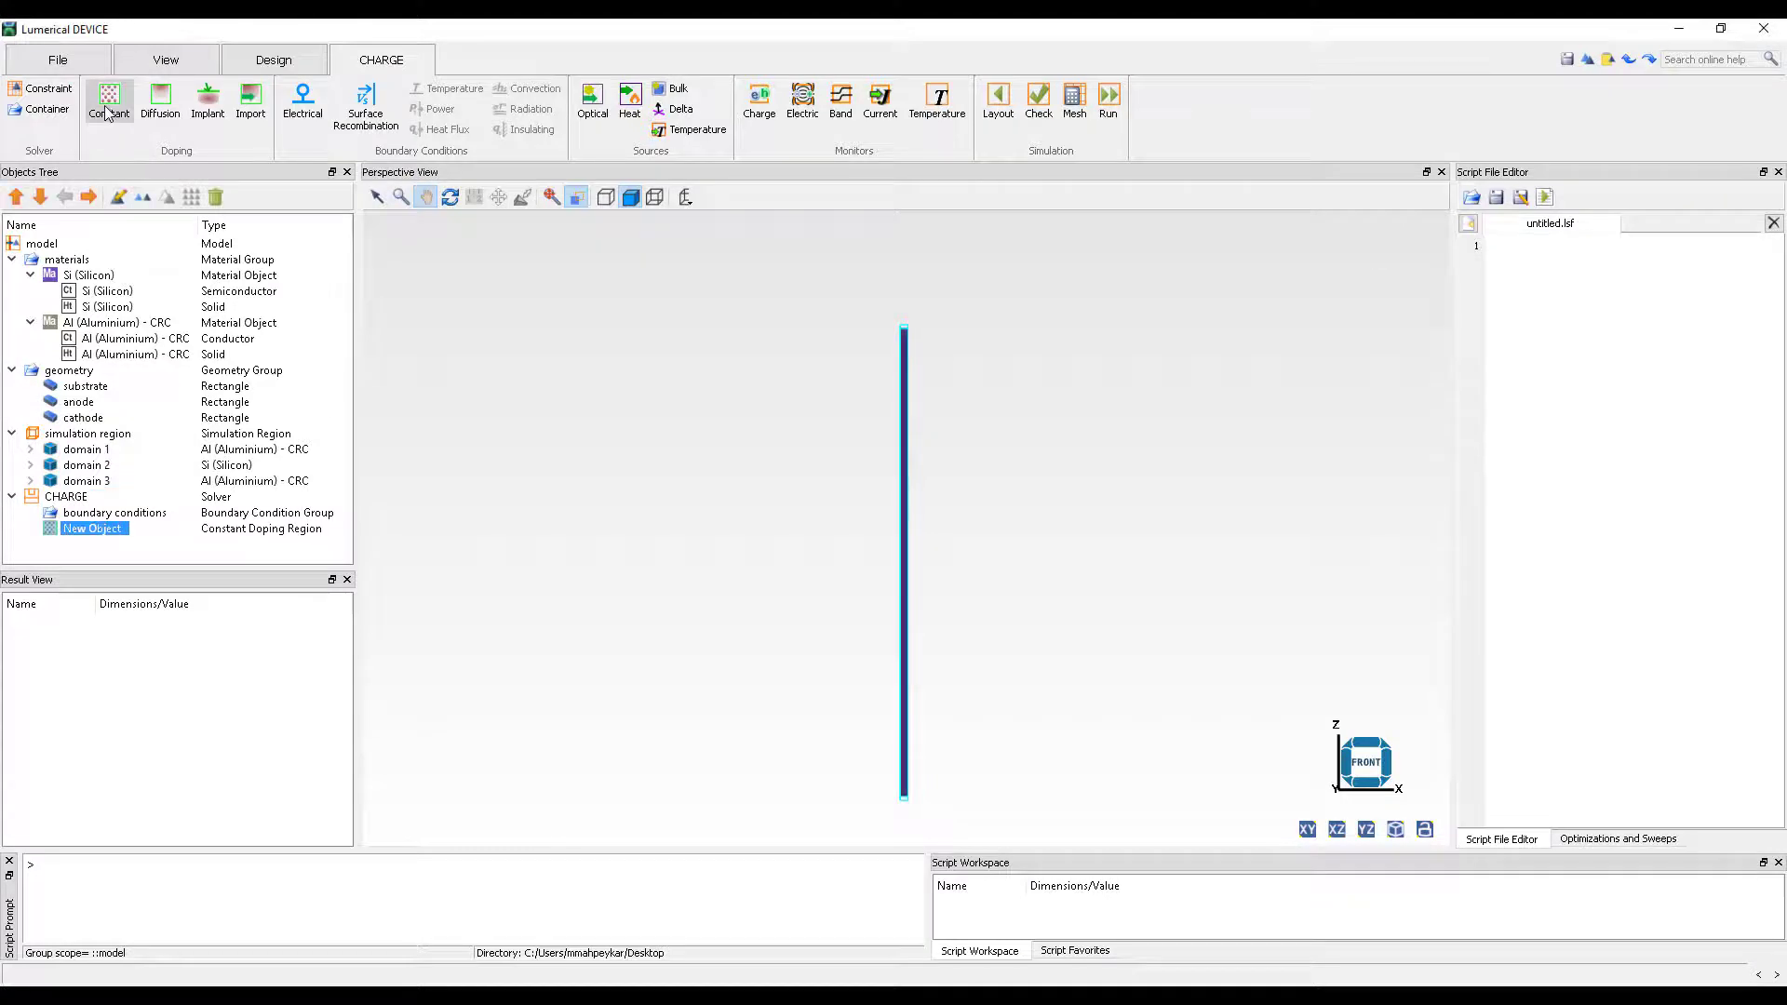
pyautogui.click(119, 196)
pyautogui.moveTo(699, 265); pyautogui.dragTo(614, 267)
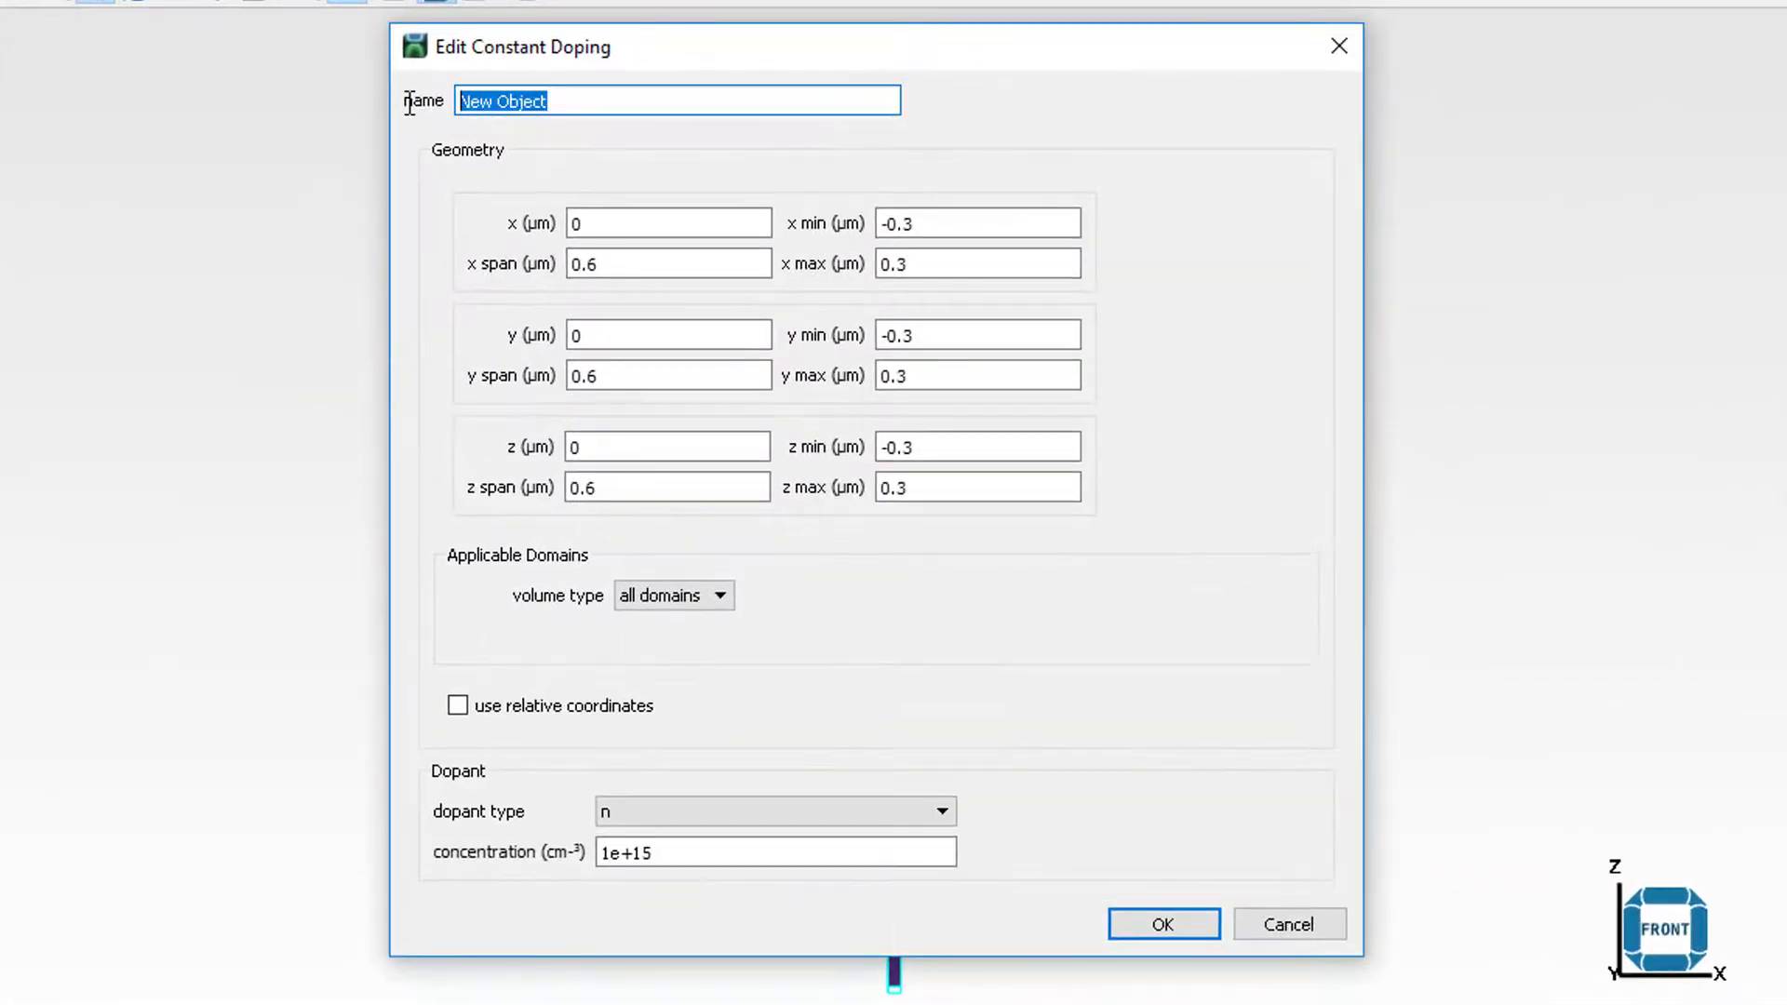
pyautogui.write('nepi')
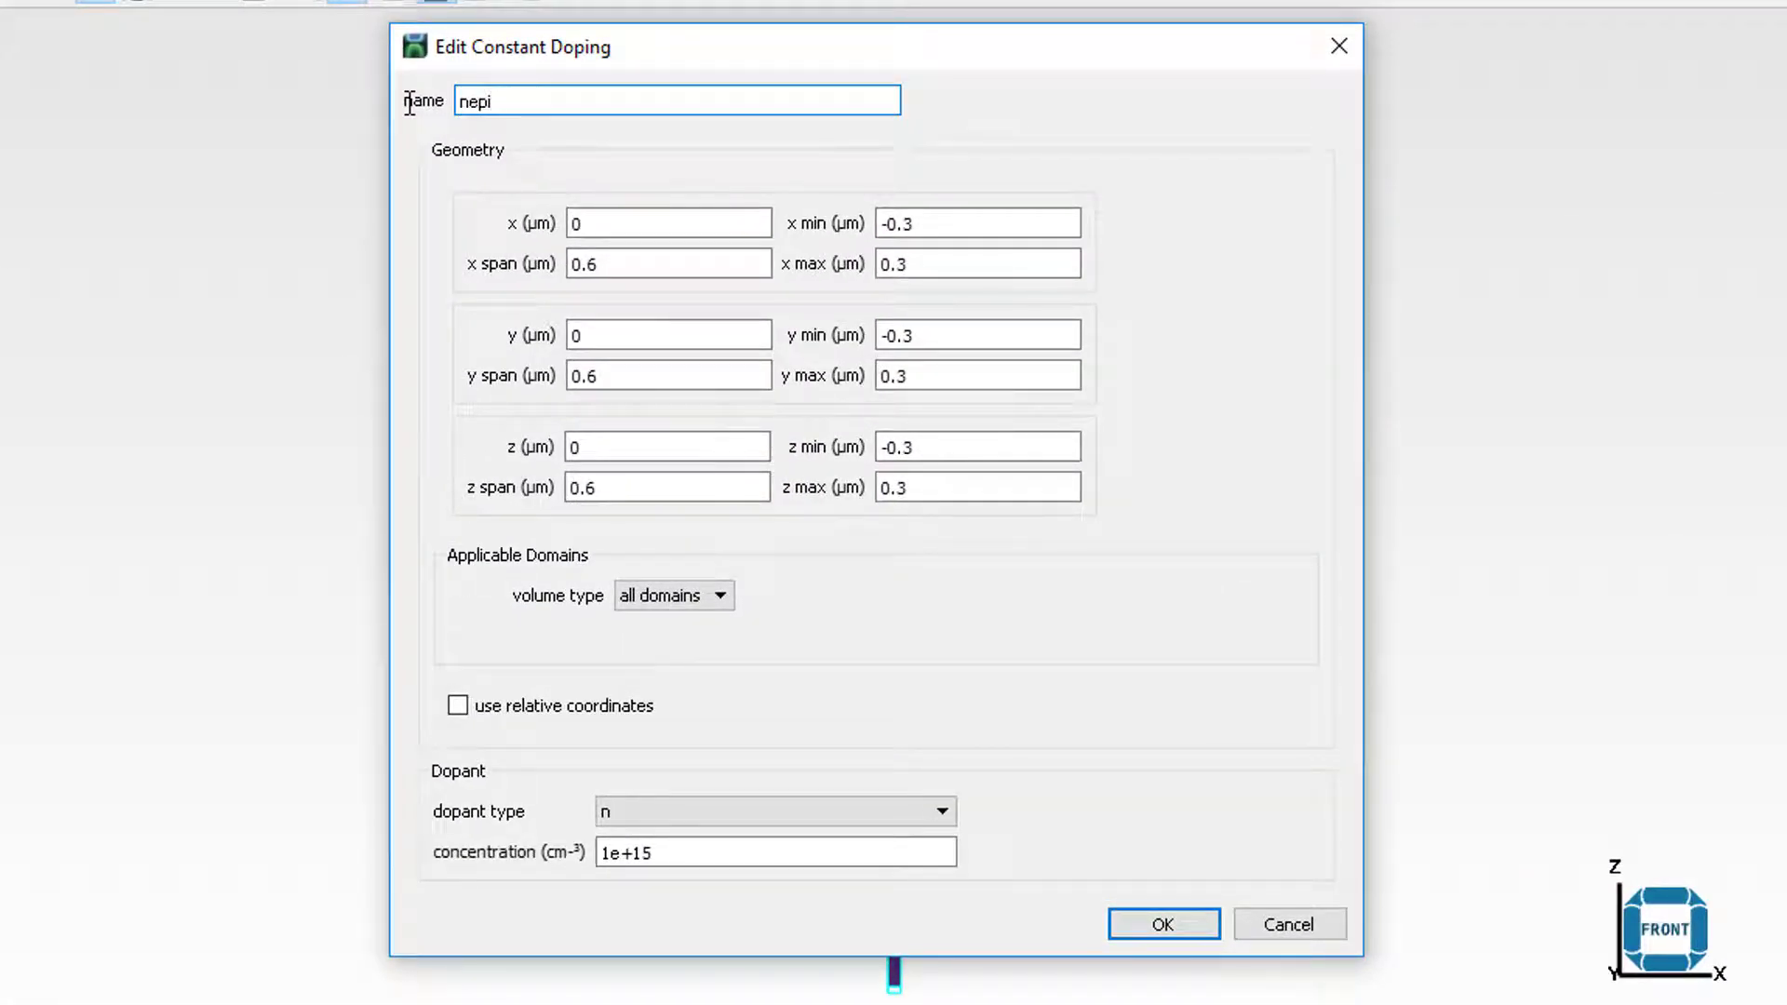
pyautogui.moveTo(642, 264); pyautogui.dragTo(519, 270)
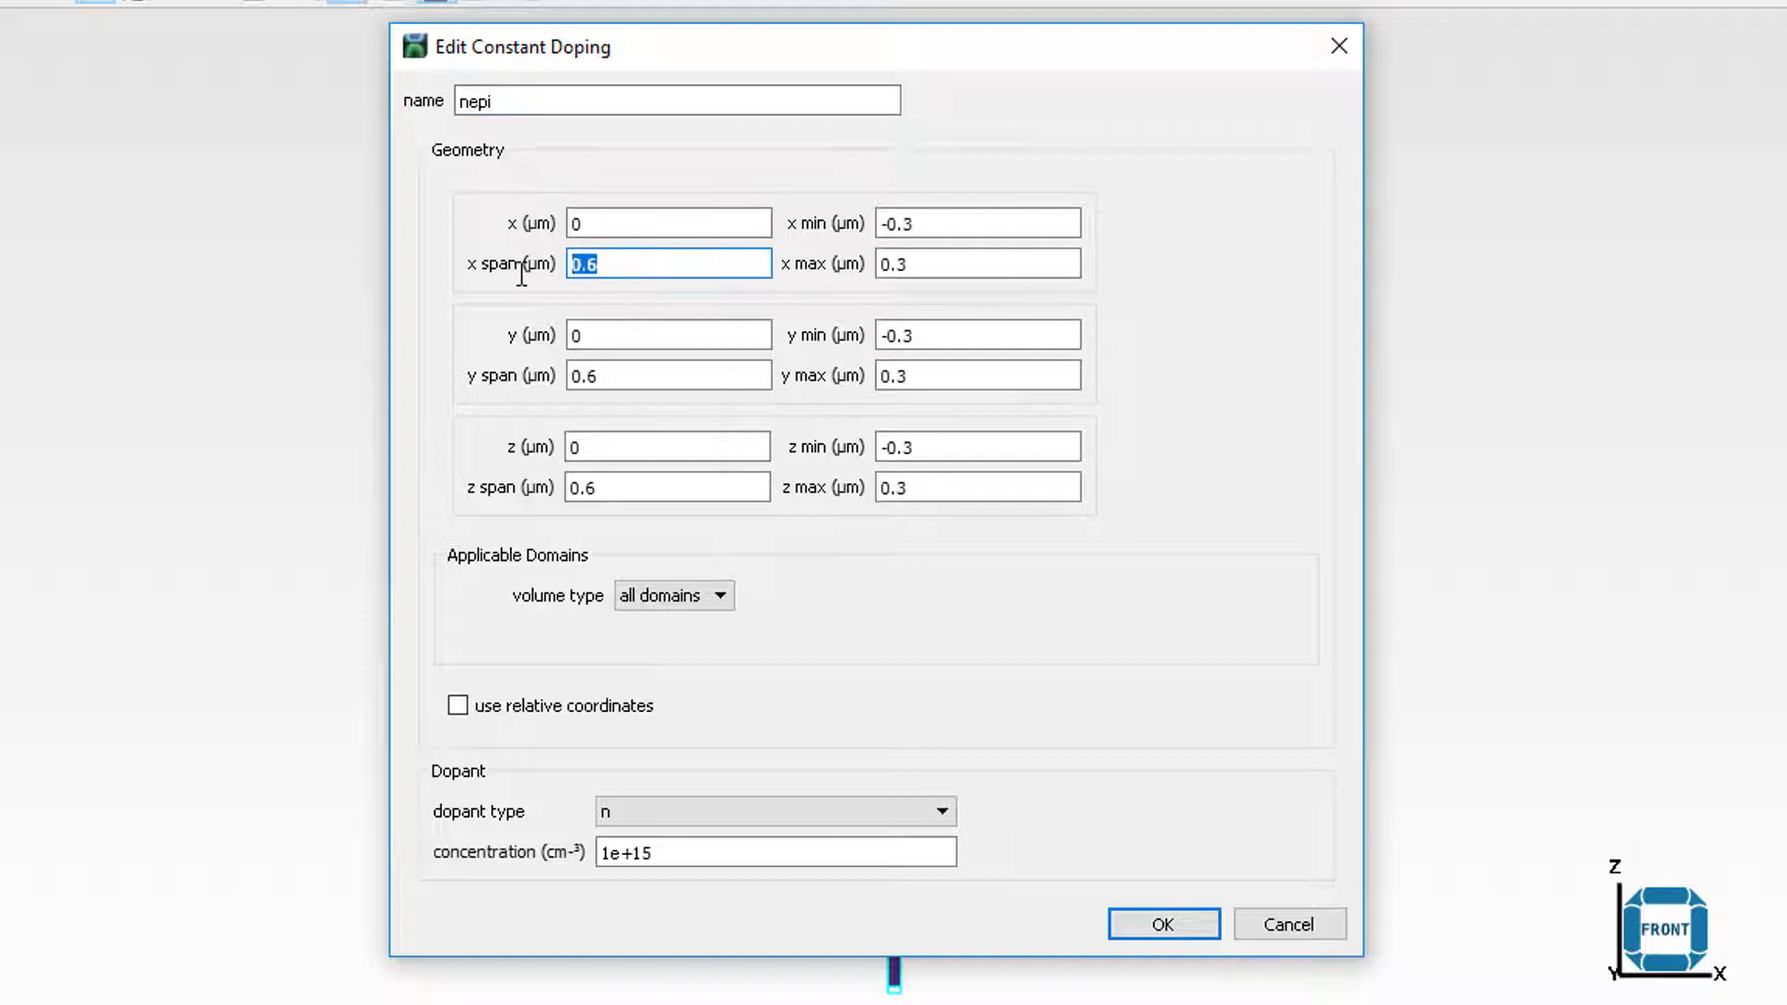
pyautogui.write('2')
pyautogui.moveTo(623, 375); pyautogui.dragTo(534, 382)
pyautogui.write('2')
pyautogui.press('Tab')
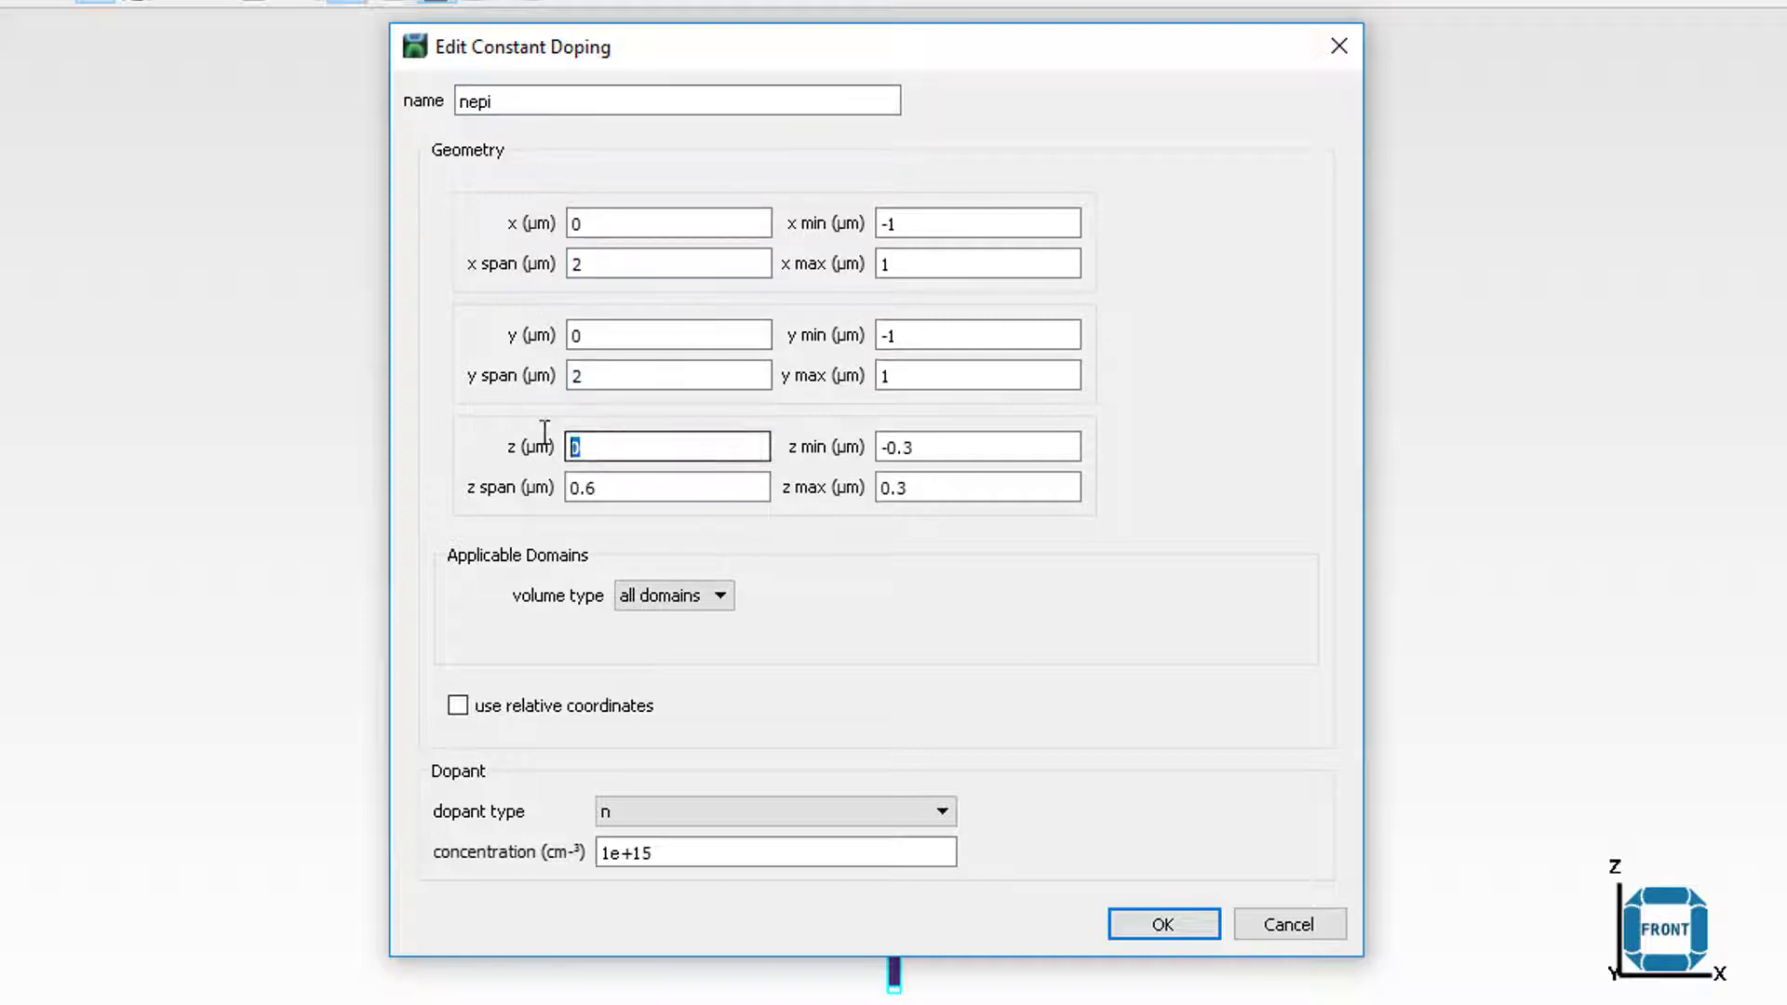
pyautogui.write('-30')
pyautogui.moveTo(603, 487); pyautogui.dragTo(539, 495)
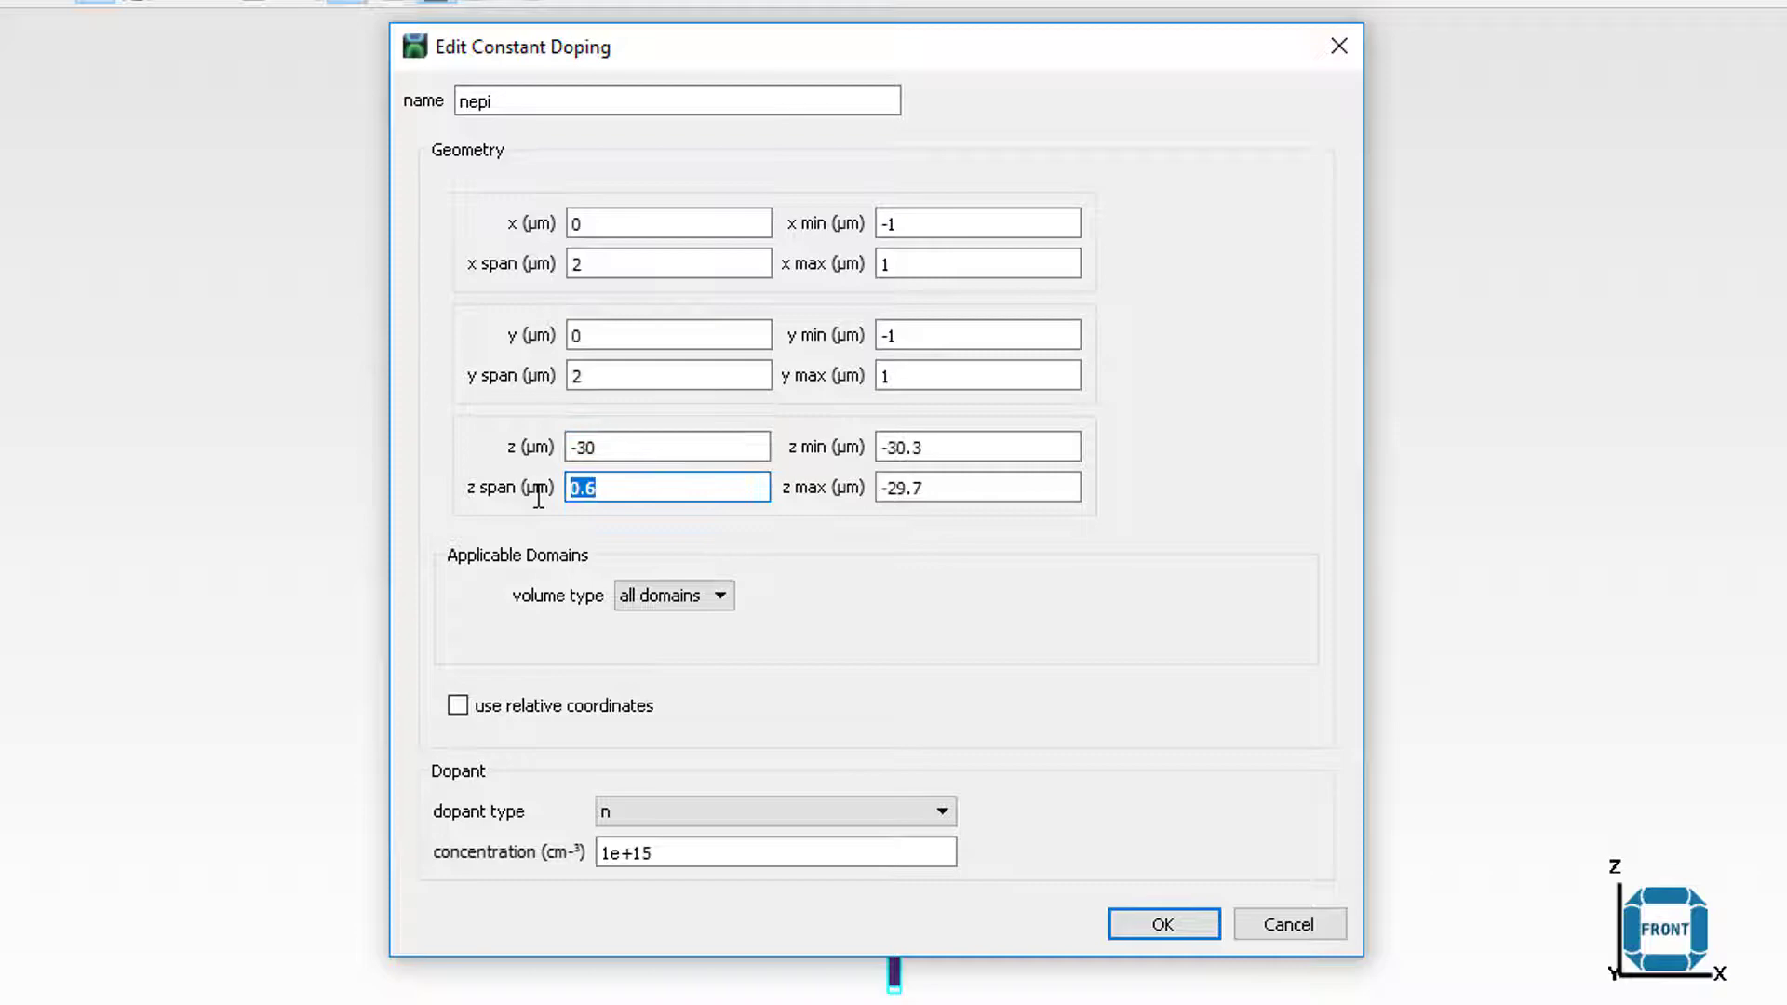
pyautogui.write('80')
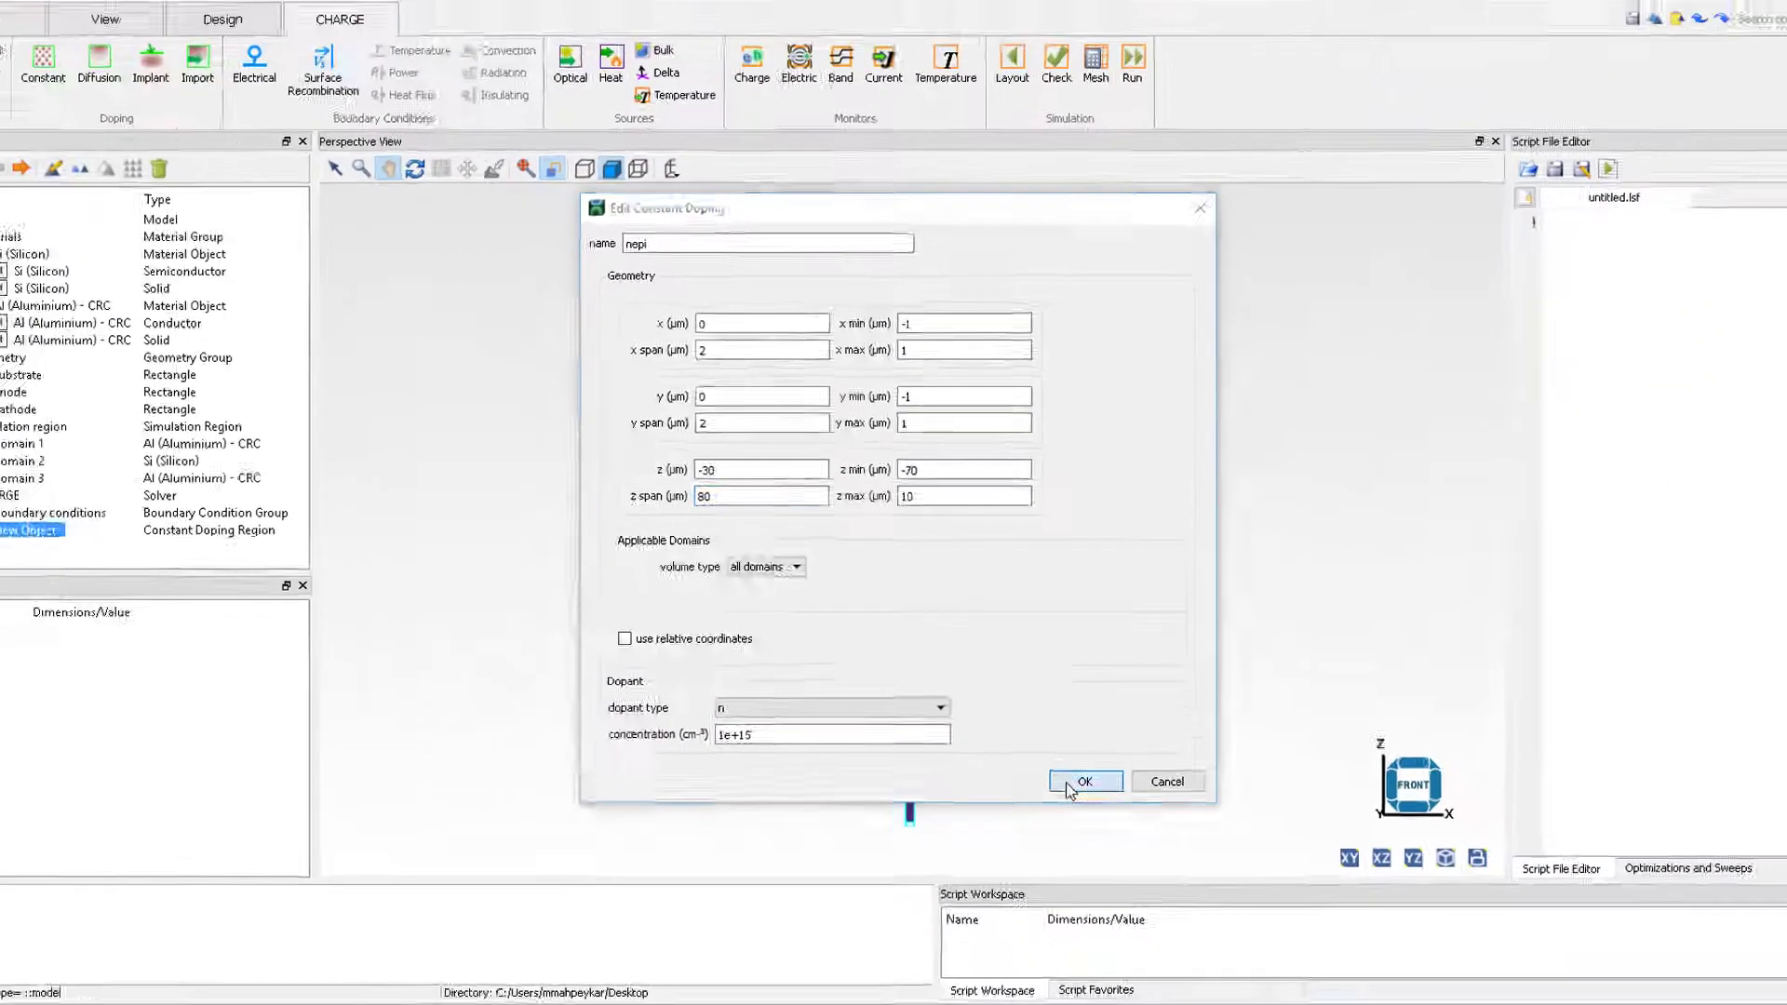
pyautogui.click(1202, 916)
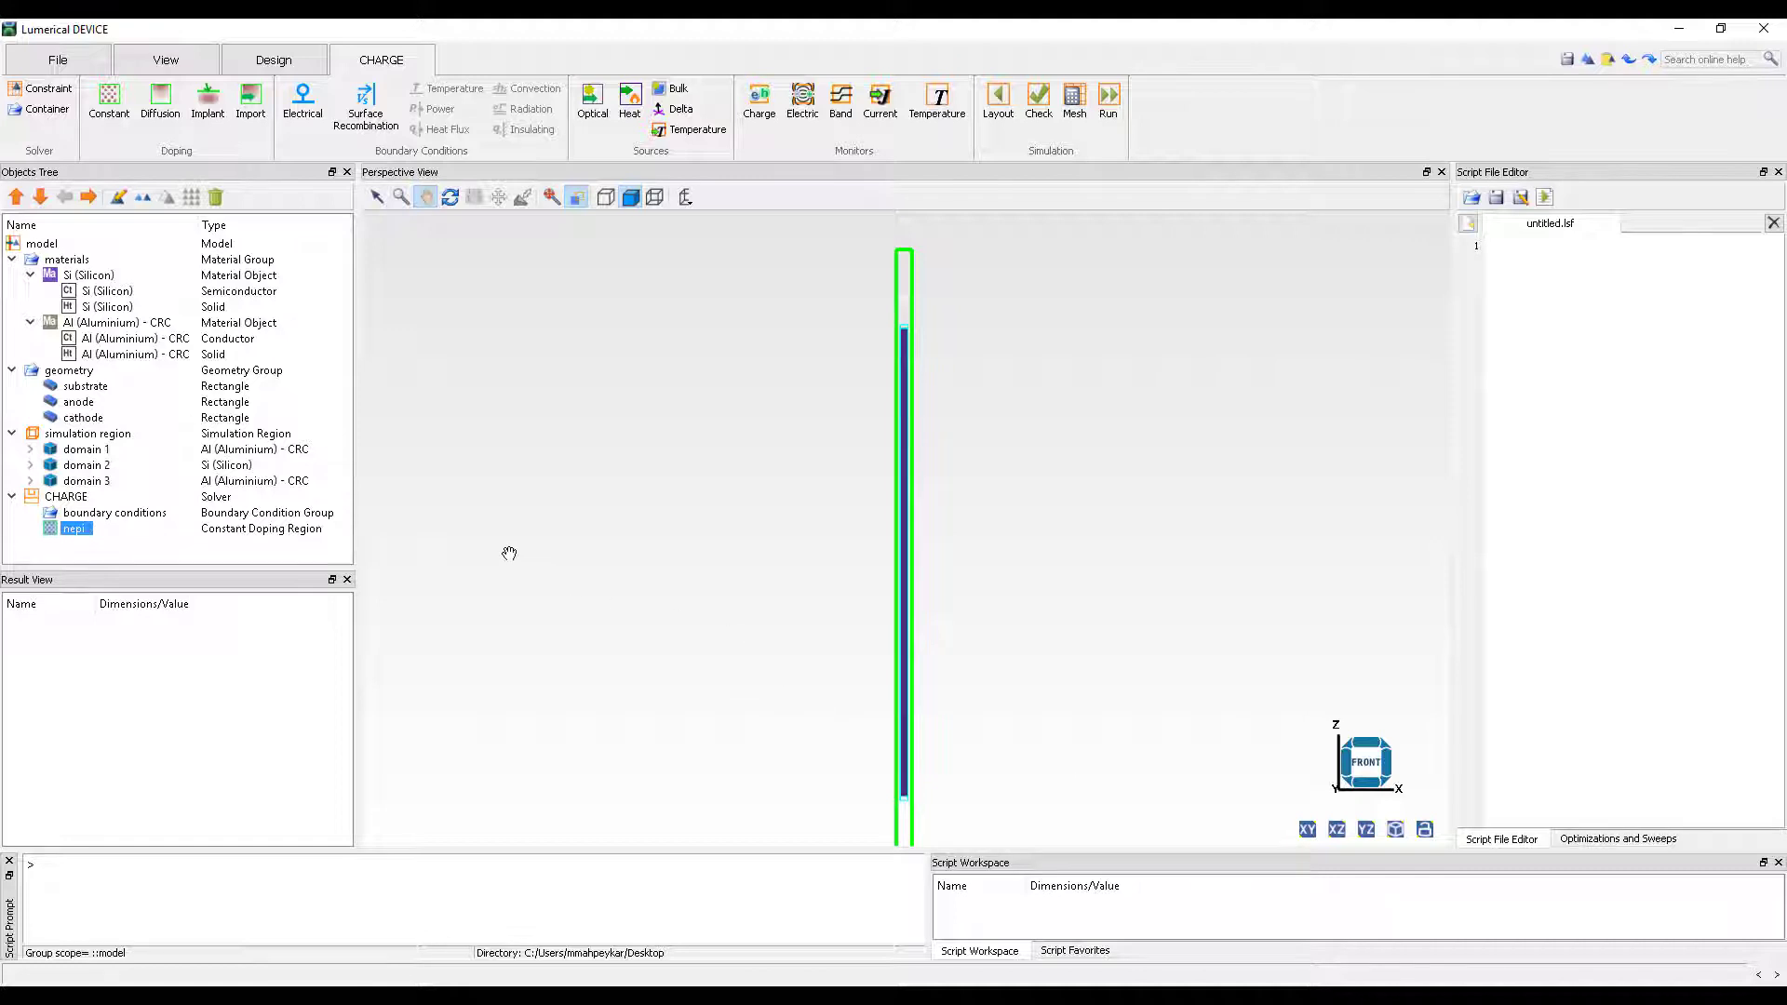
# Add a constant doping region pwell with 2 µm x/y spans, z -7.5 µm, z span 25 µm.
pyautogui.click(115, 114)
pyautogui.click(118, 197)
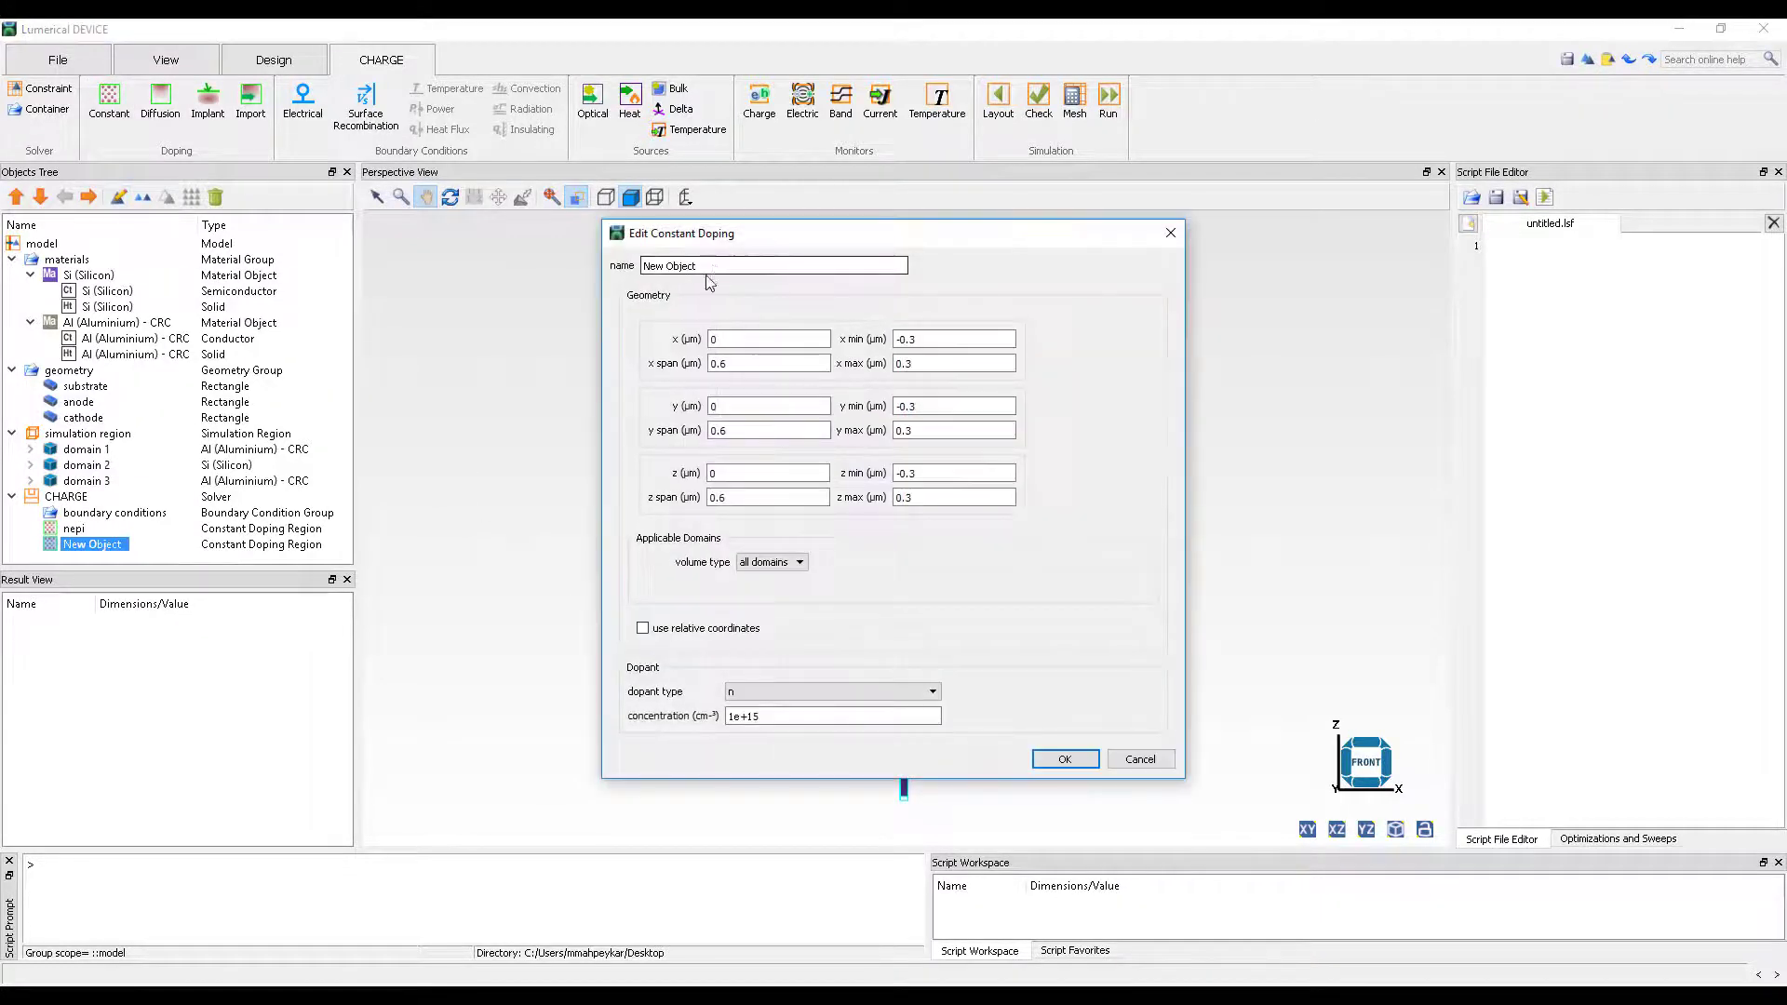
pyautogui.moveTo(705, 267); pyautogui.dragTo(619, 268)
pyautogui.write('pwell')
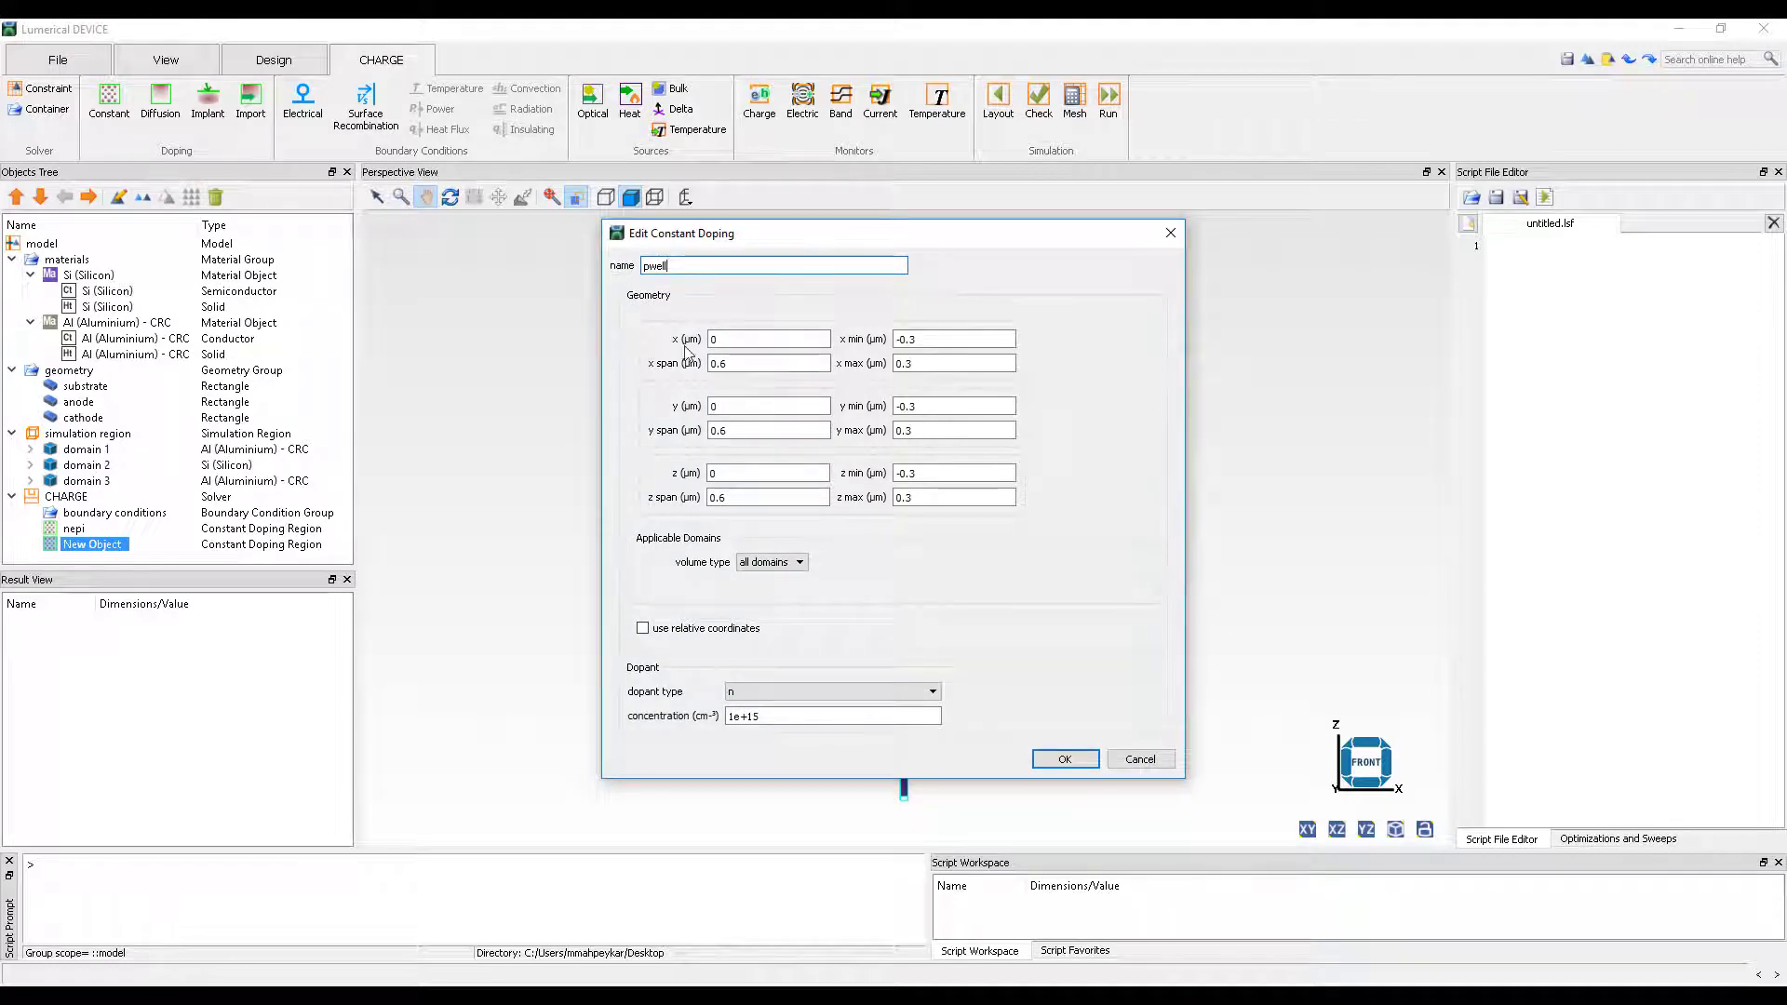
pyautogui.moveTo(731, 363); pyautogui.dragTo(694, 363)
pyautogui.write('2')
pyautogui.moveTo(731, 430); pyautogui.dragTo(694, 425)
pyautogui.write('2')
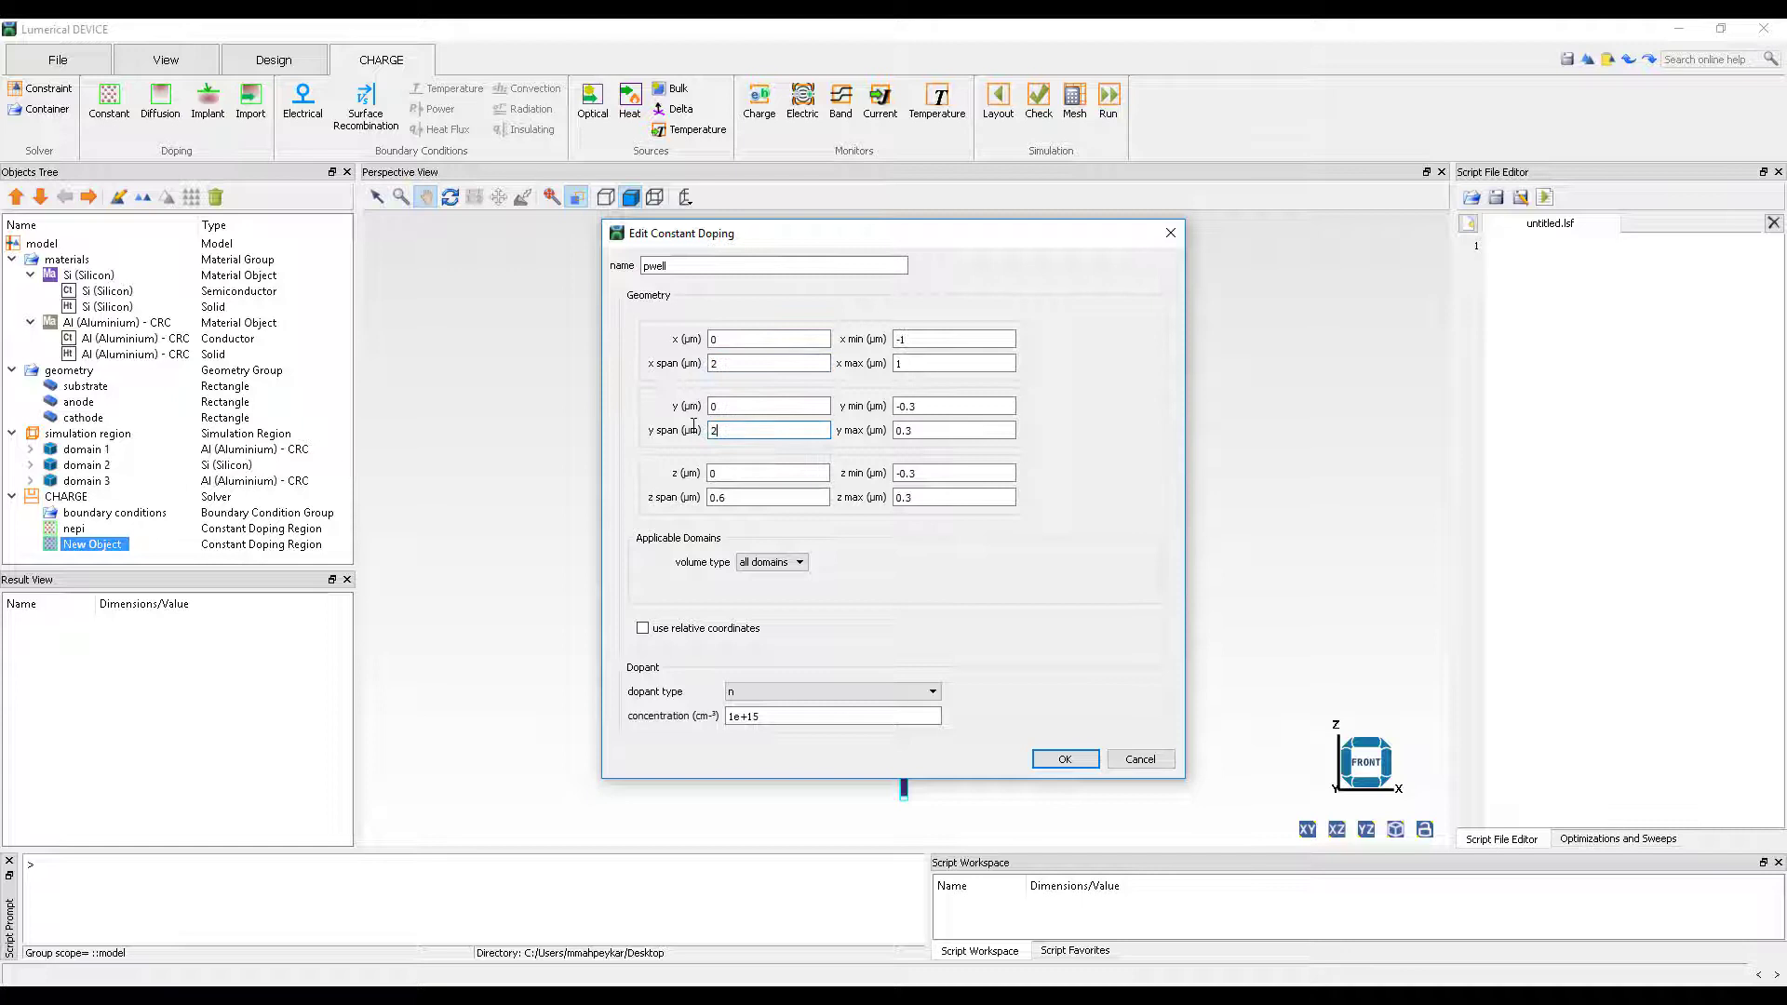
pyautogui.doubleClick(700, 472)
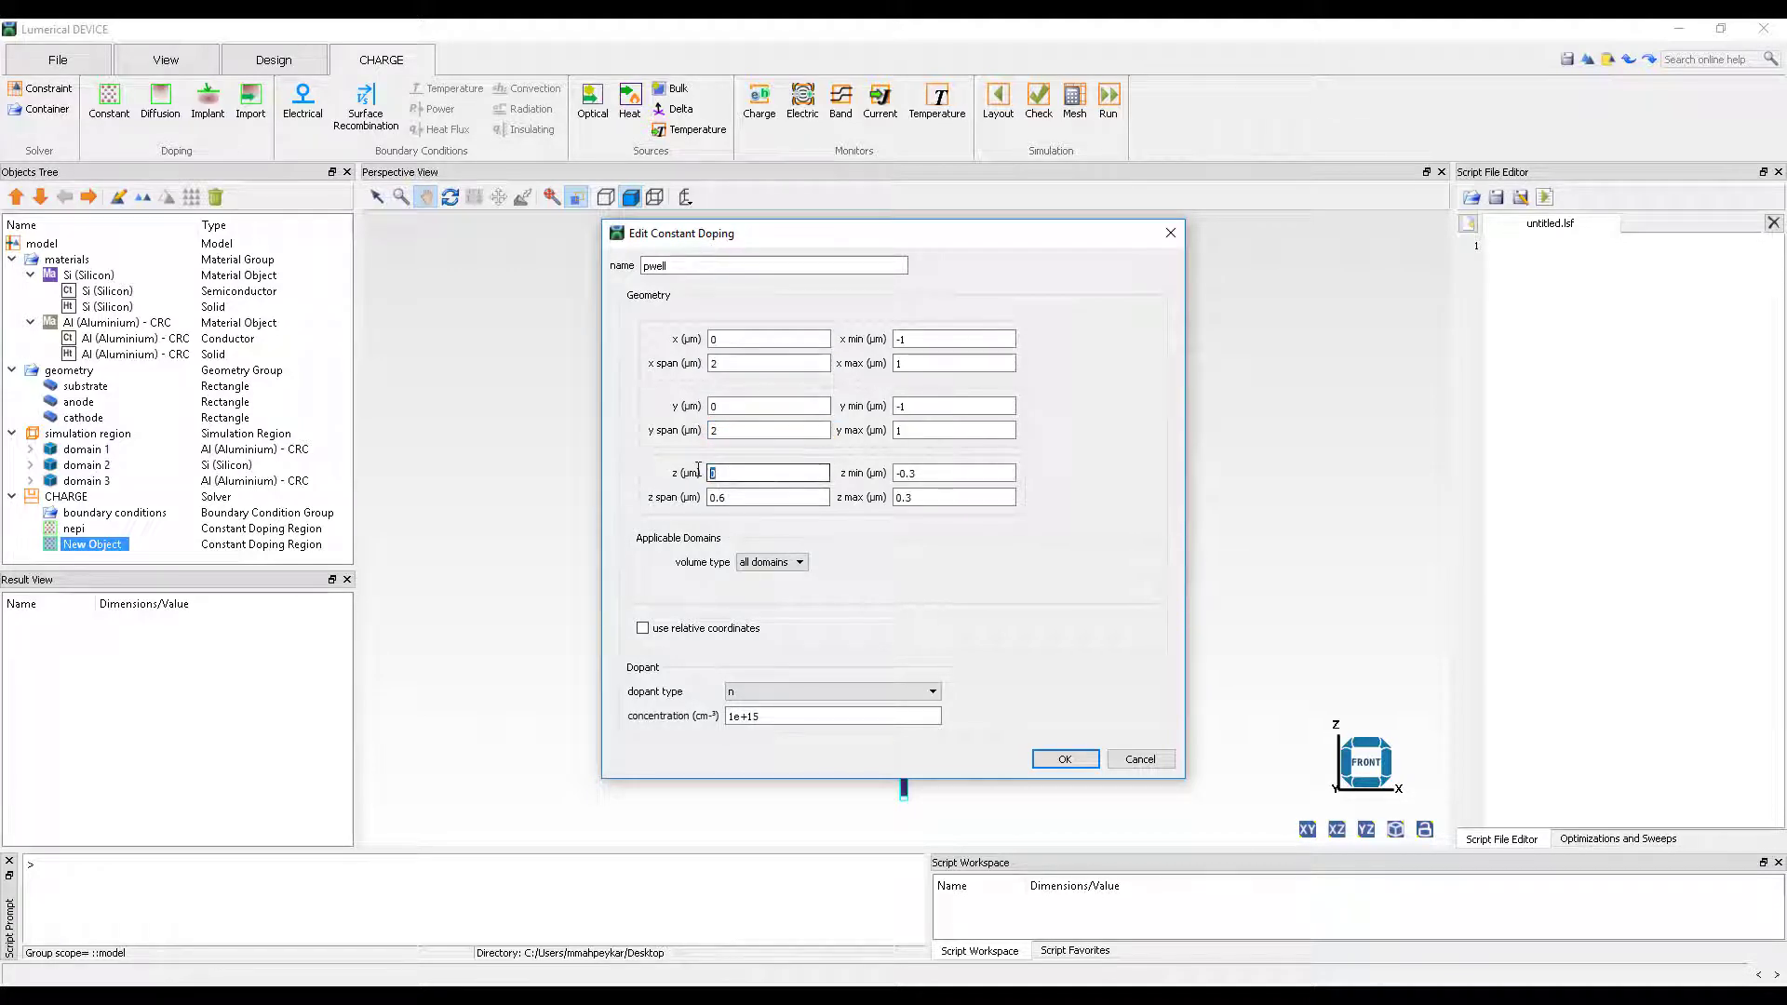
pyautogui.write('-7.5')
pyautogui.doubleClick(693, 494)
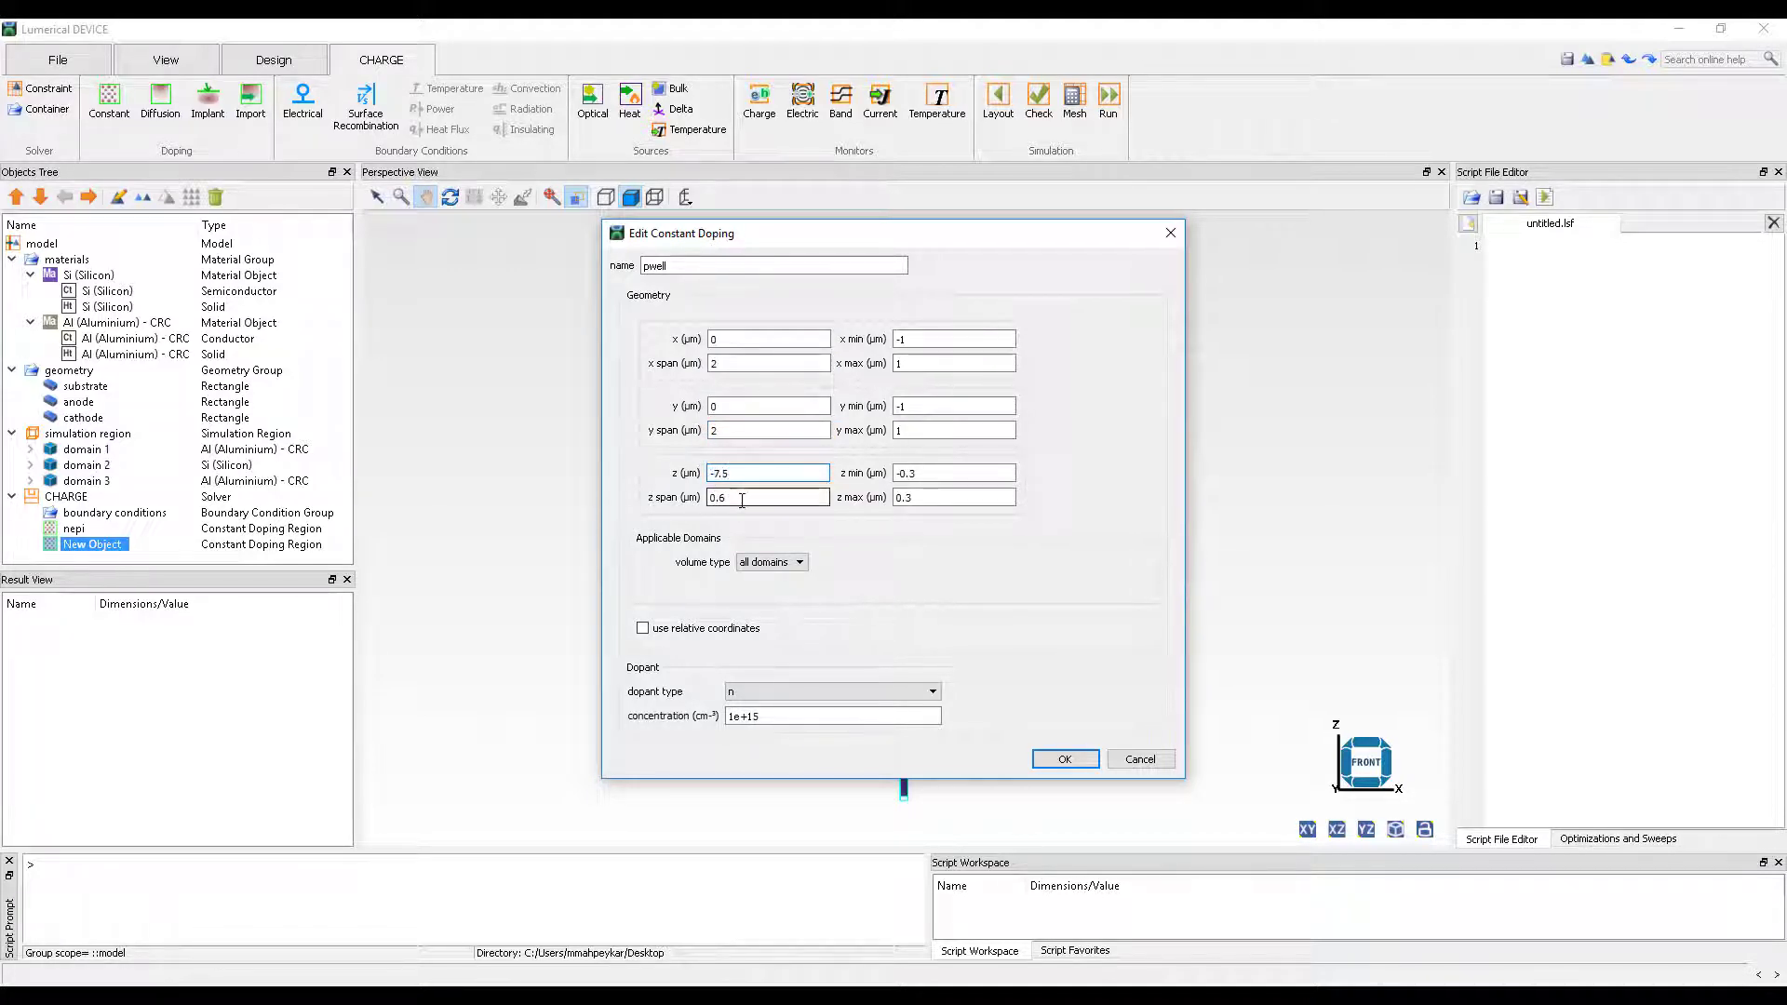
pyautogui.write('25')
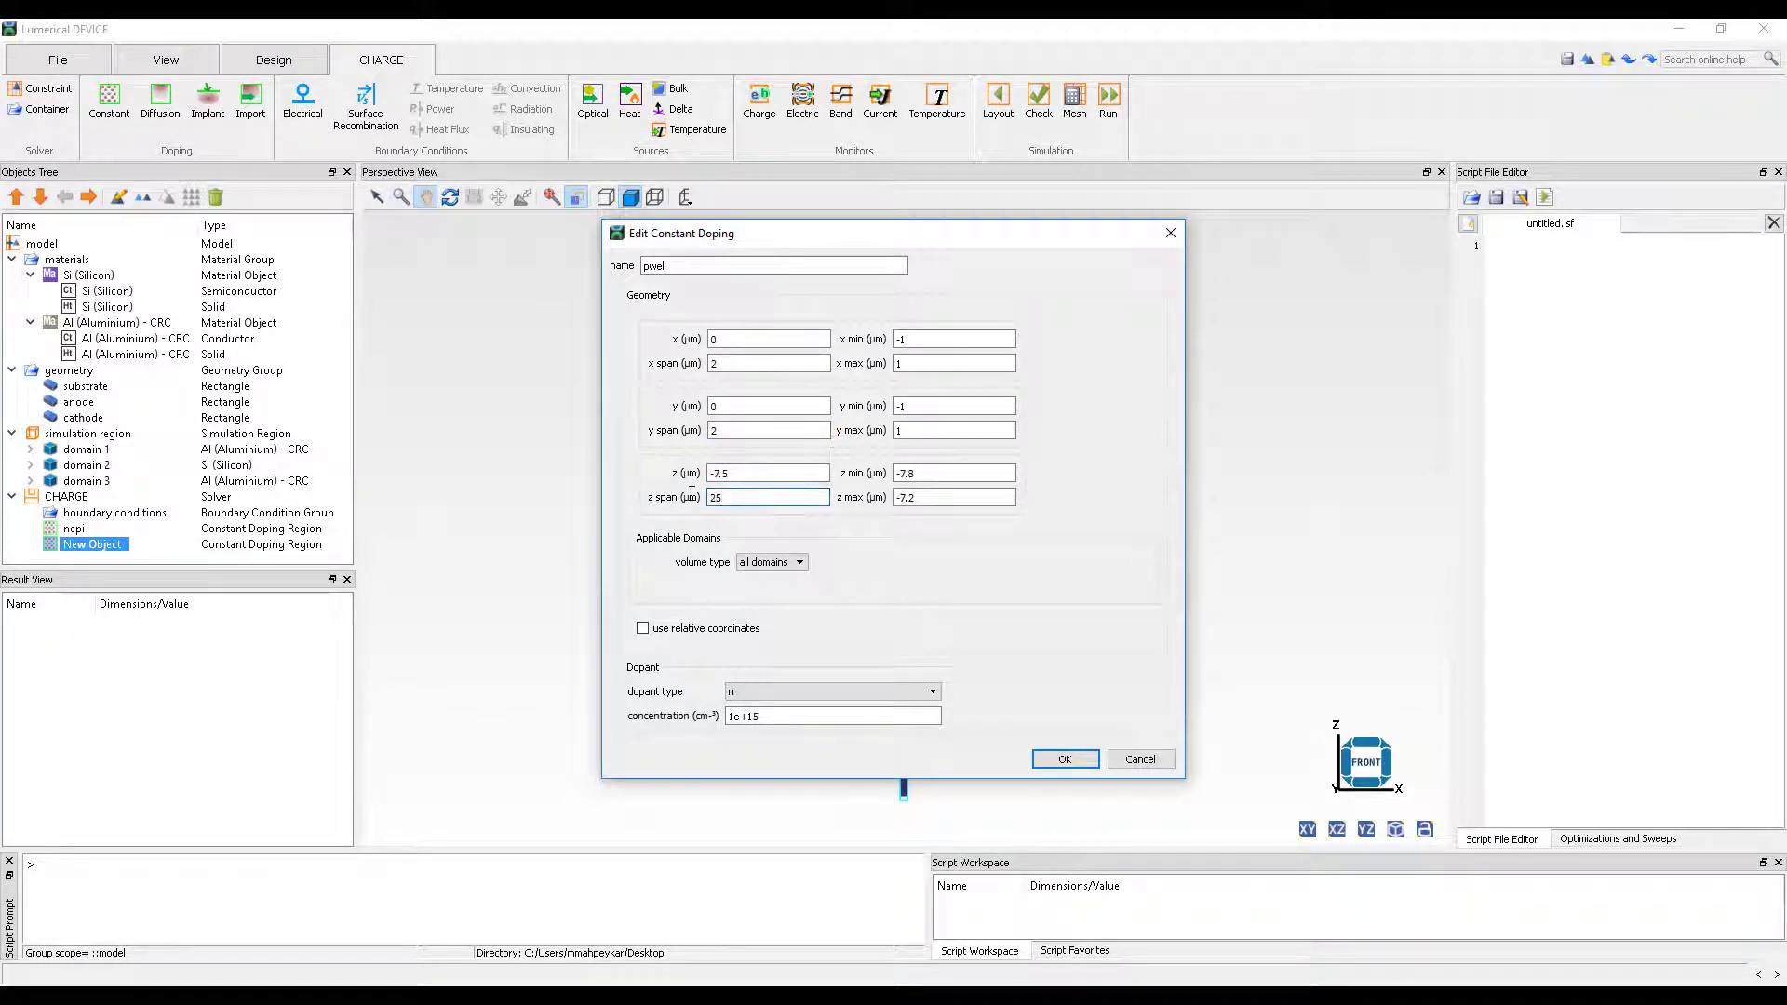
# Make pwell p-type at 1e+17 cm⁻³ and confirm the settings.
pyautogui.click(776, 692)
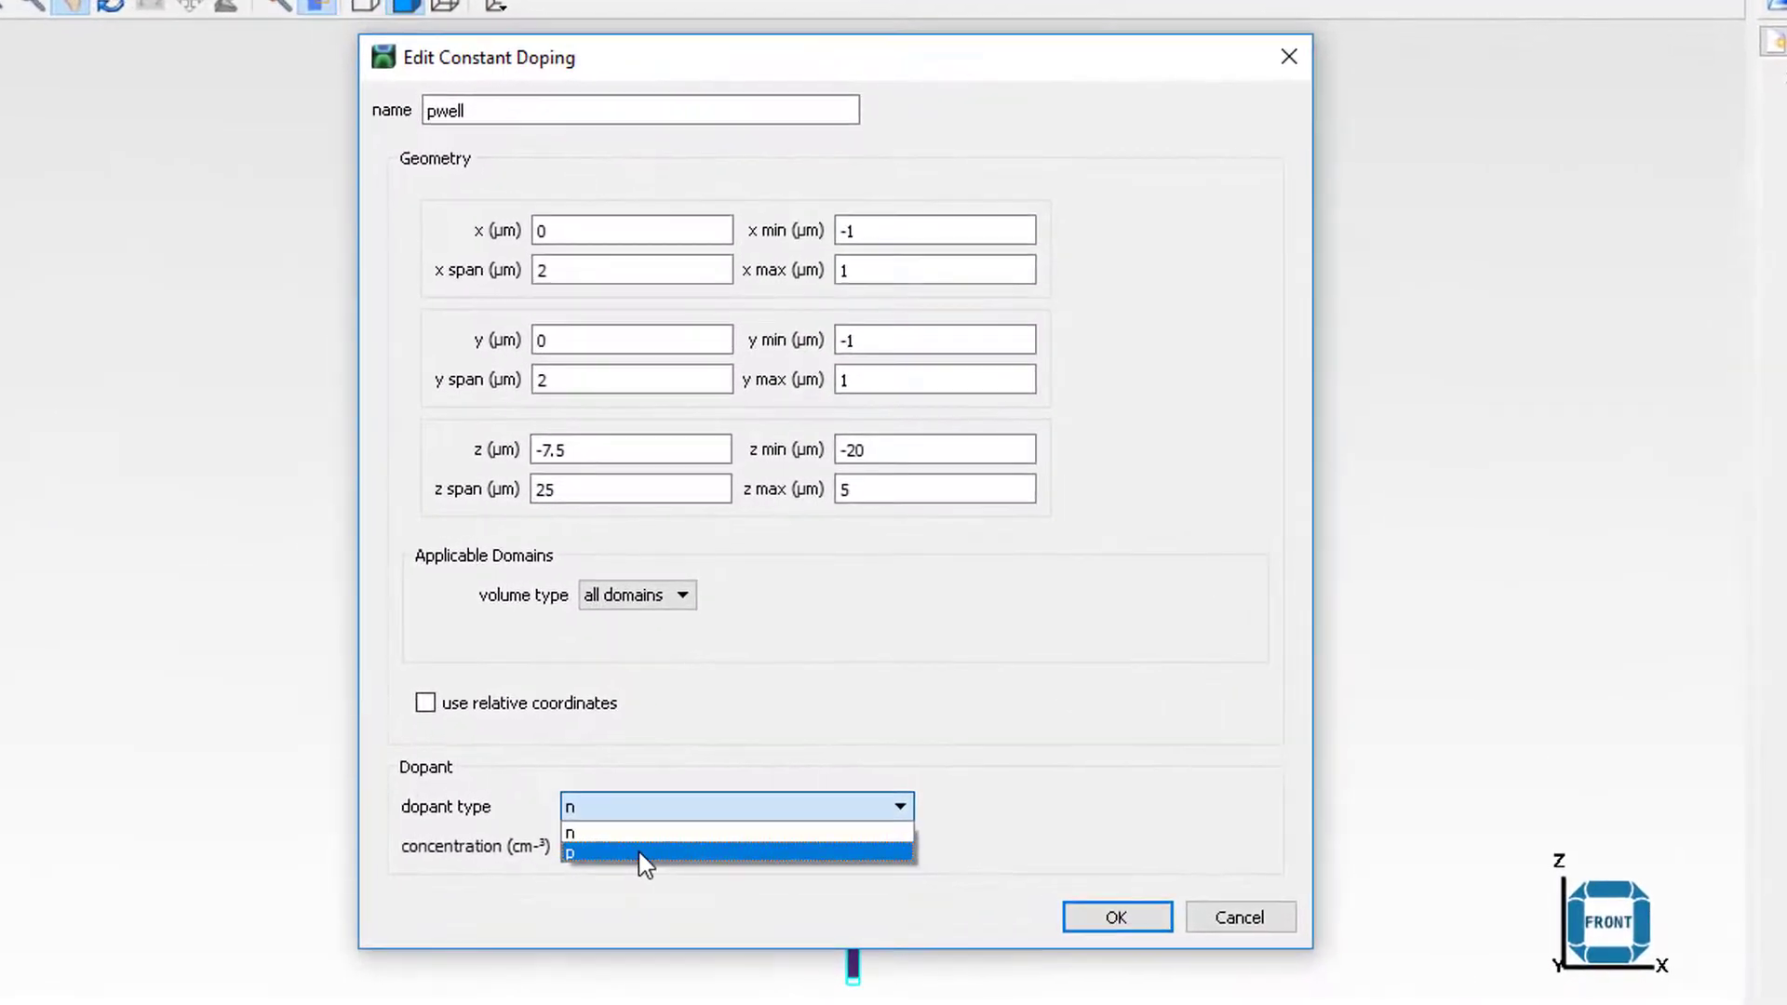
pyautogui.click(706, 785)
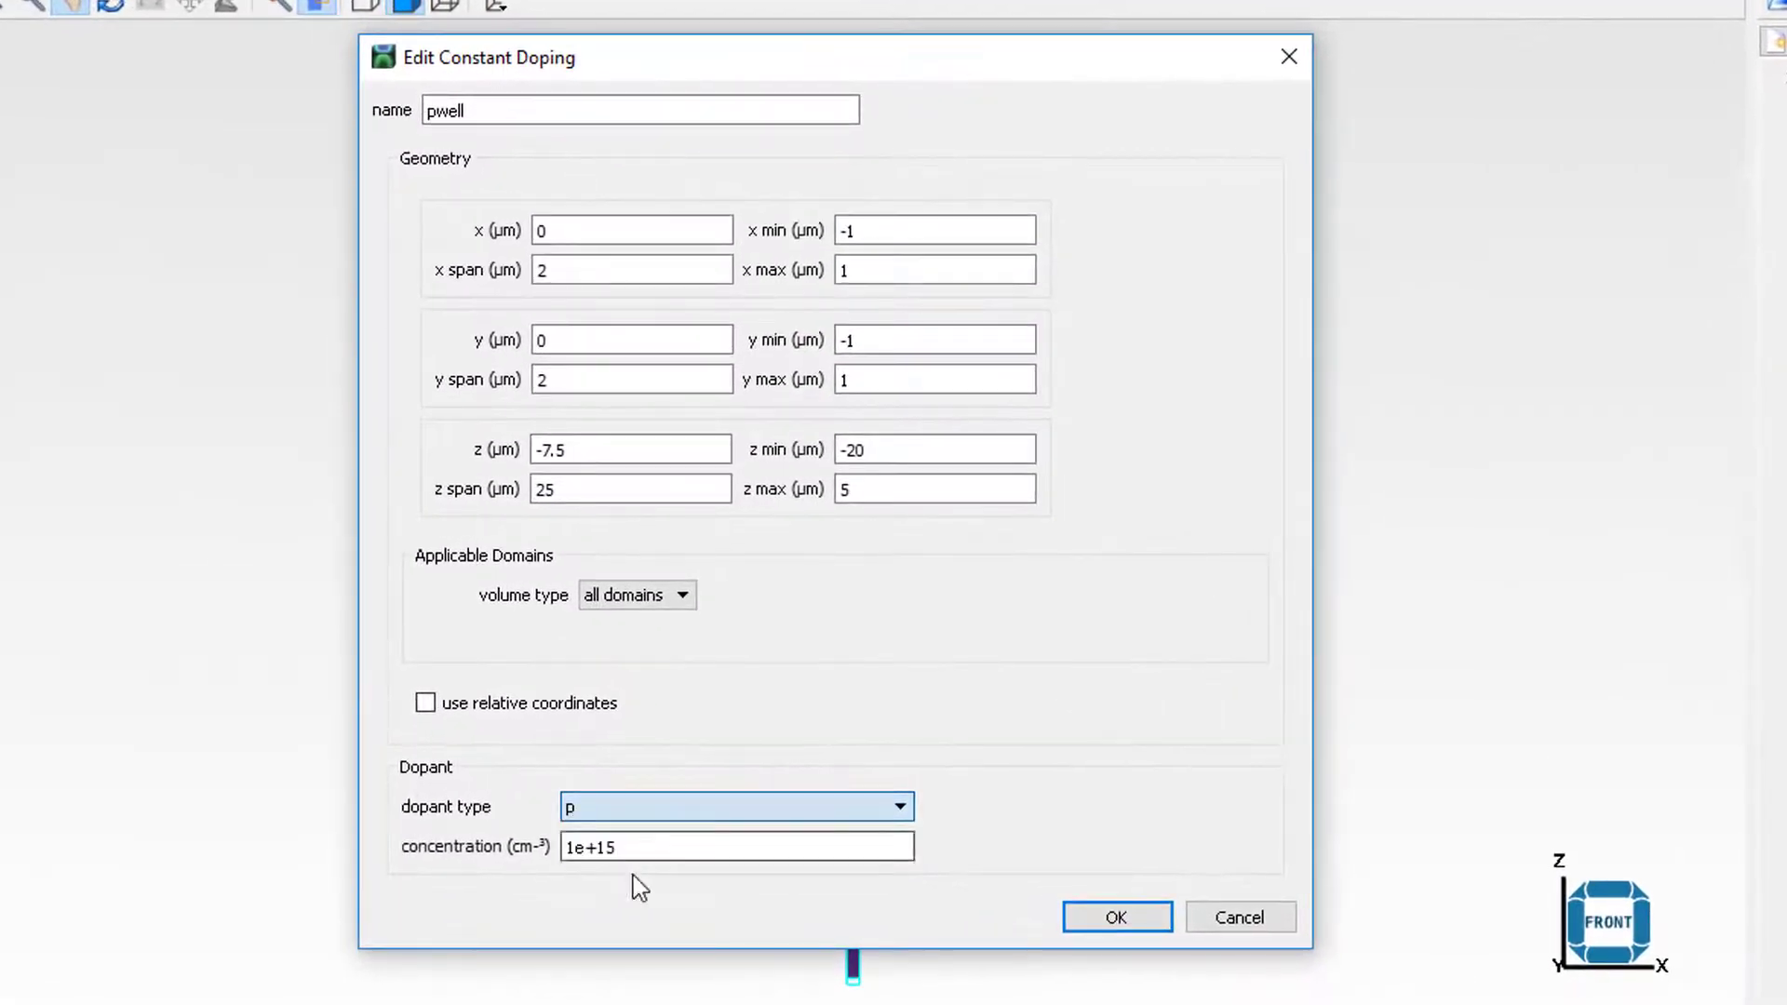
pyautogui.moveTo(692, 784); pyautogui.dragTo(684, 792)
pyautogui.write('5')
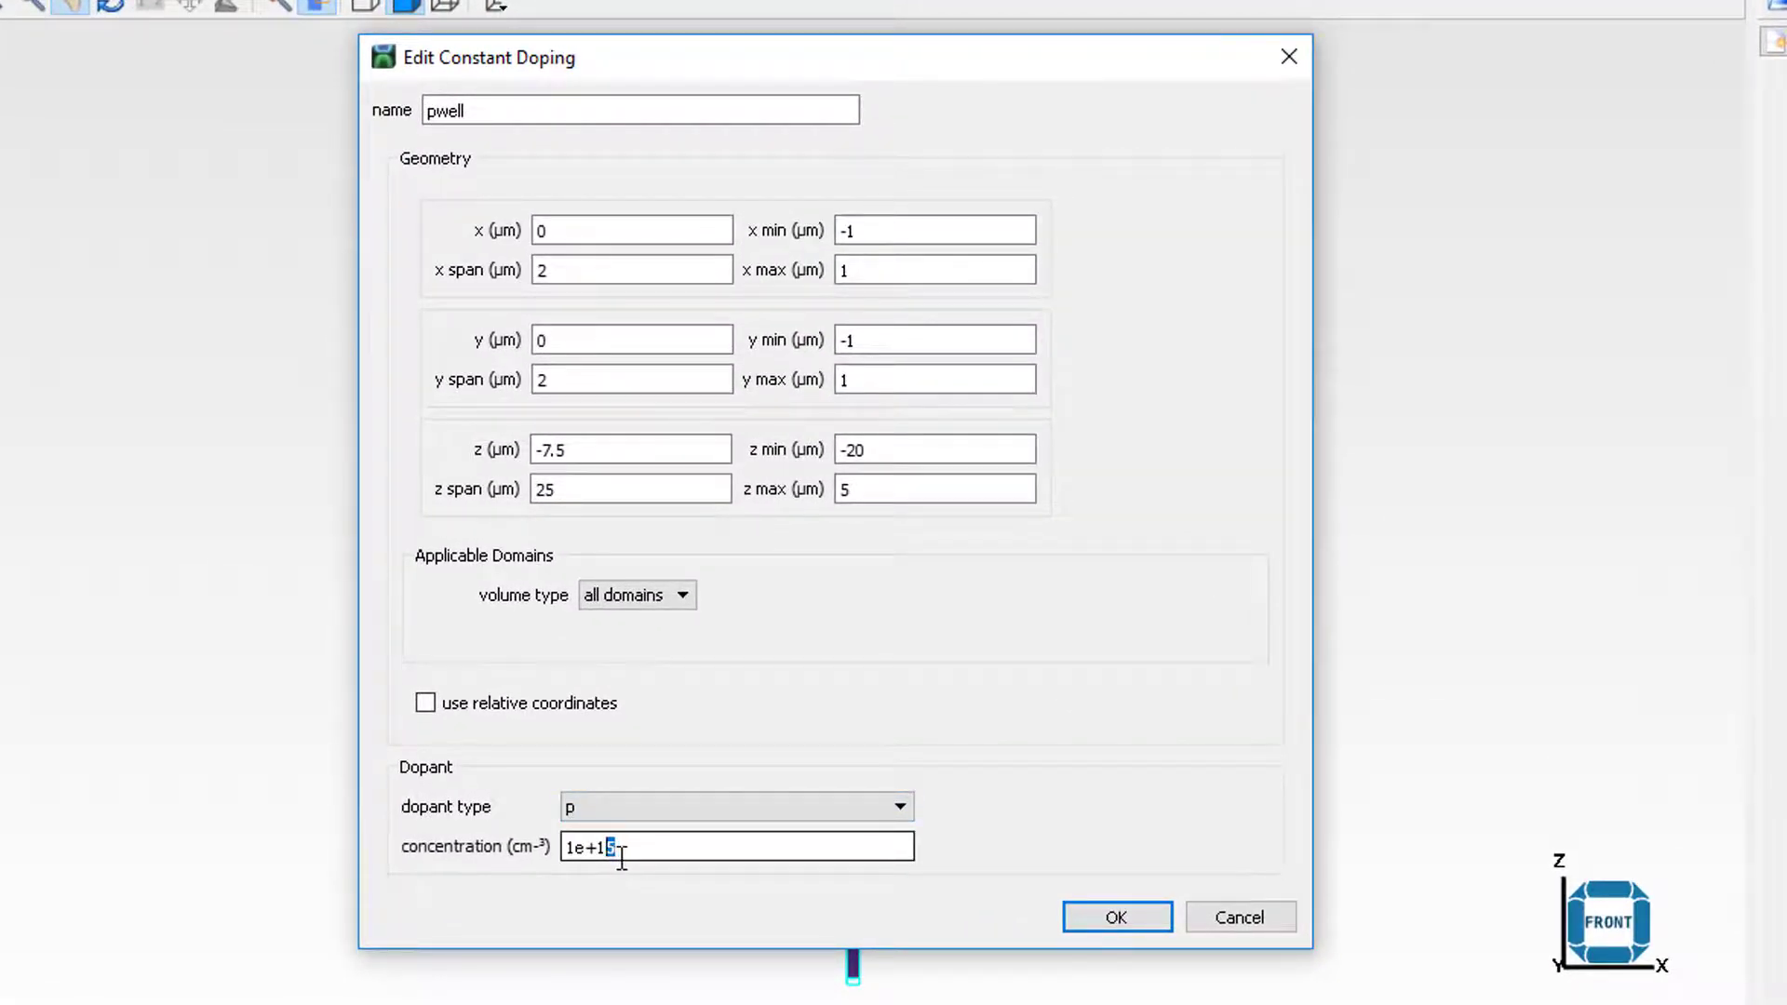
pyautogui.write('7')
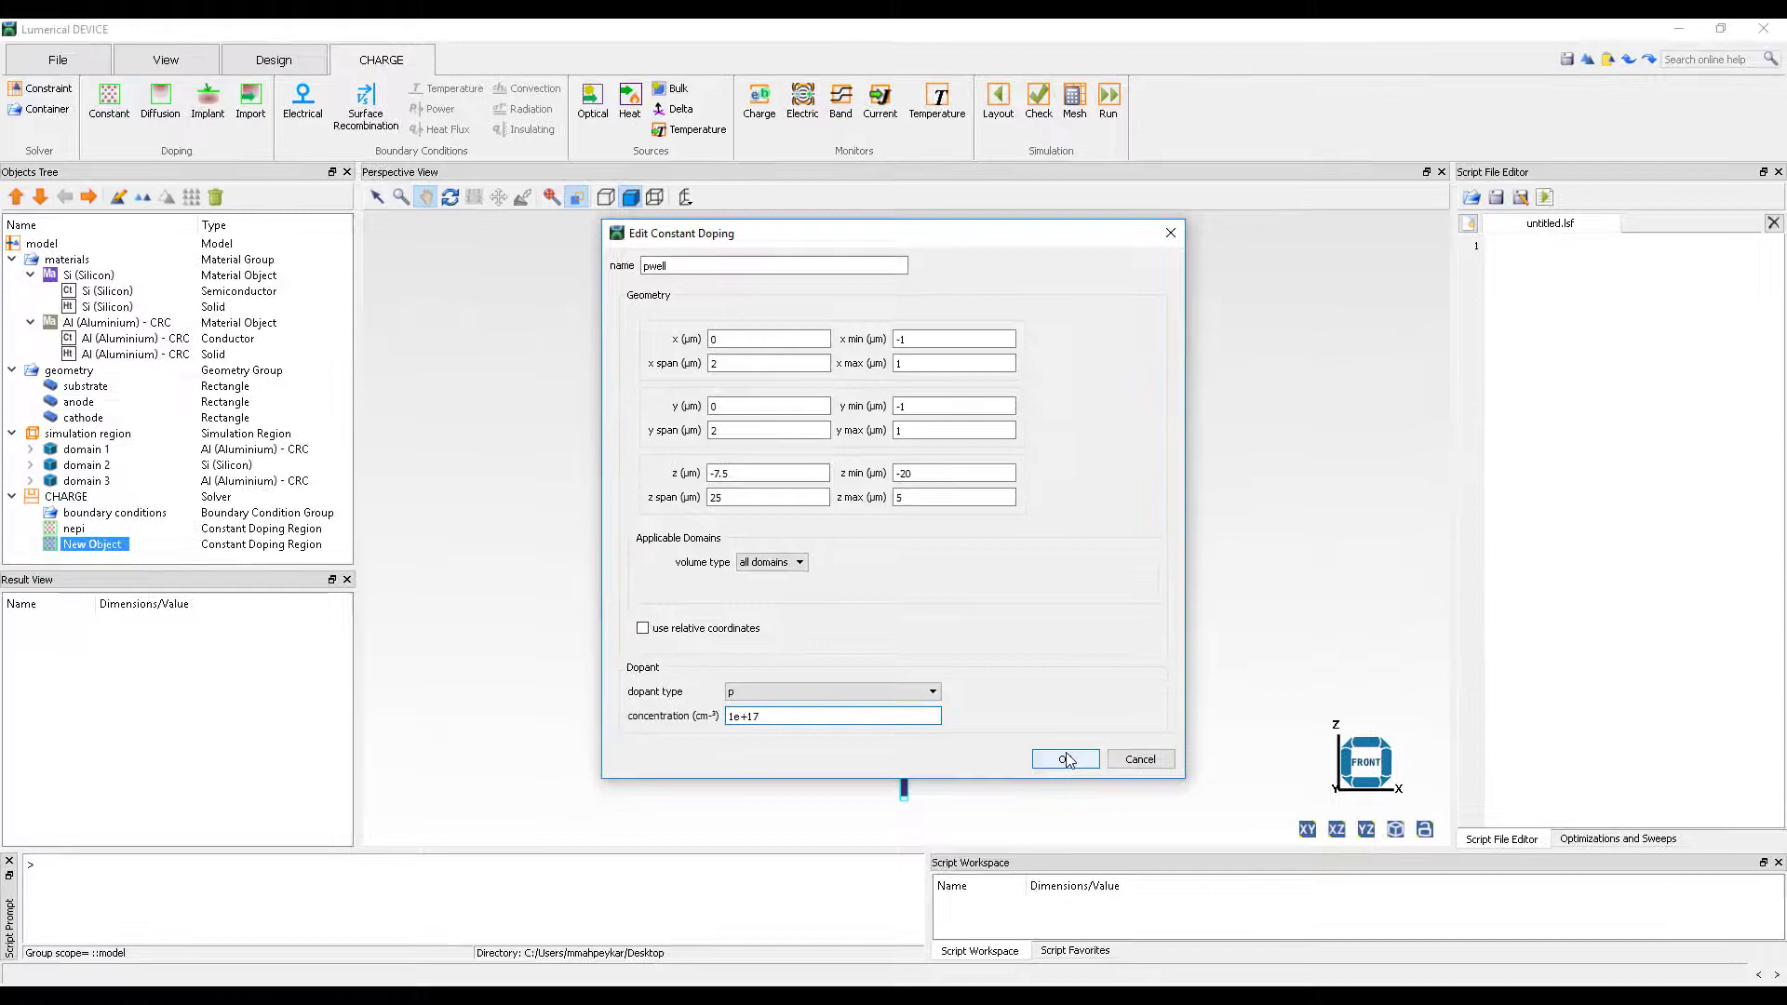
pyautogui.click(1065, 759)
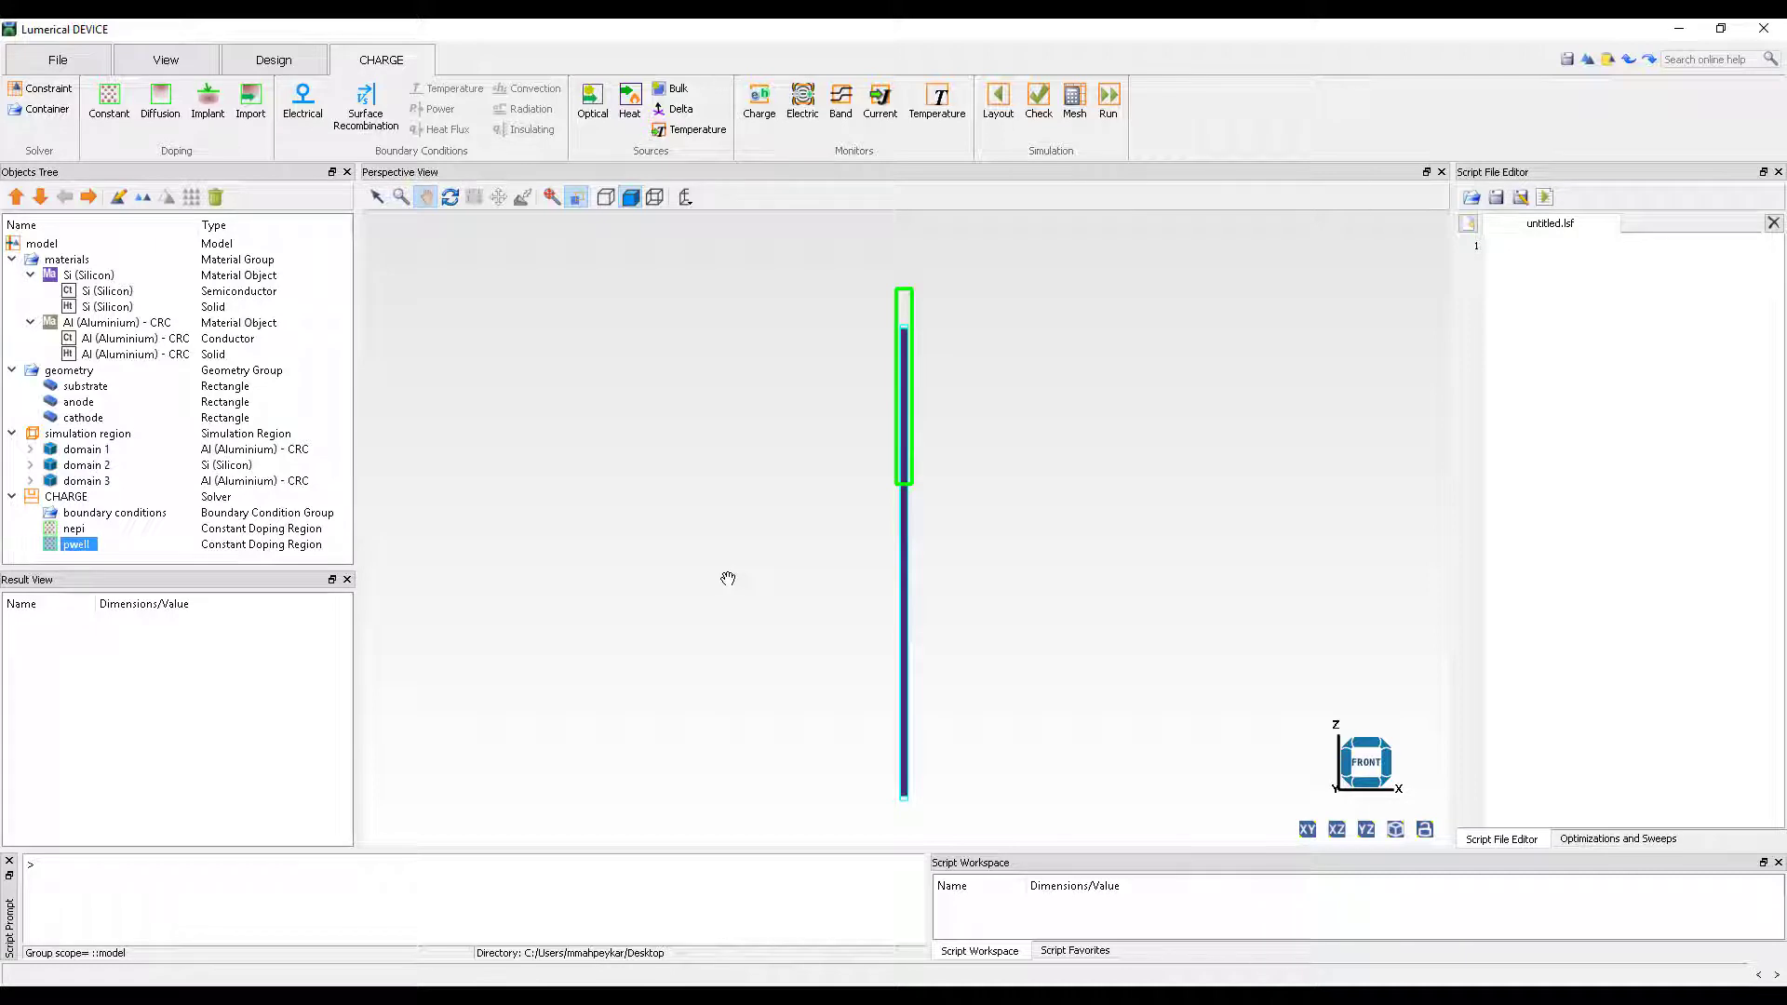
# Add a linear-z band structure monitor centred at z = -30 with an 80 µm z span.
pyautogui.click(842, 103)
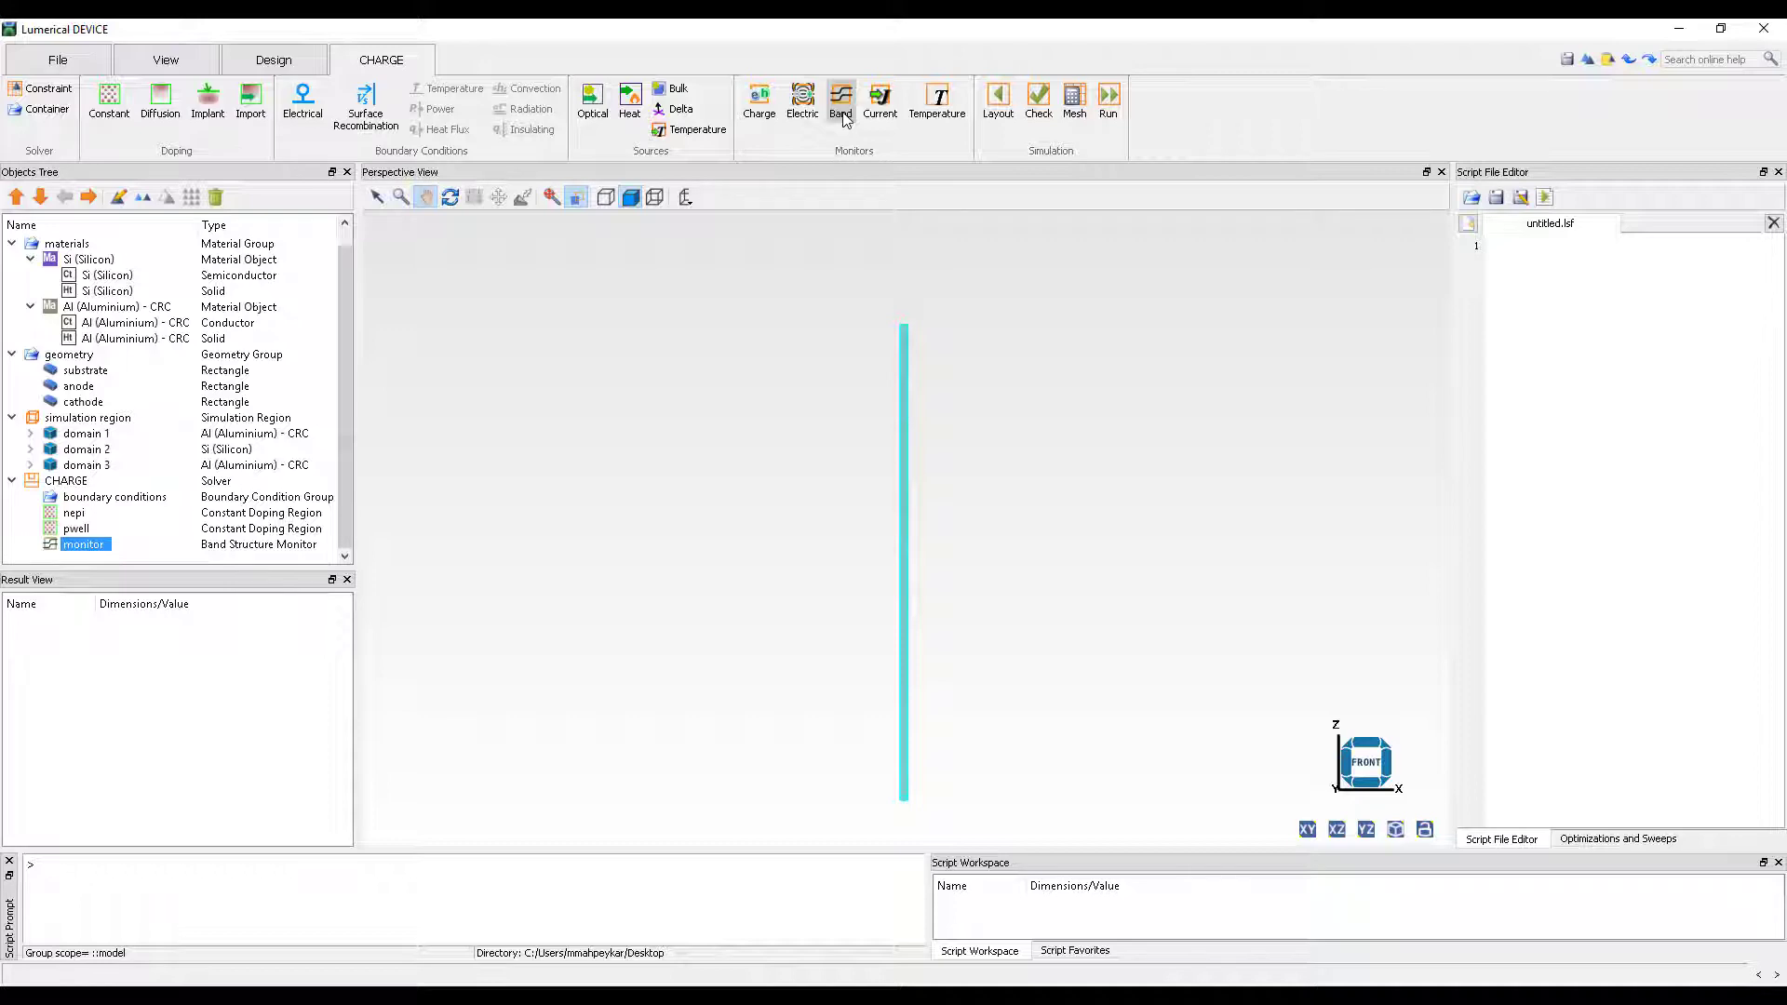
pyautogui.click(118, 196)
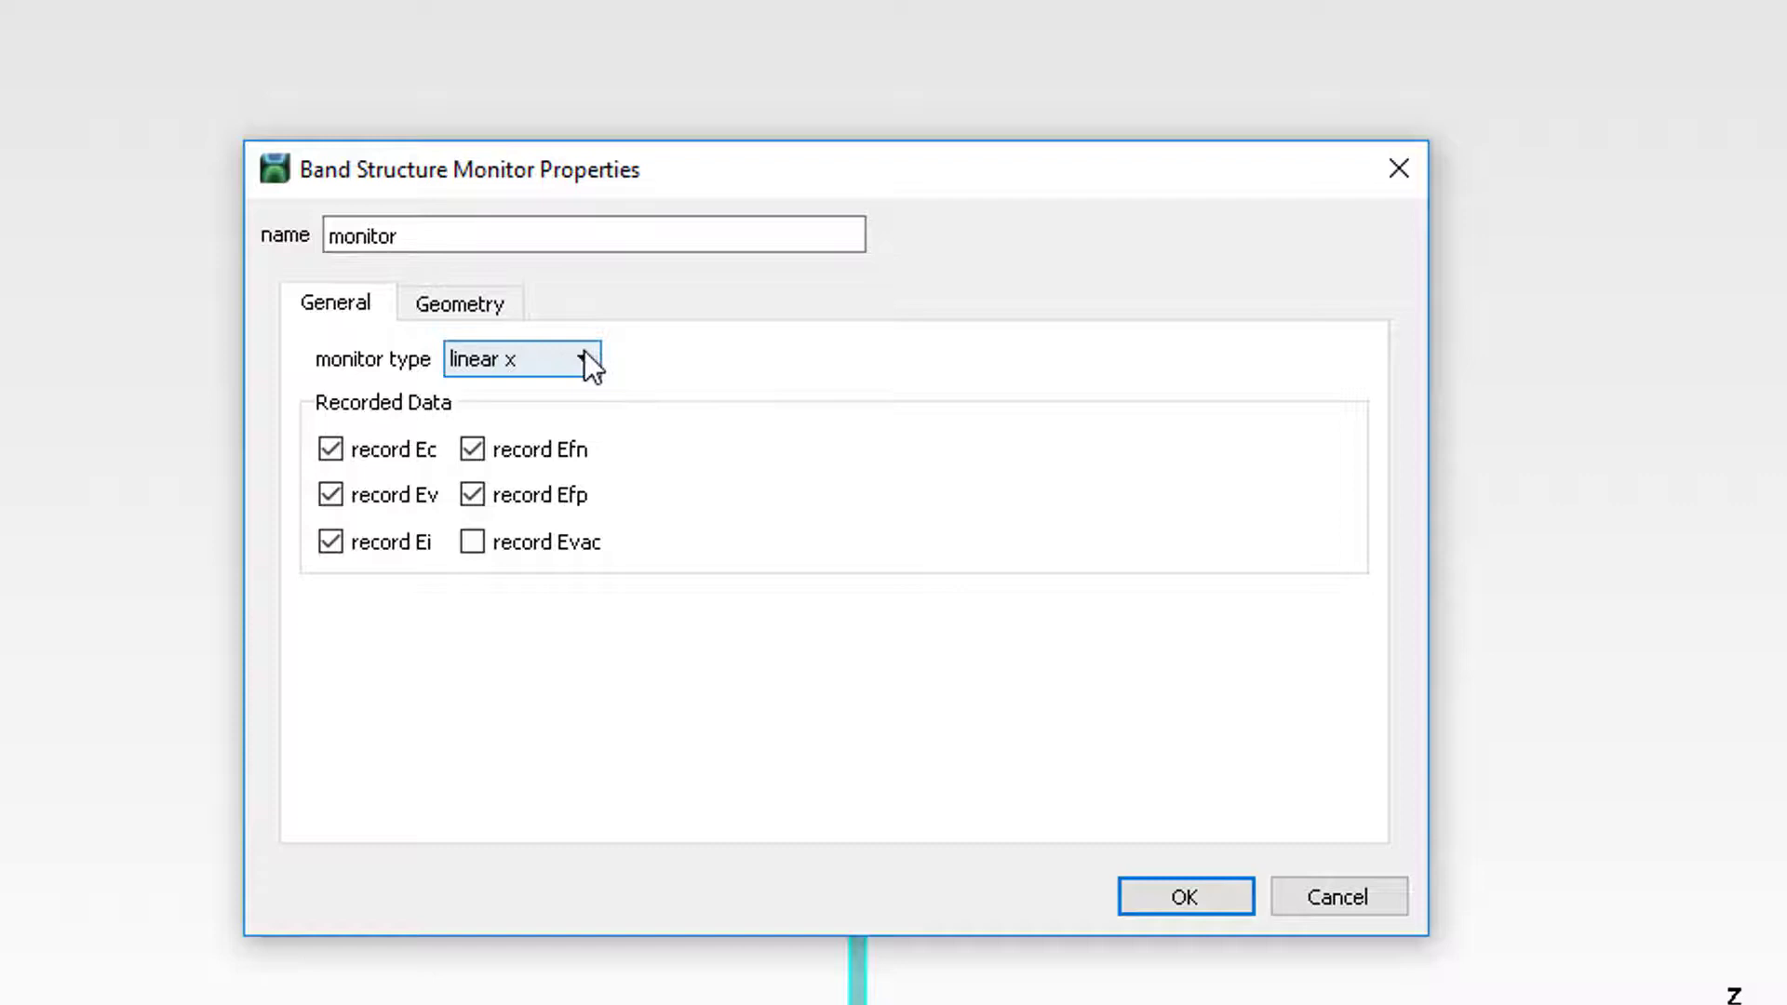
pyautogui.click(590, 363)
pyautogui.click(517, 464)
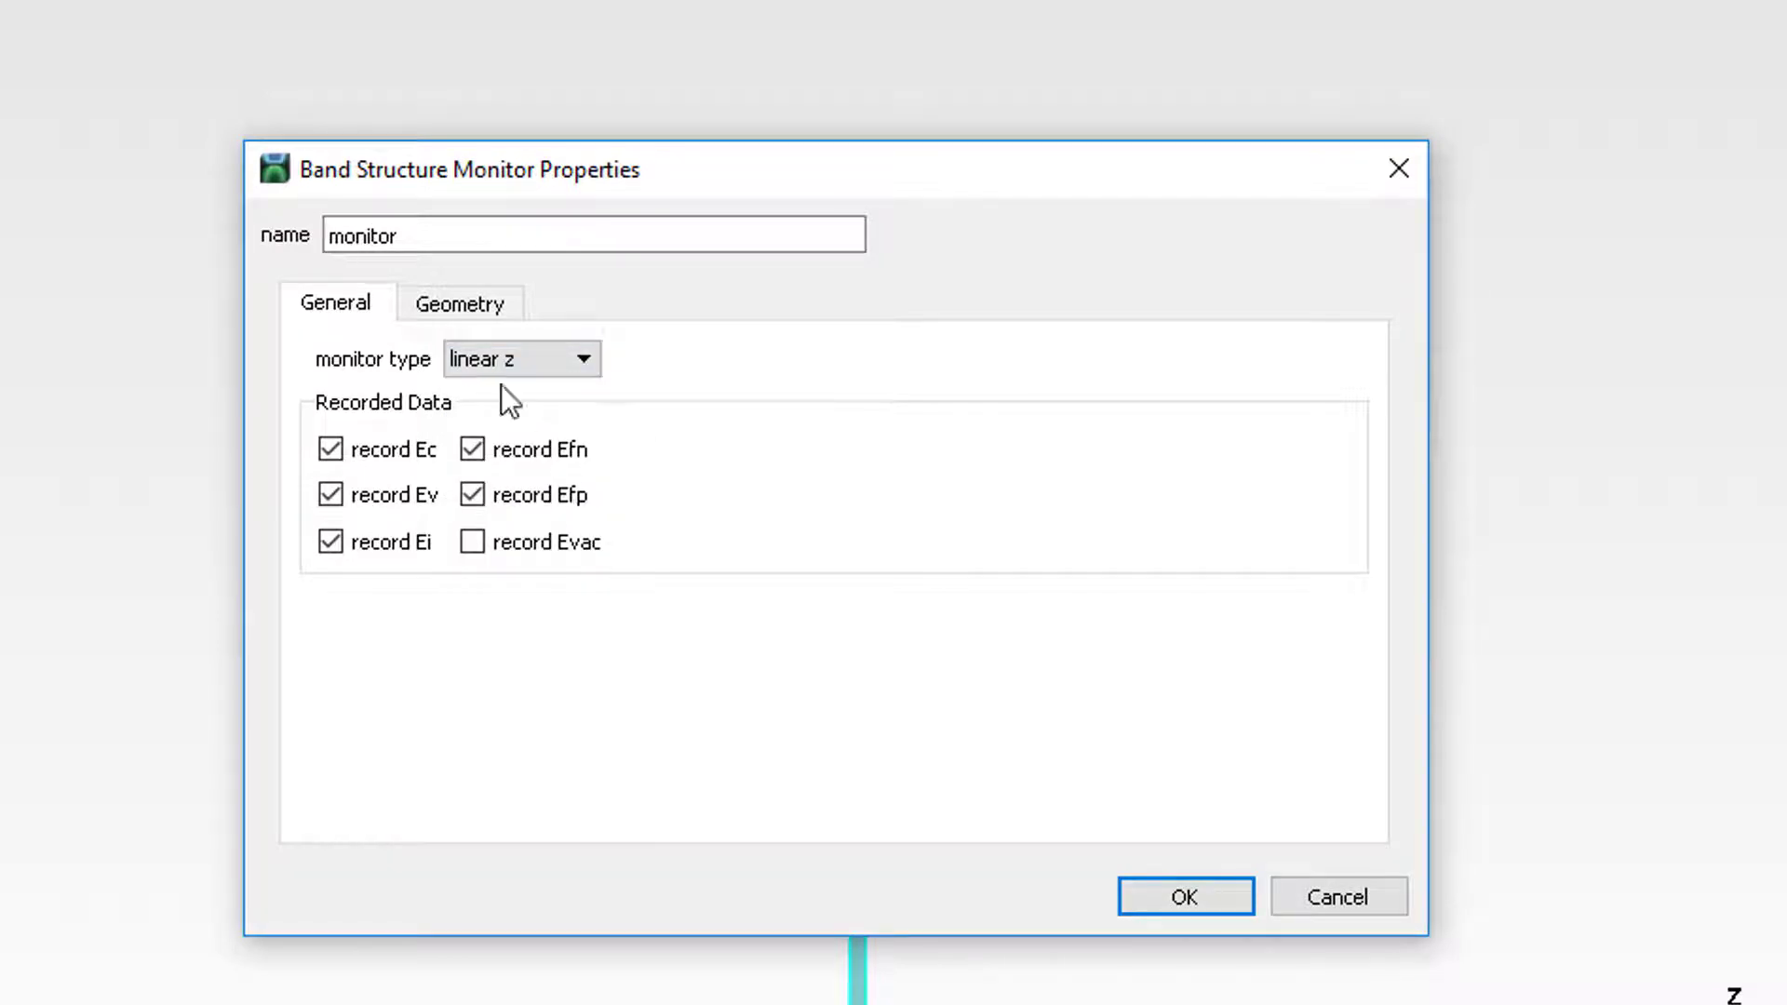
pyautogui.click(455, 307)
pyautogui.moveTo(452, 648); pyautogui.dragTo(414, 636)
pyautogui.write('-30')
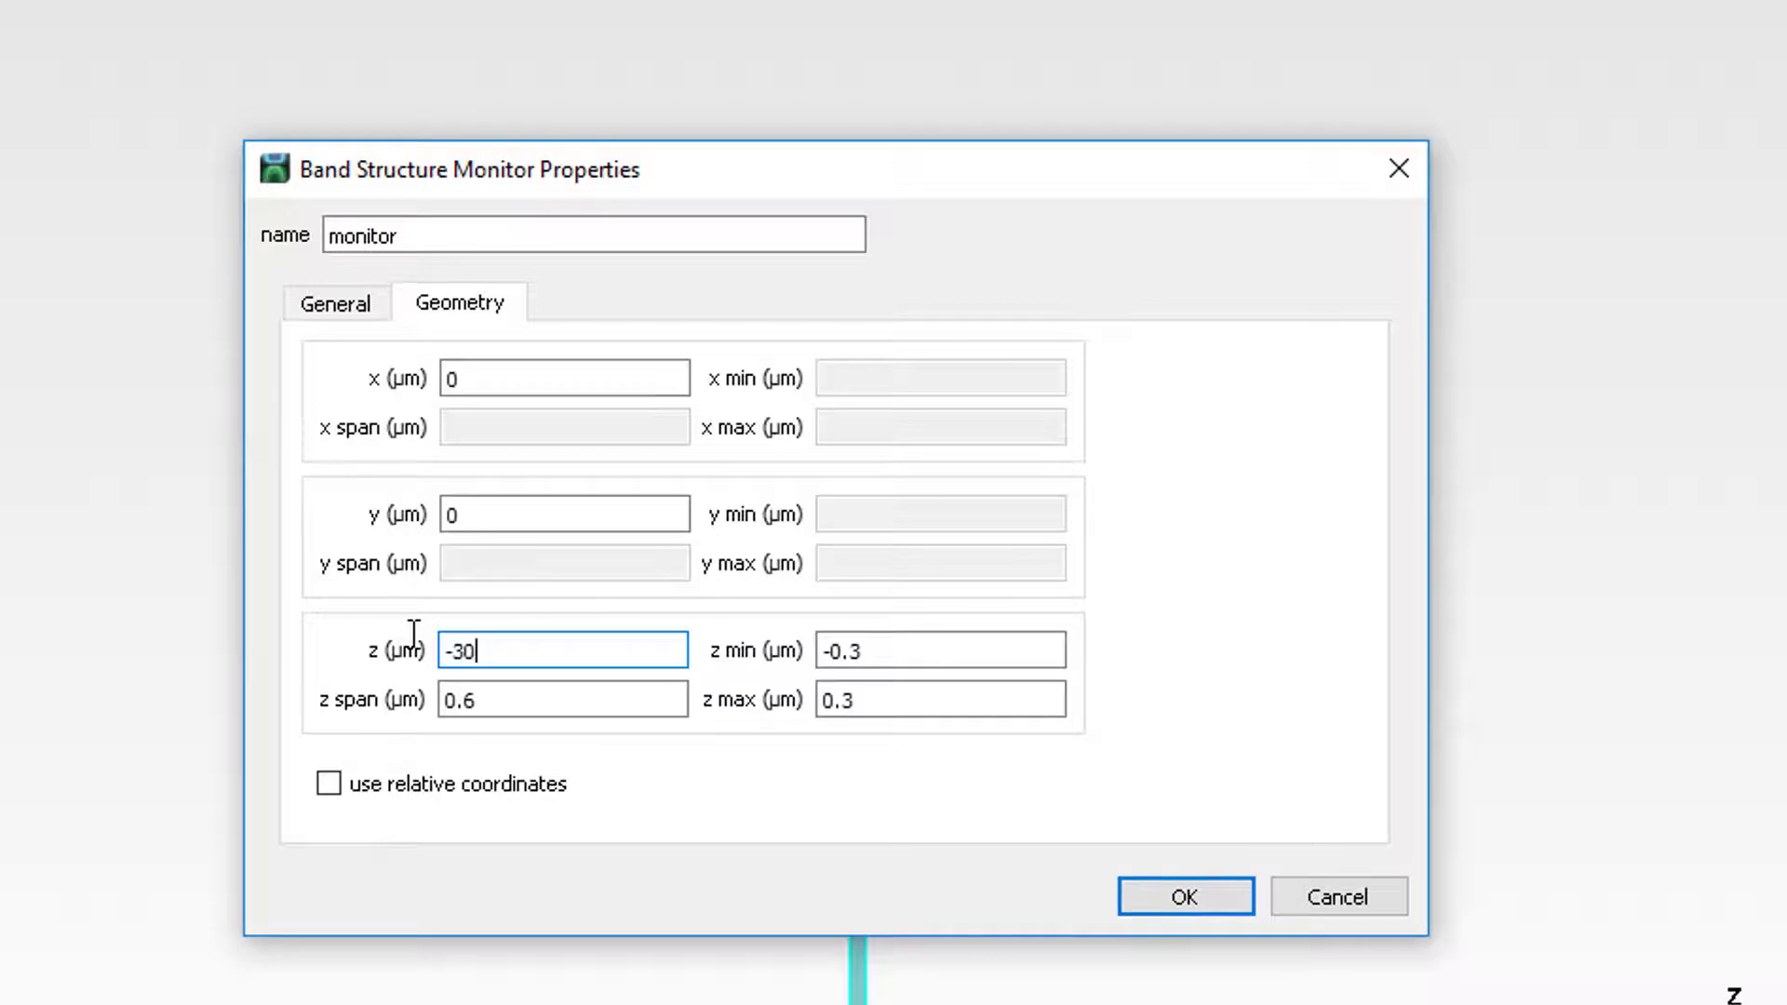
pyautogui.press('Tab')
pyautogui.write('80')
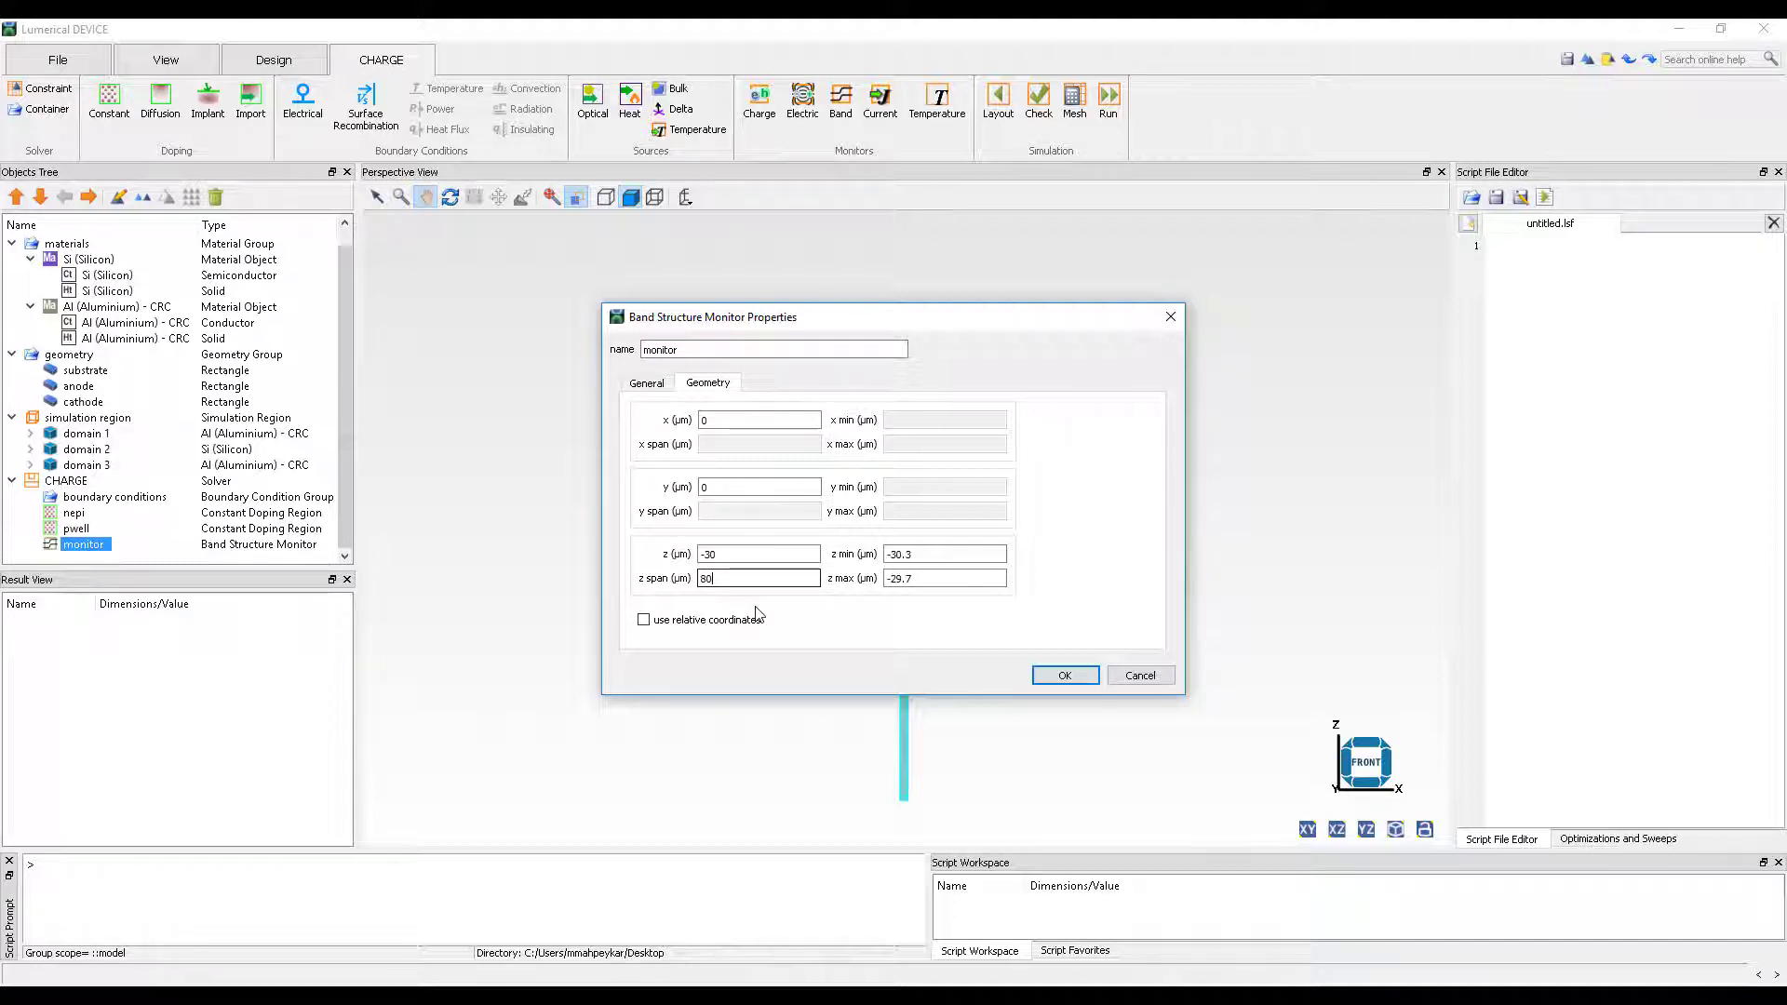
pyautogui.click(1066, 676)
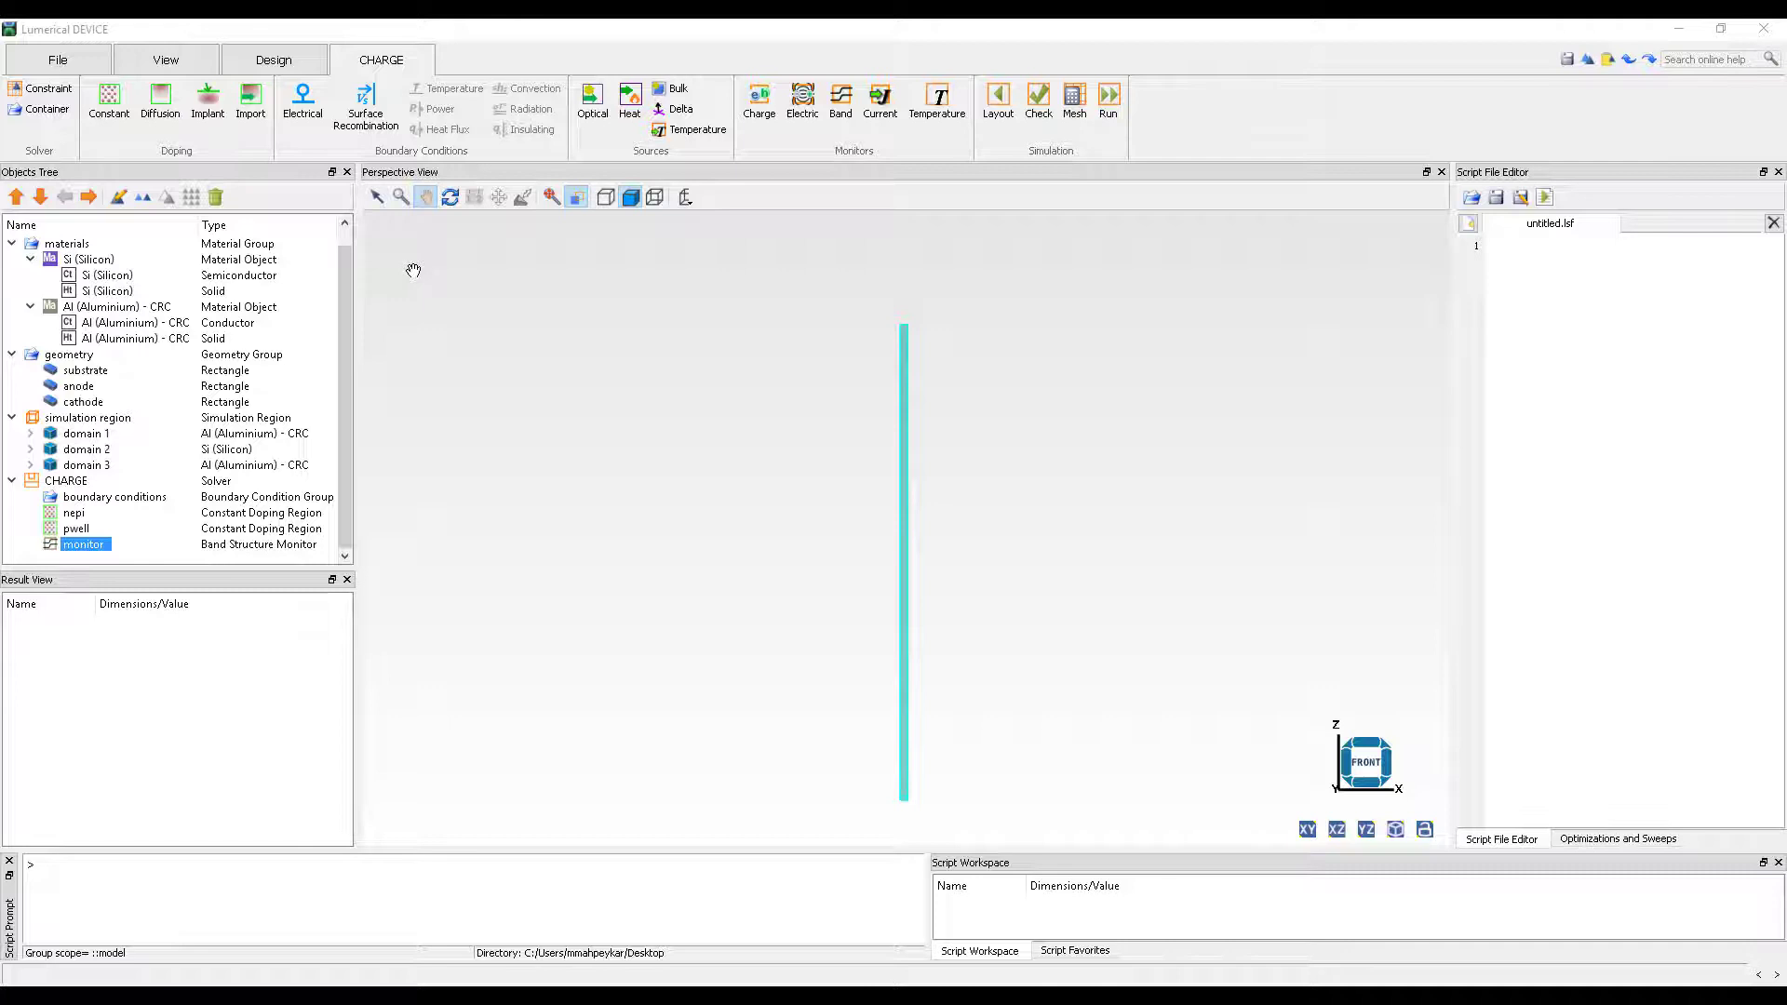
# Add an electrical boundary condition named anode sweeping over a range to 0.8 V in 17 points.
pyautogui.click(303, 116)
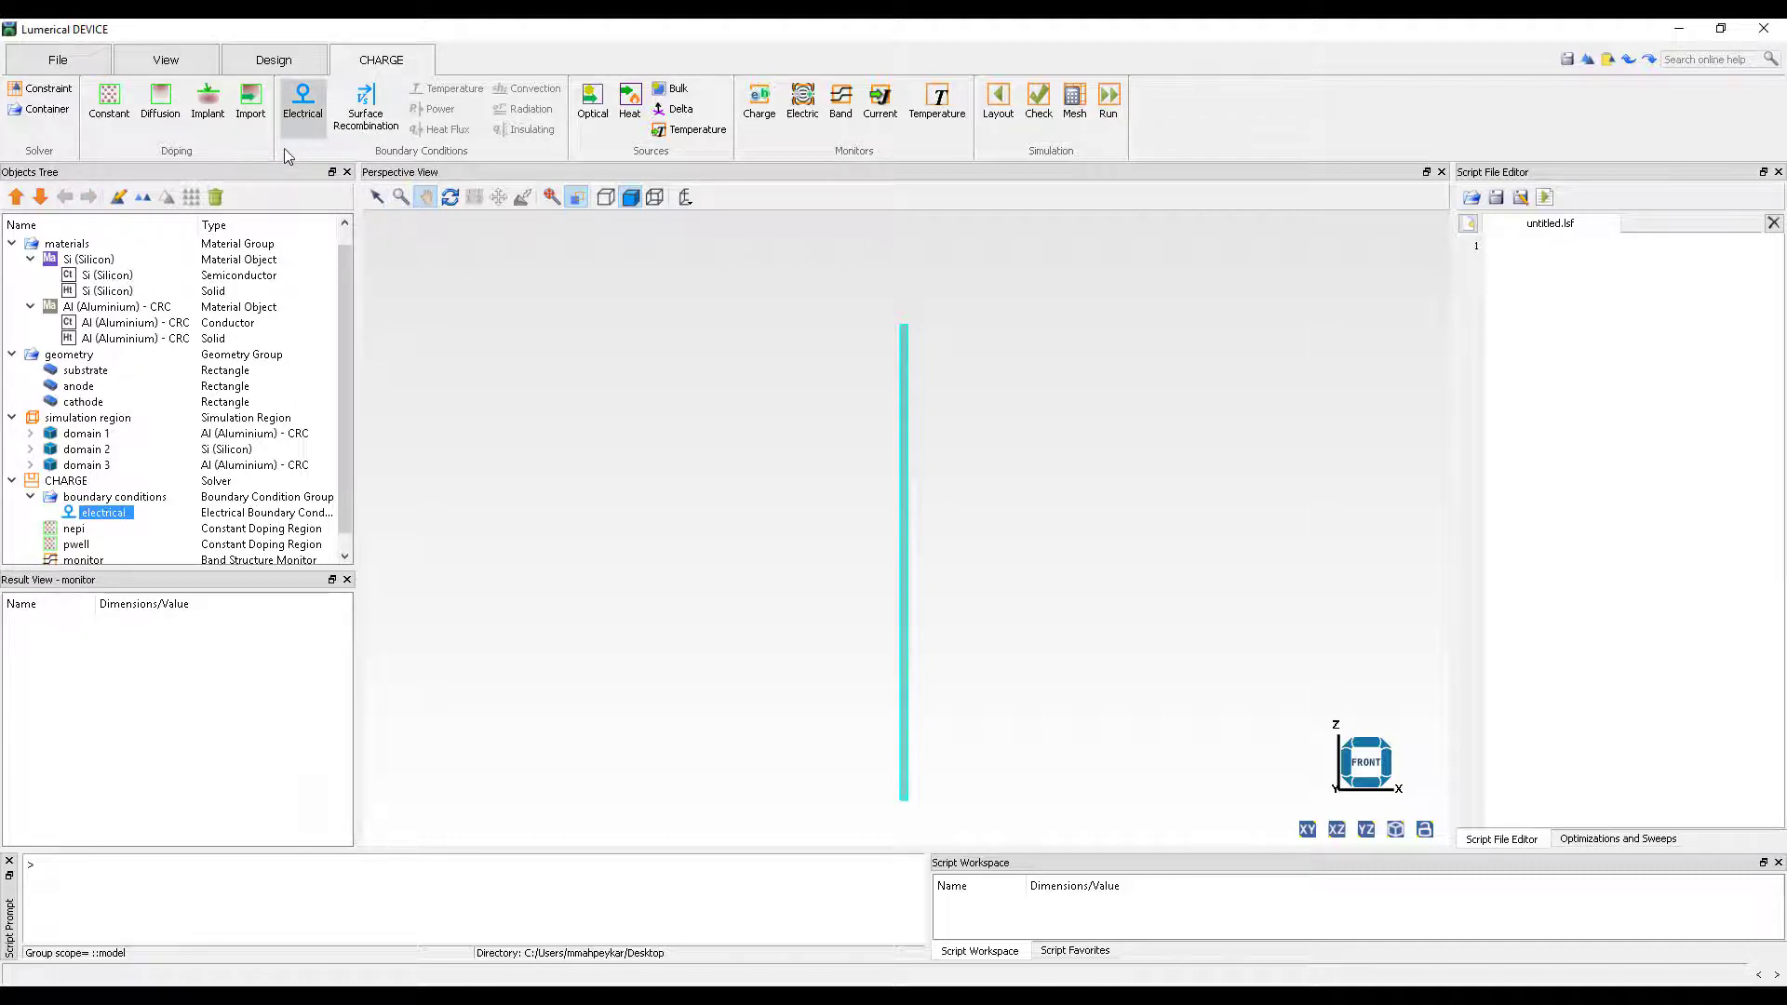
pyautogui.click(120, 199)
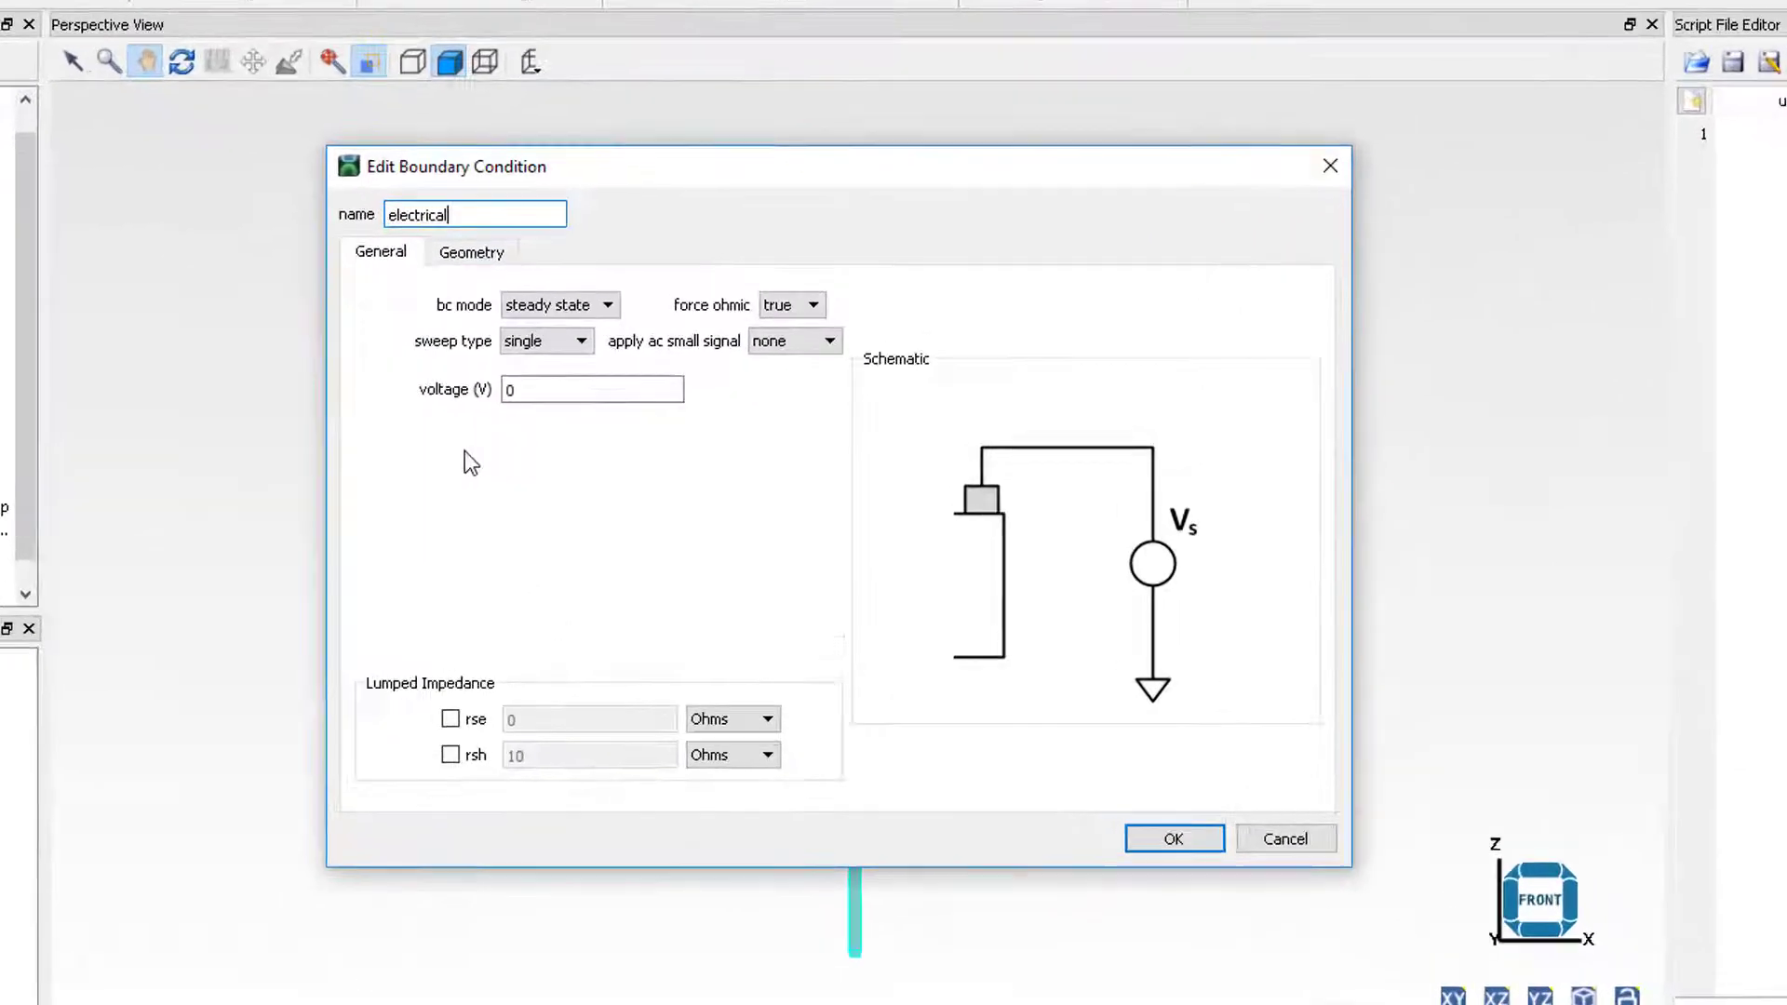
pyautogui.moveTo(469, 213); pyautogui.dragTo(367, 199)
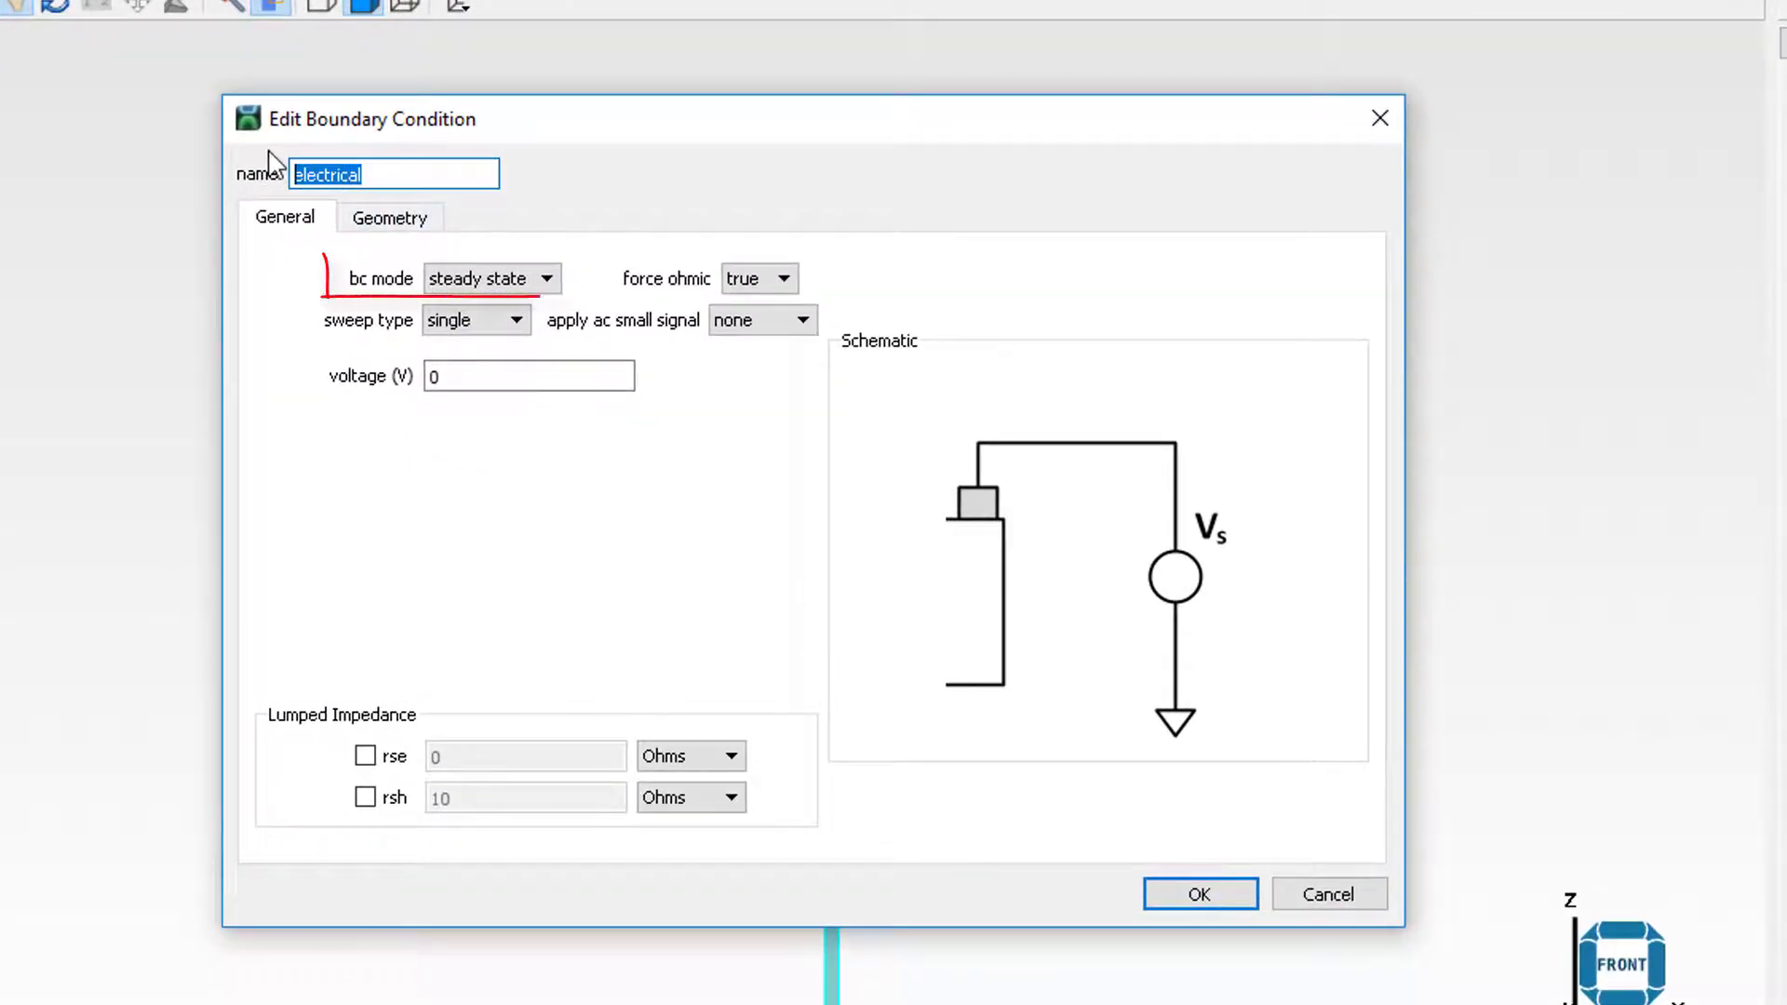
pyautogui.write('anode')
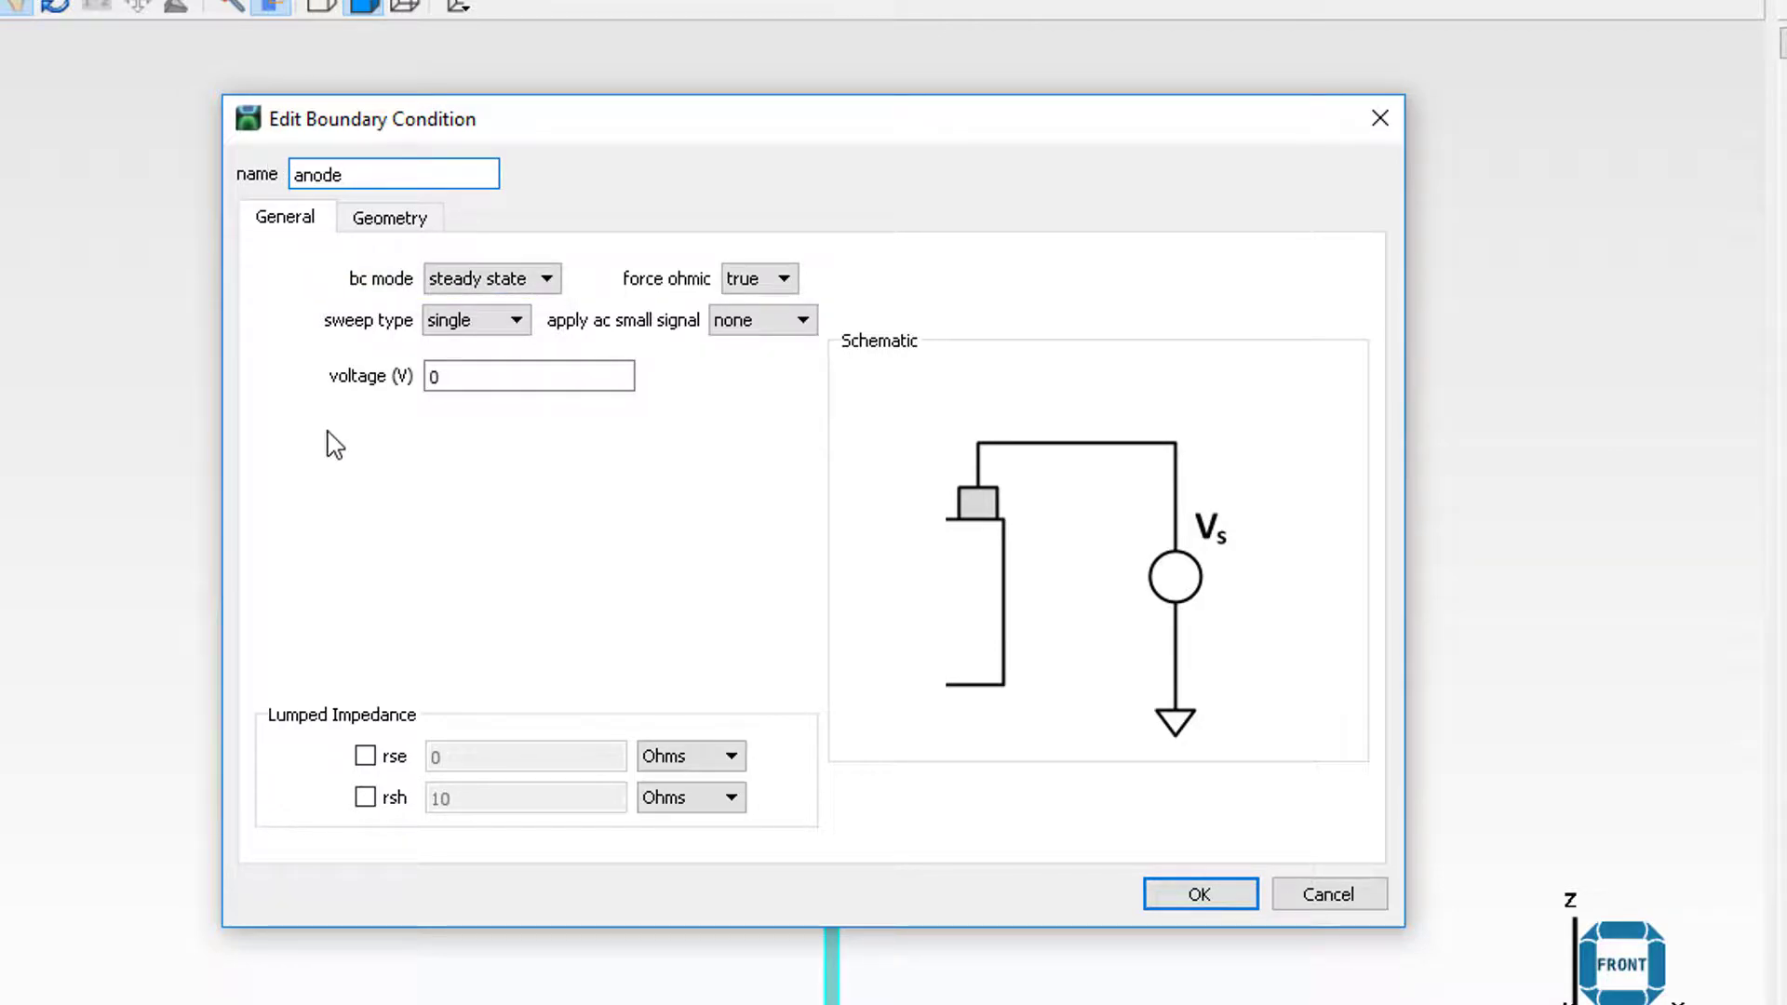
pyautogui.click(456, 323)
pyautogui.click(453, 365)
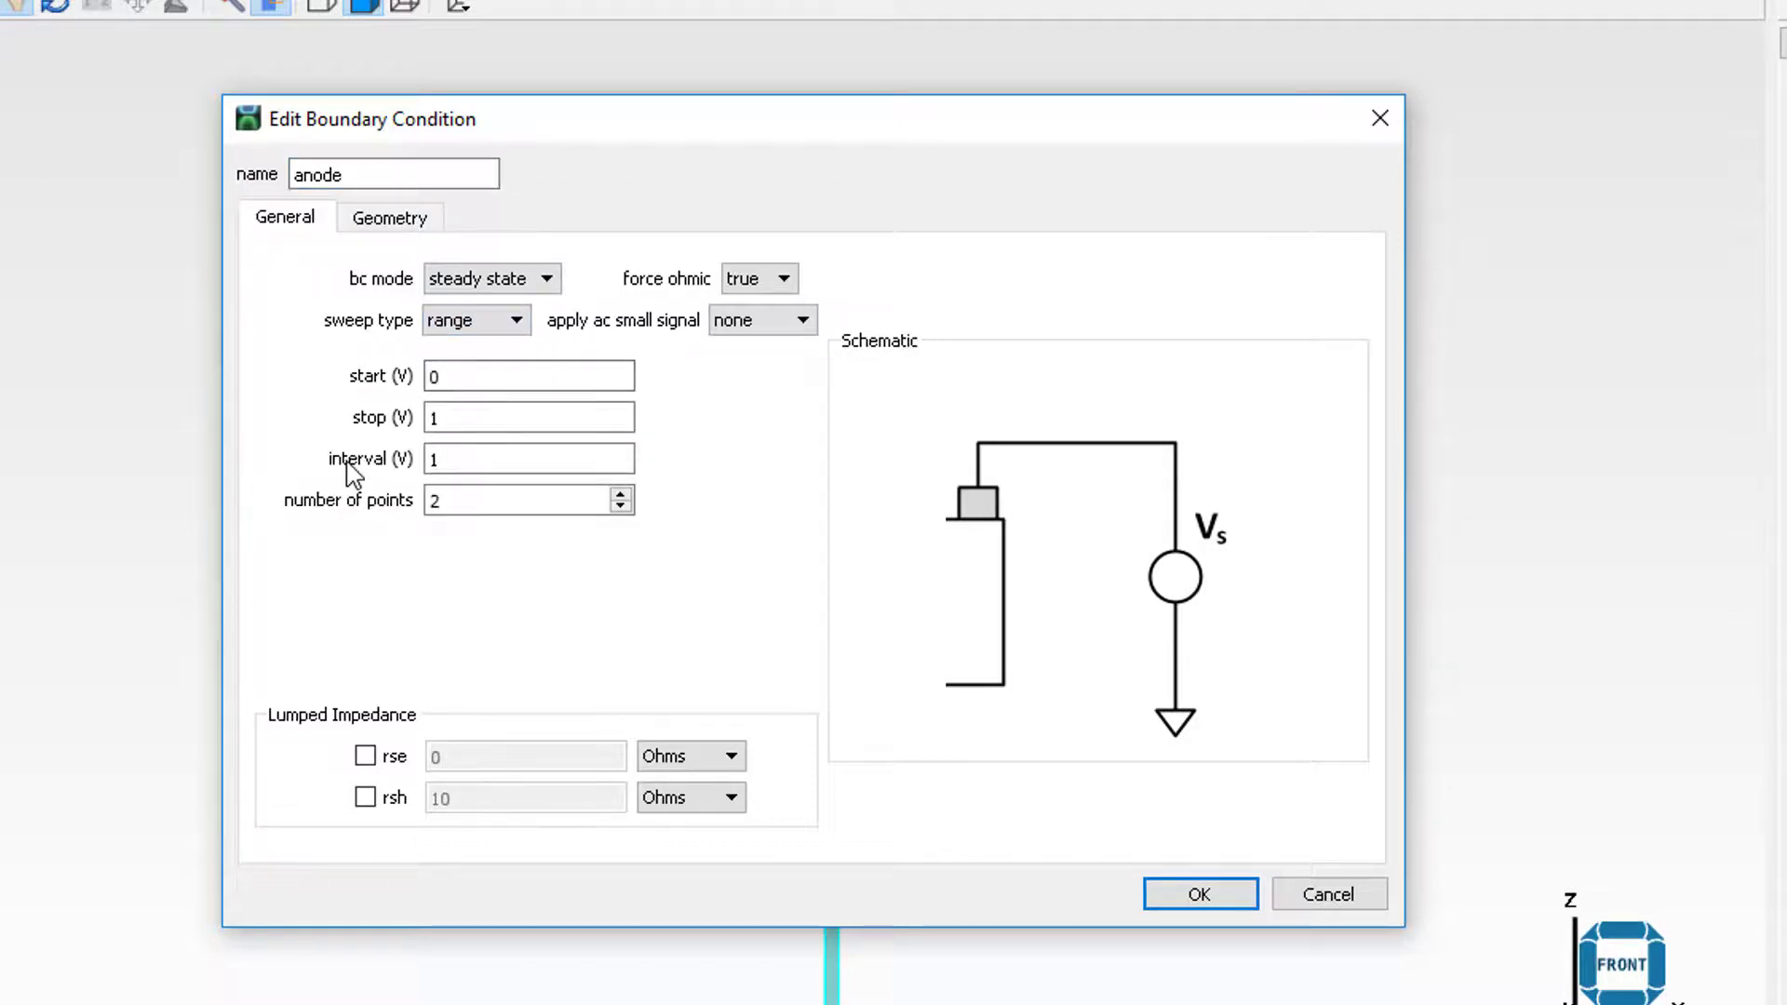
pyautogui.doubleClick(463, 417)
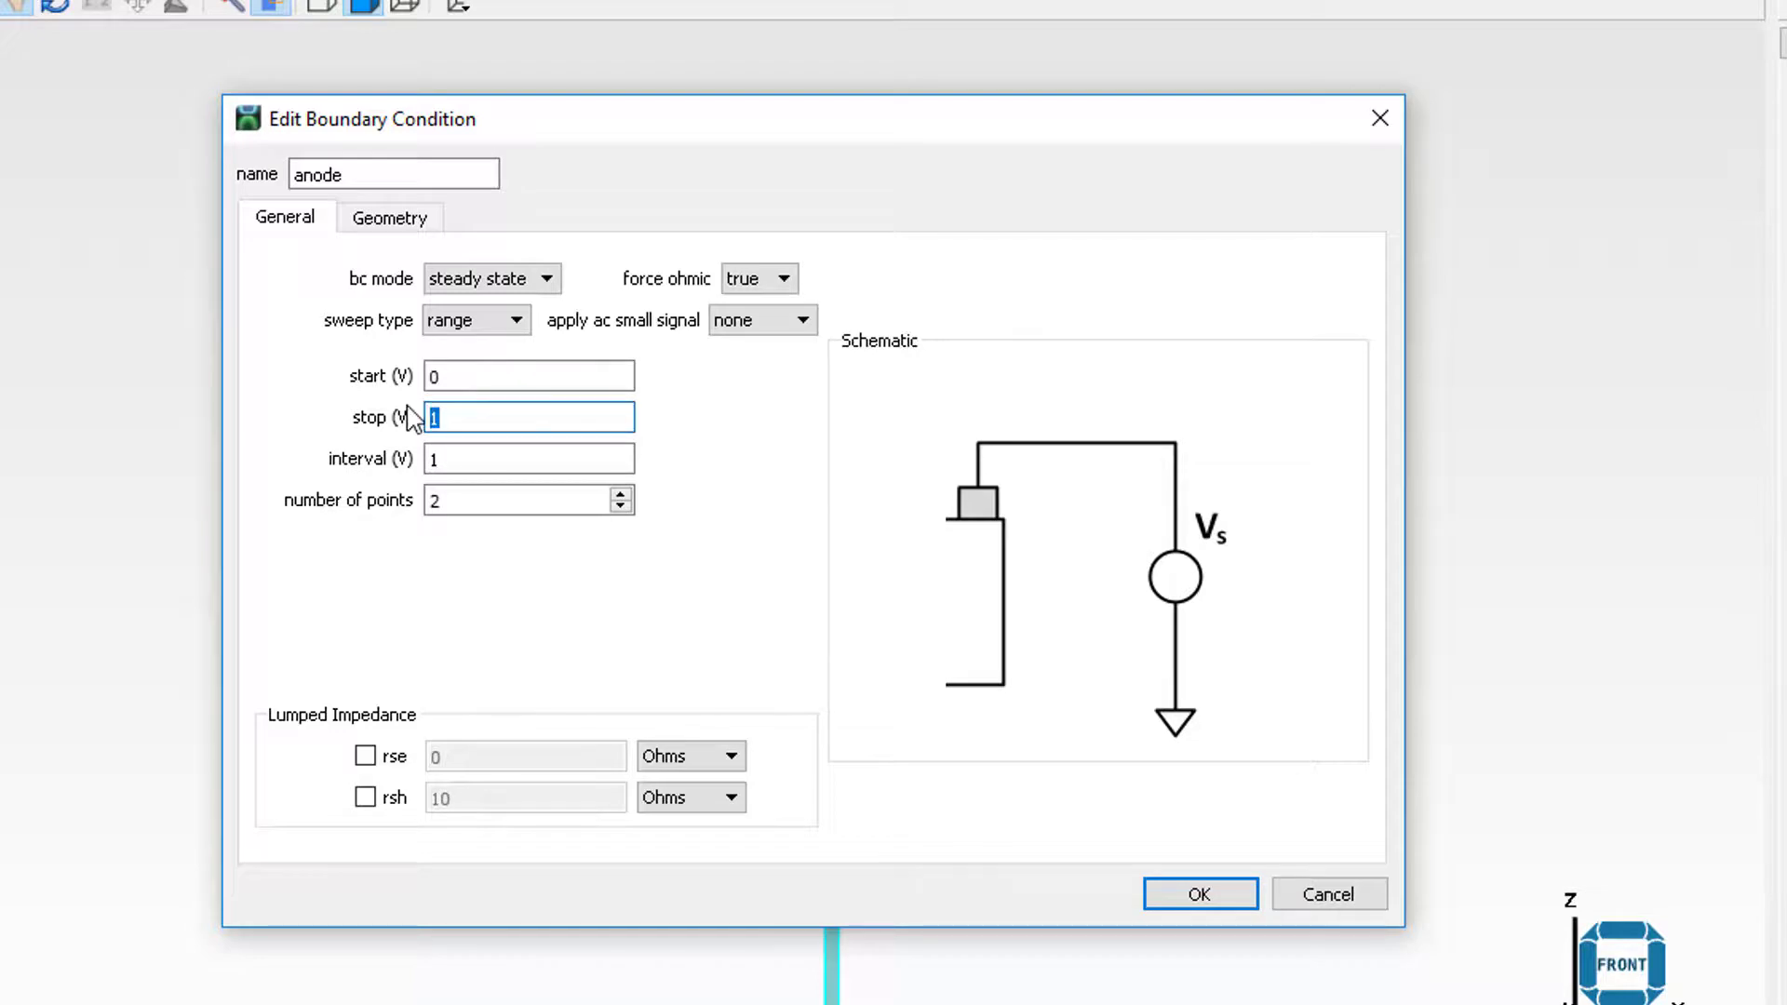
pyautogui.write('0.8')
pyautogui.doubleClick(451, 501)
pyautogui.write('17')
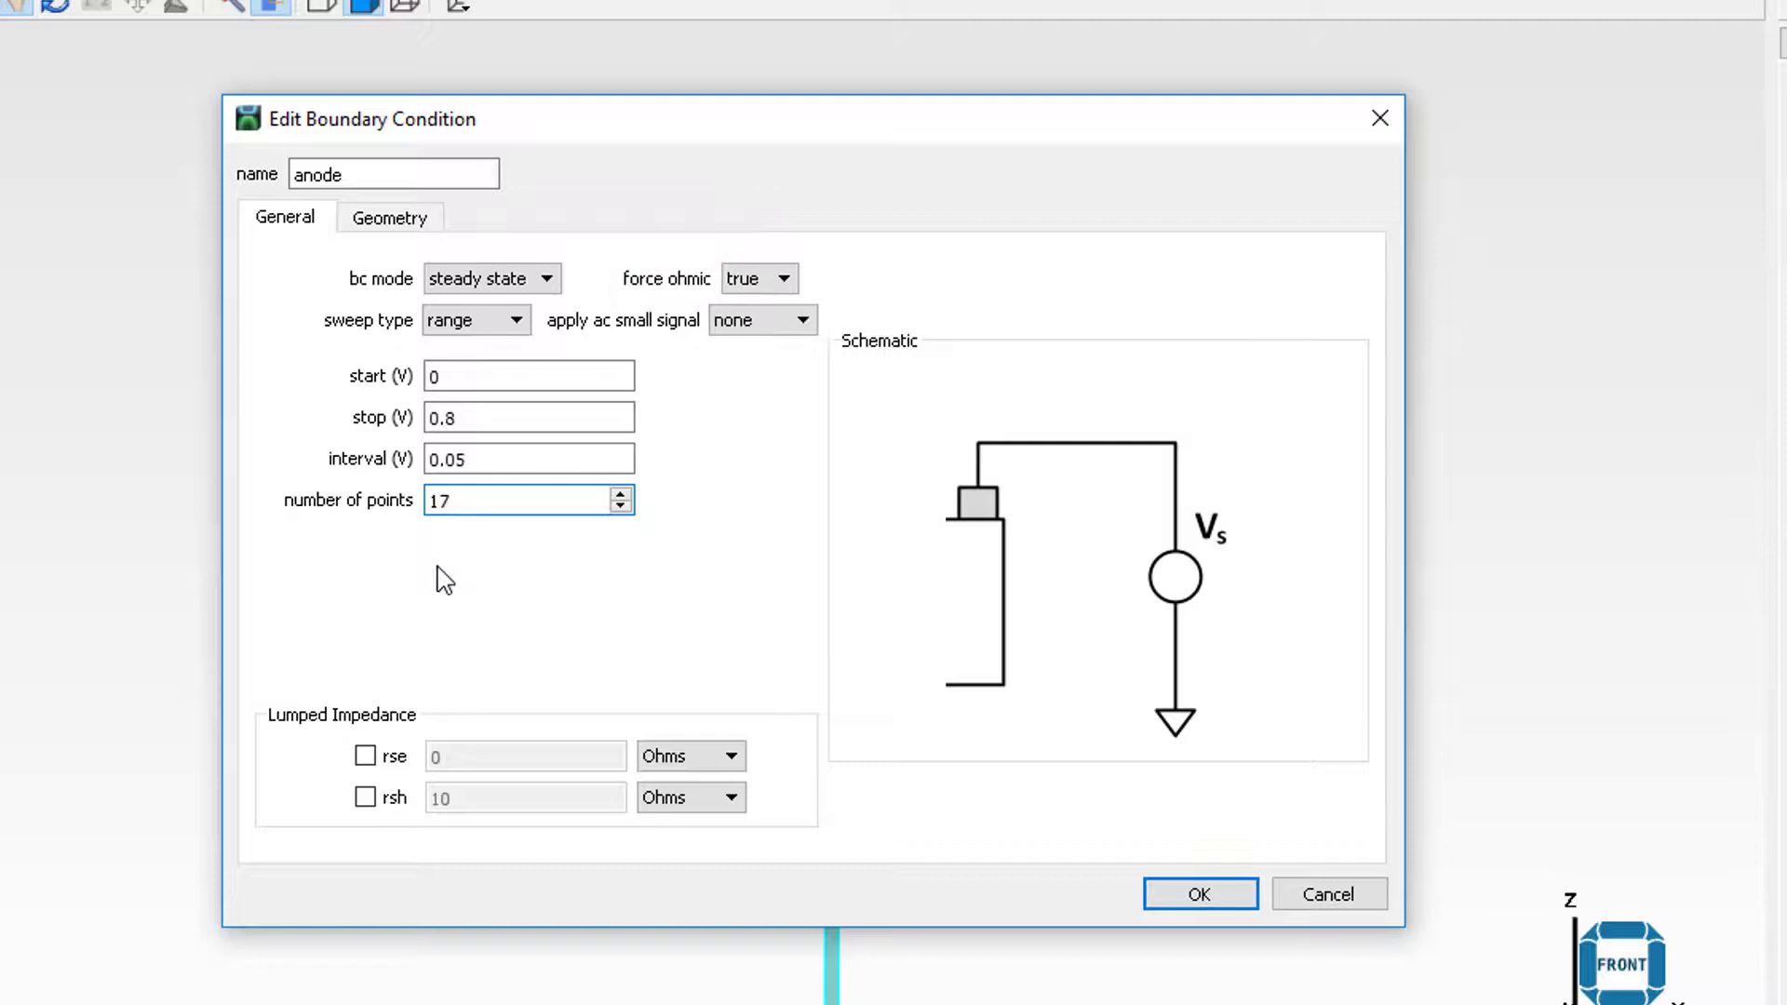
# Apply the anode boundary condition to the anode solid and confirm.
pyautogui.click(385, 229)
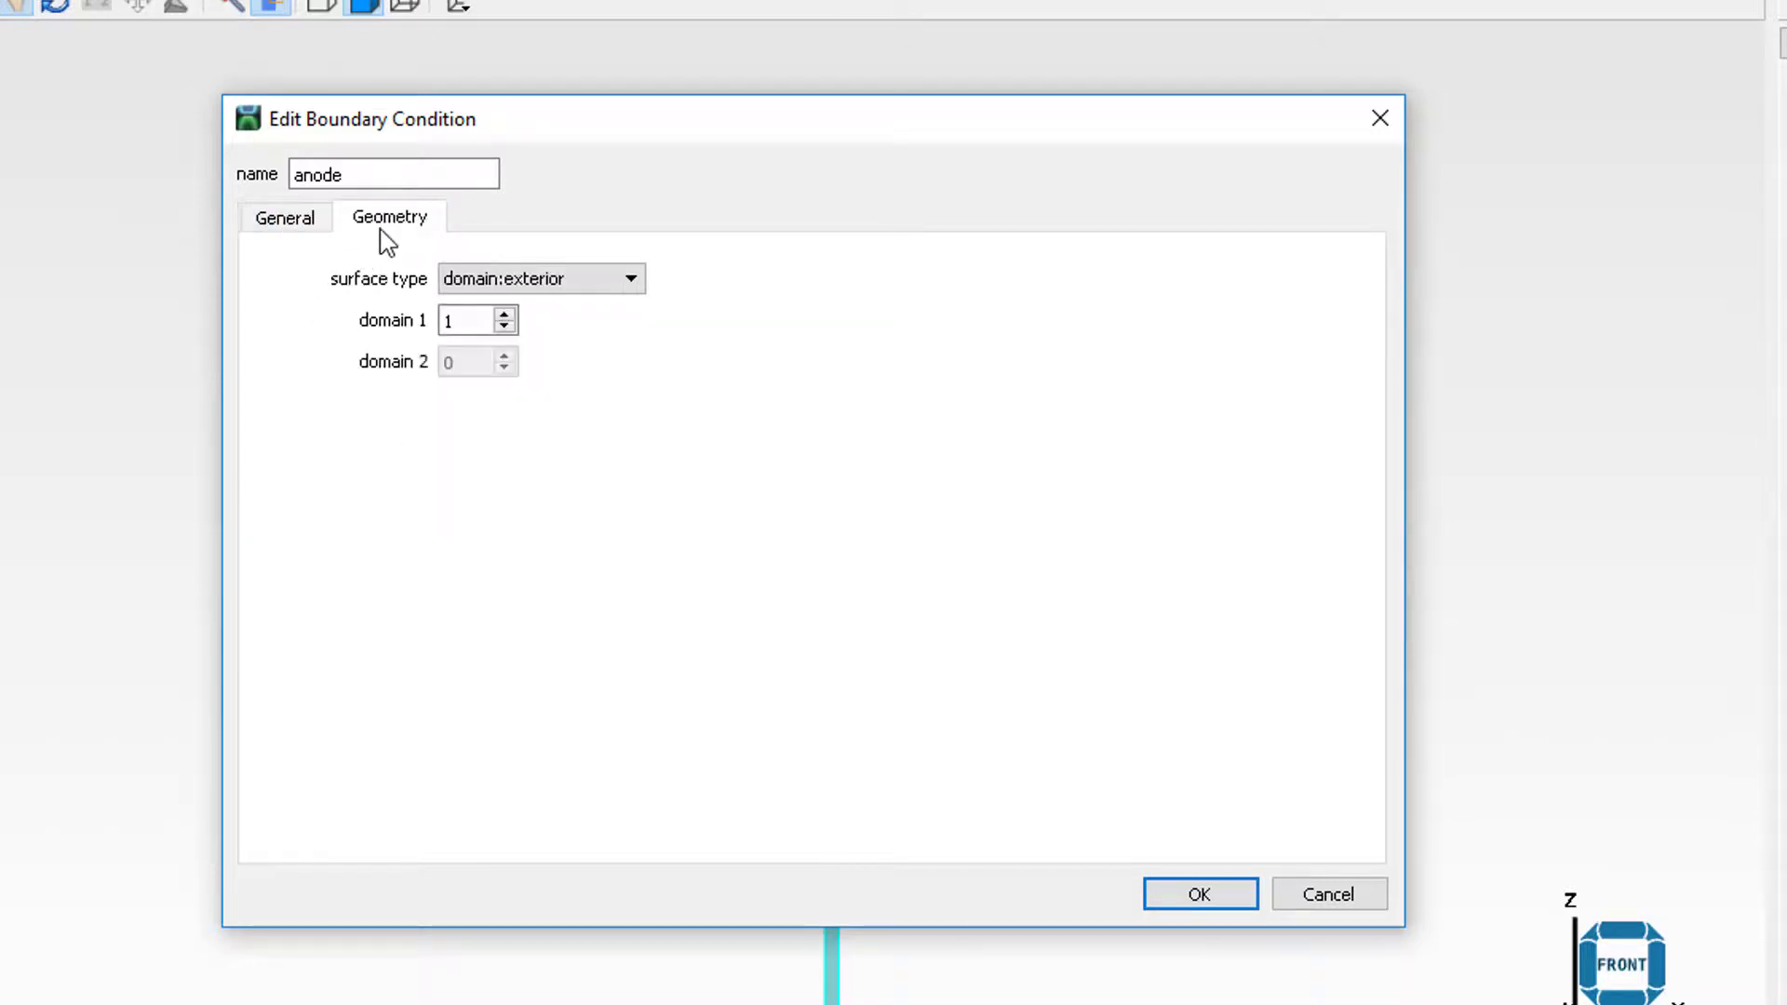
pyautogui.click(504, 287)
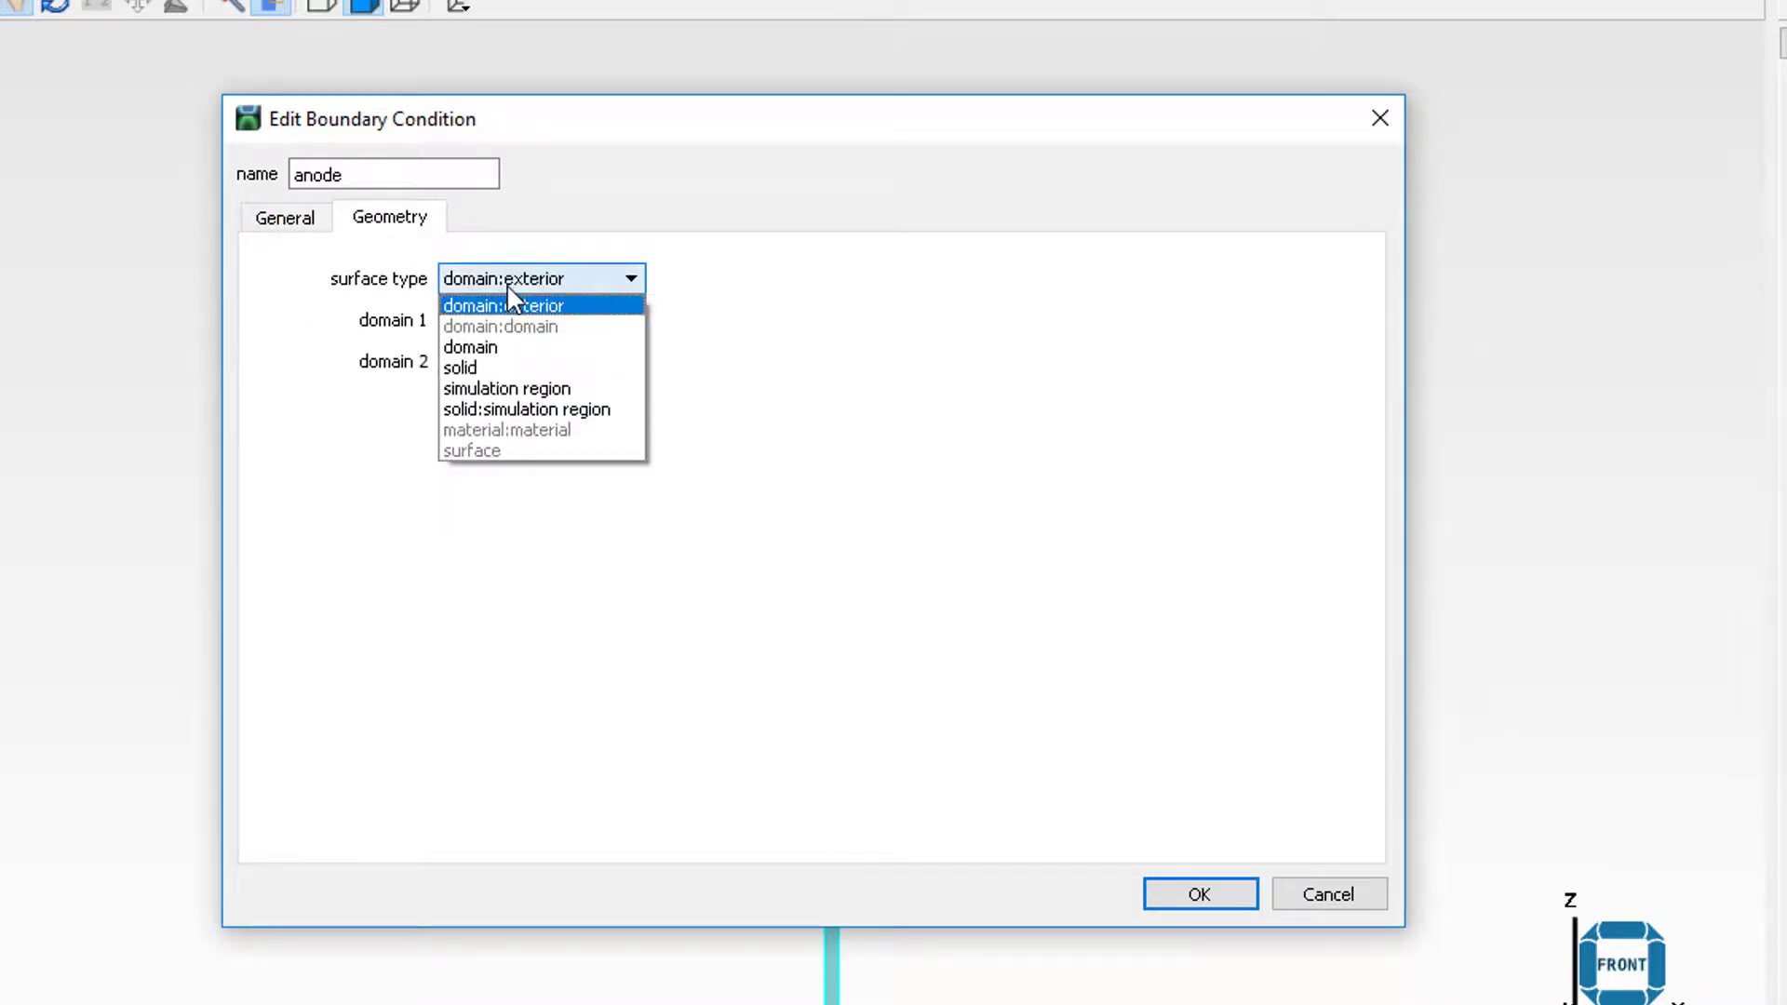
pyautogui.click(472, 368)
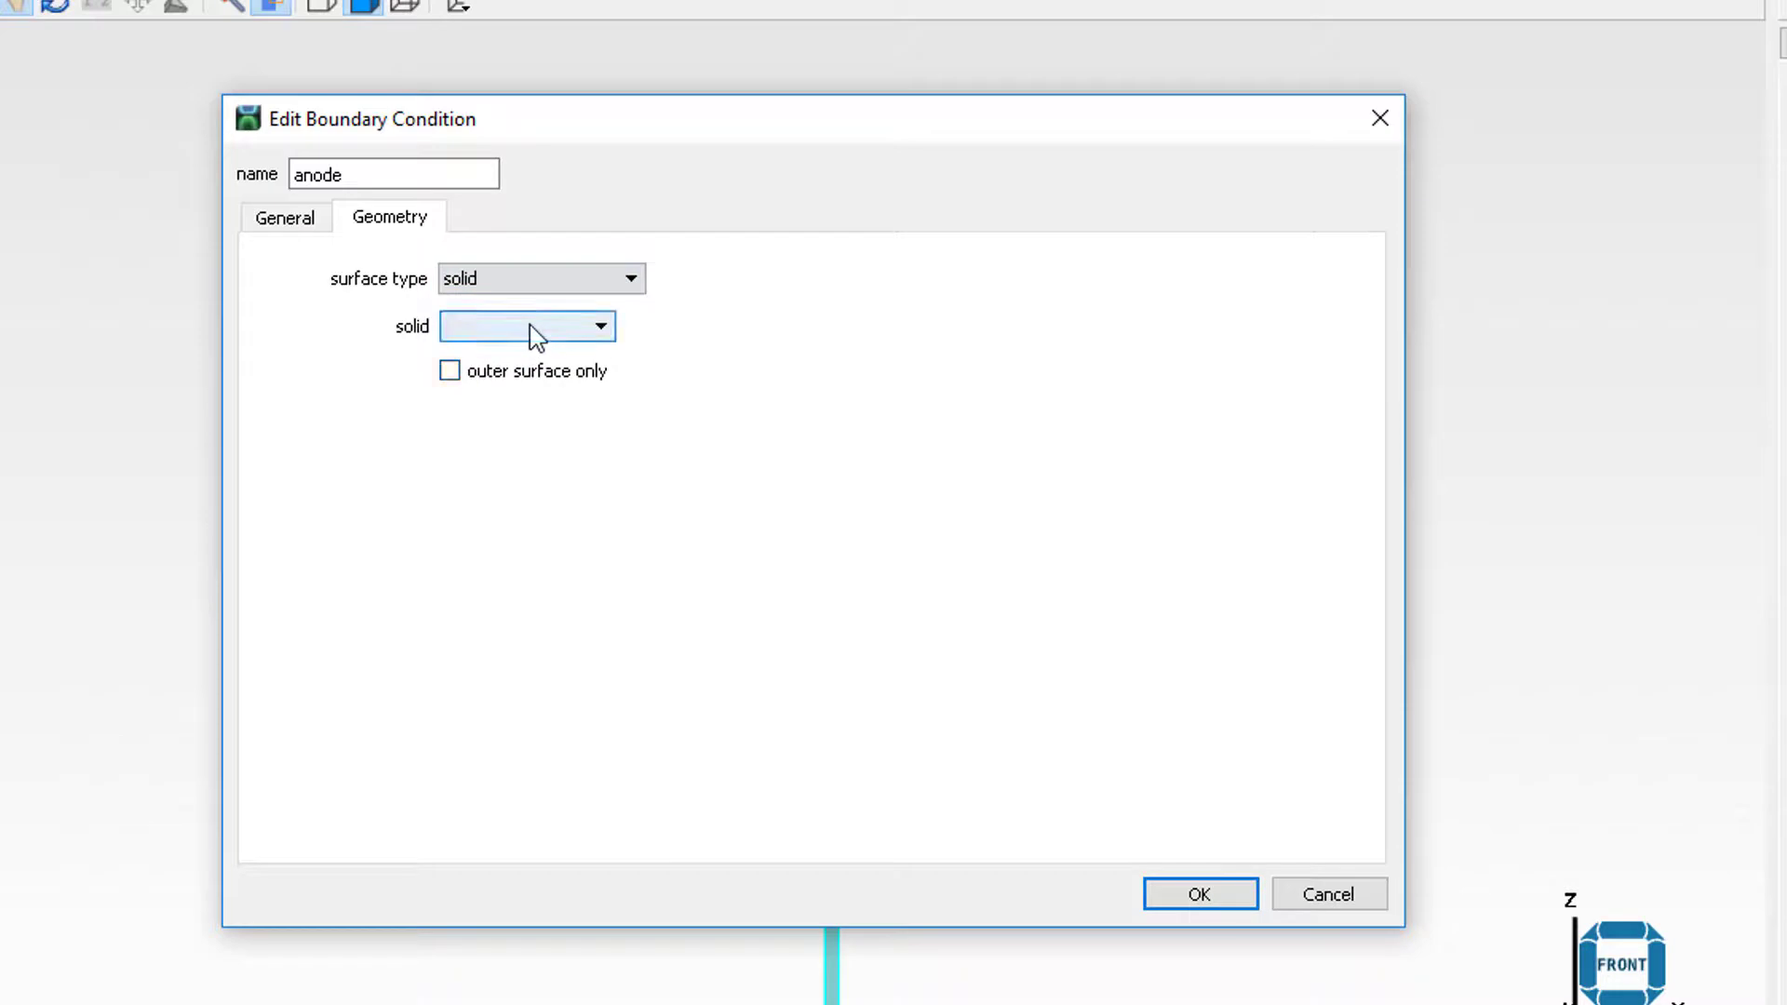
pyautogui.click(538, 331)
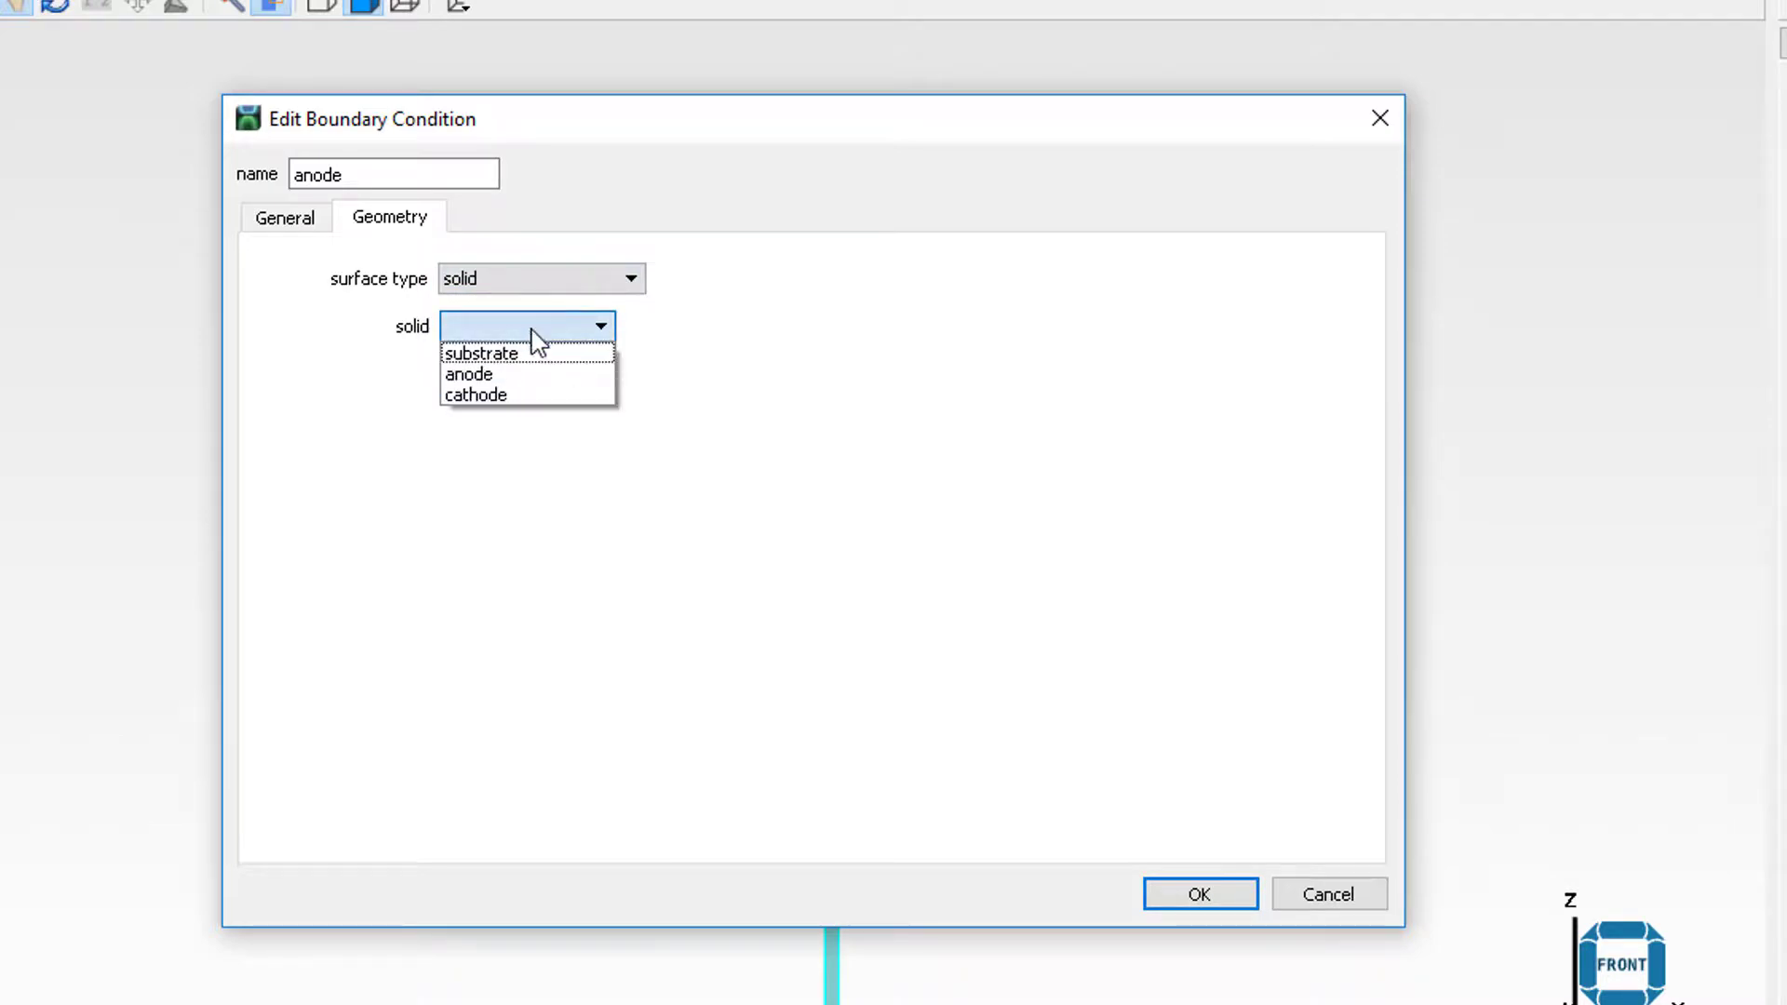
pyautogui.click(484, 373)
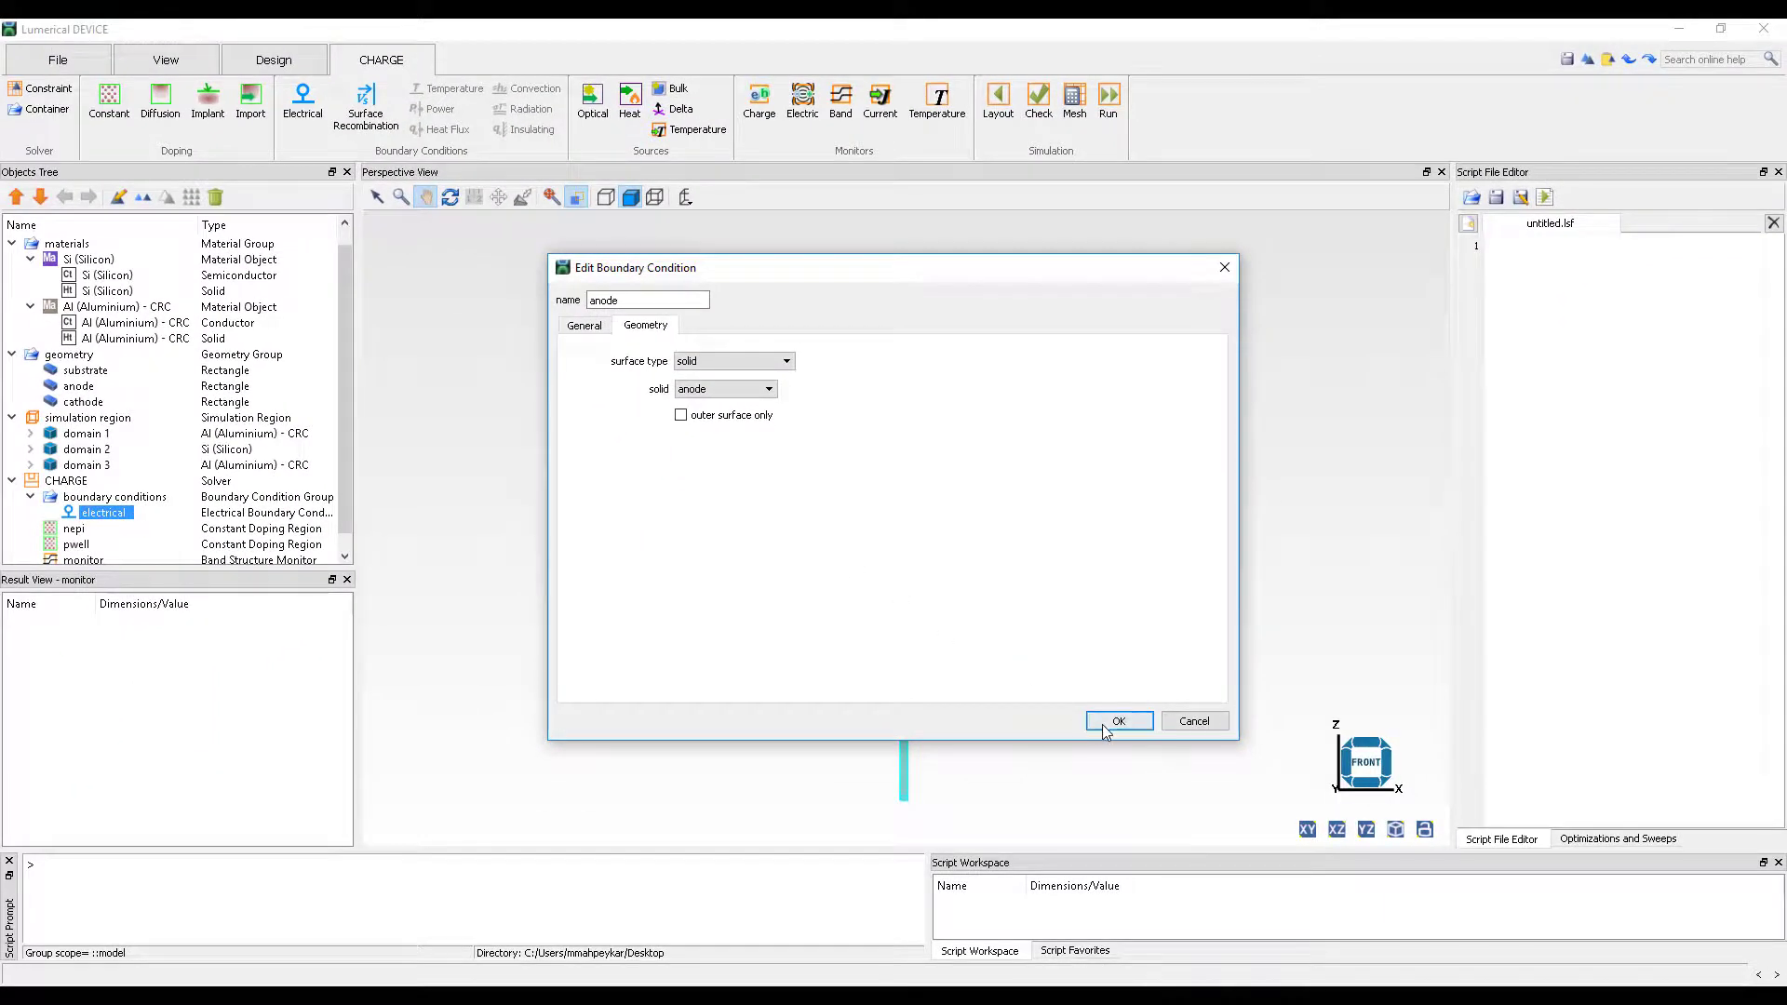
pyautogui.click(1102, 724)
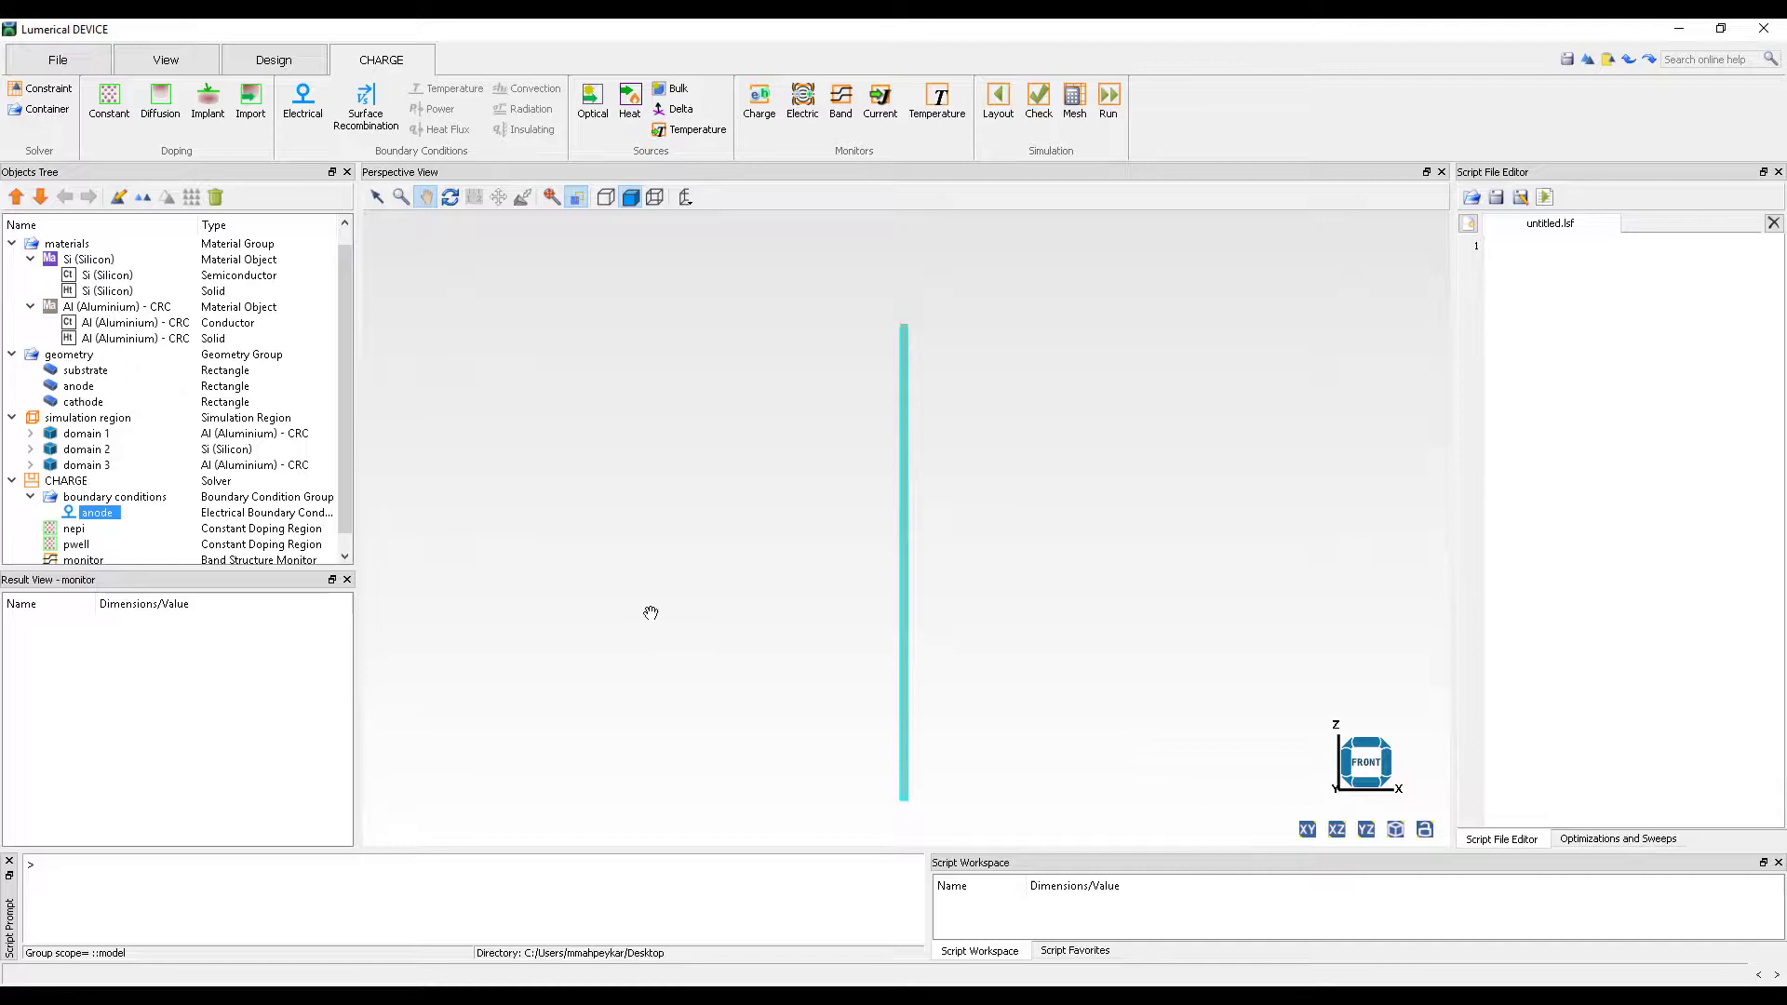
# Add a second electrical boundary condition named cathode, applied to the cathode solid.
pyautogui.click(310, 112)
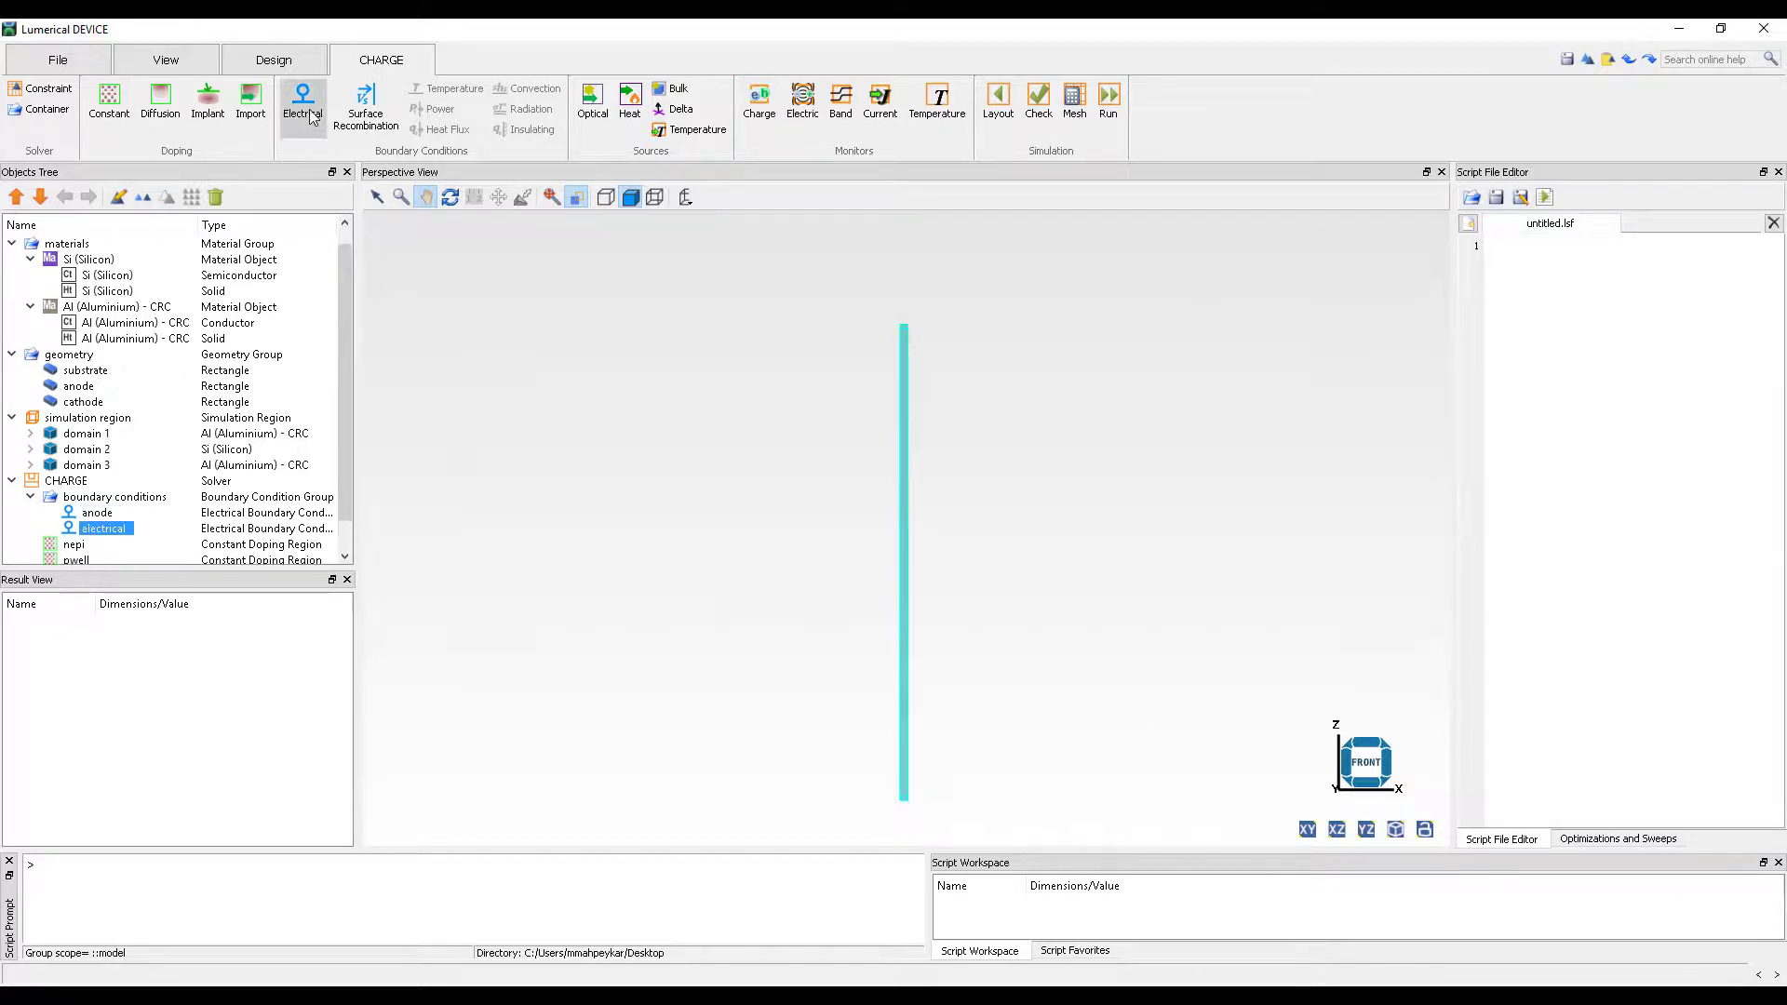
pyautogui.click(122, 197)
pyautogui.doubleClick(615, 299)
pyautogui.write('cathode')
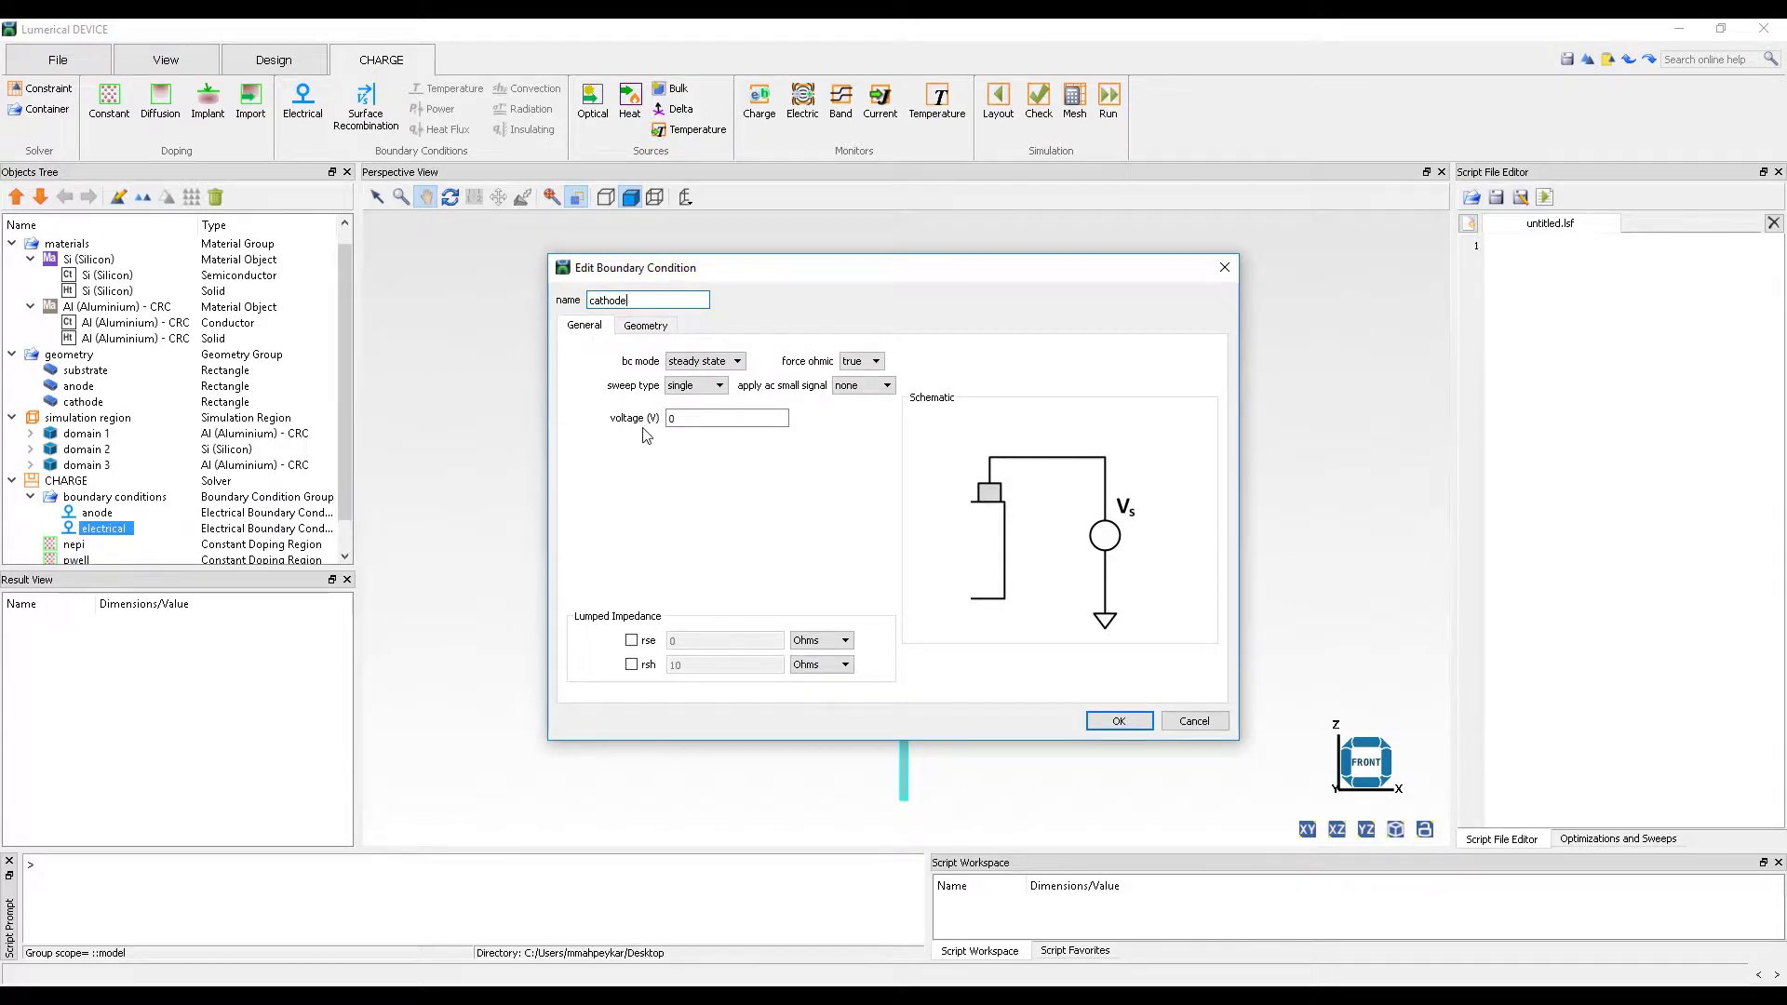
pyautogui.click(656, 327)
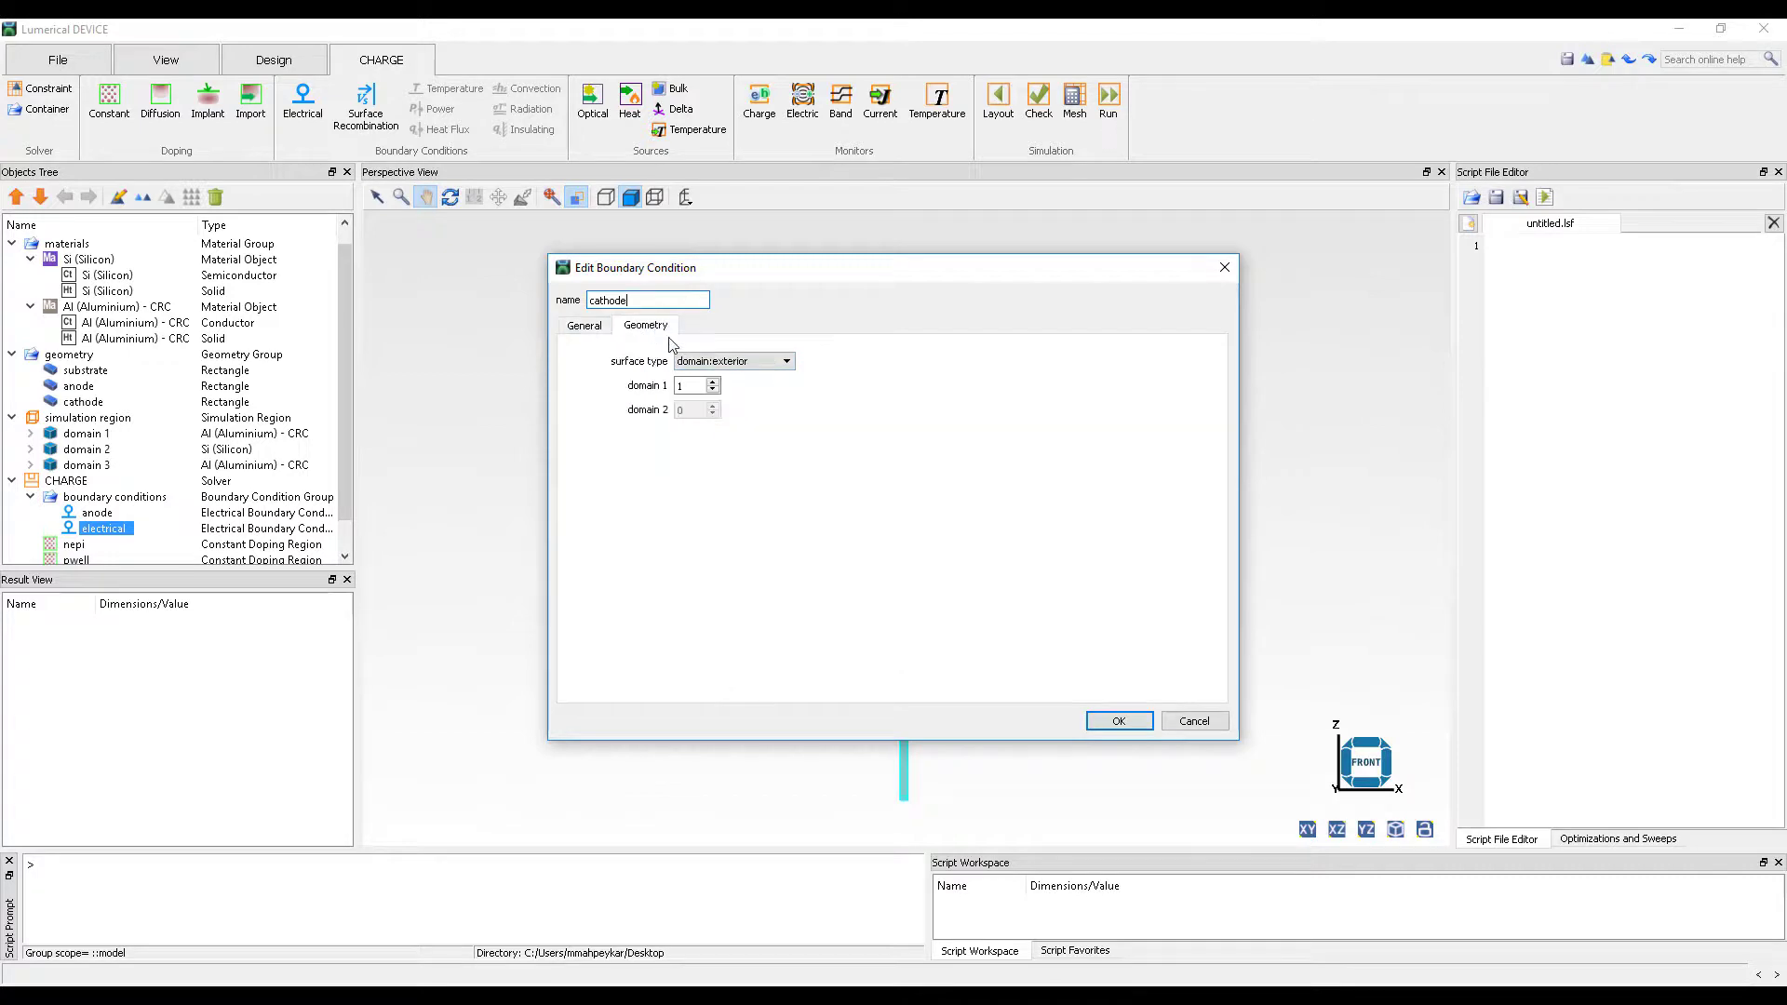
pyautogui.click(722, 361)
pyautogui.click(708, 400)
pyautogui.click(708, 389)
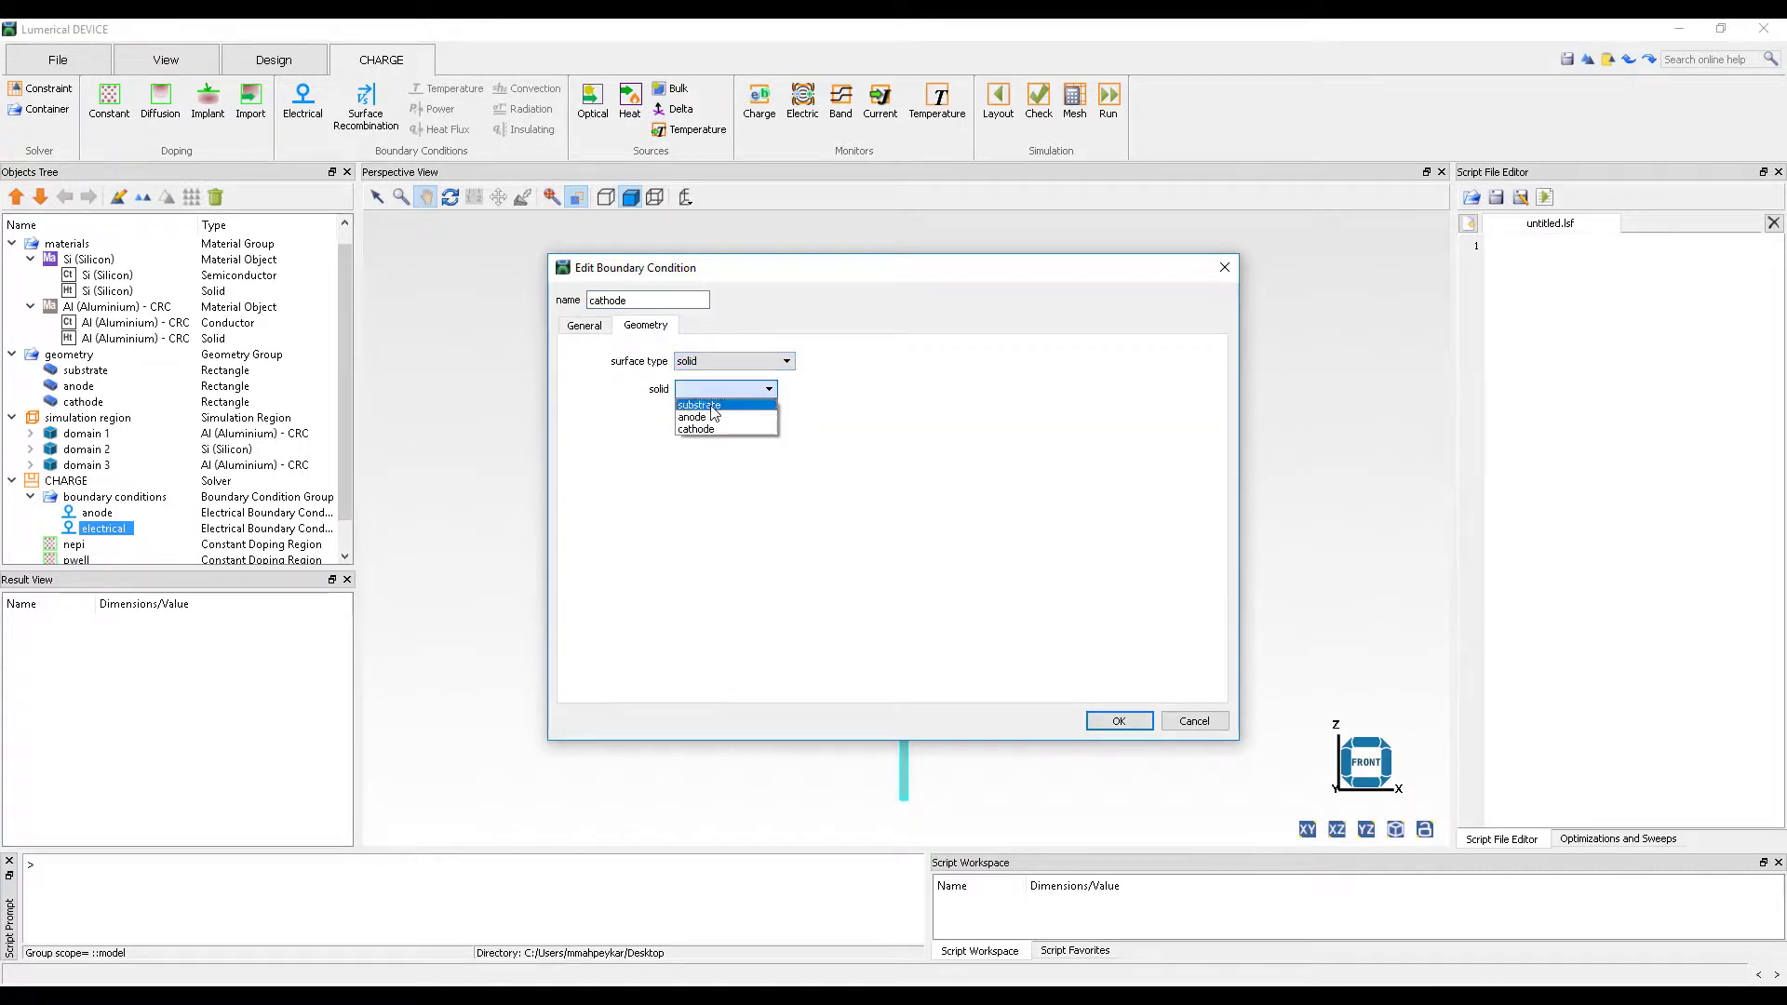
pyautogui.click(706, 419)
pyautogui.click(1117, 723)
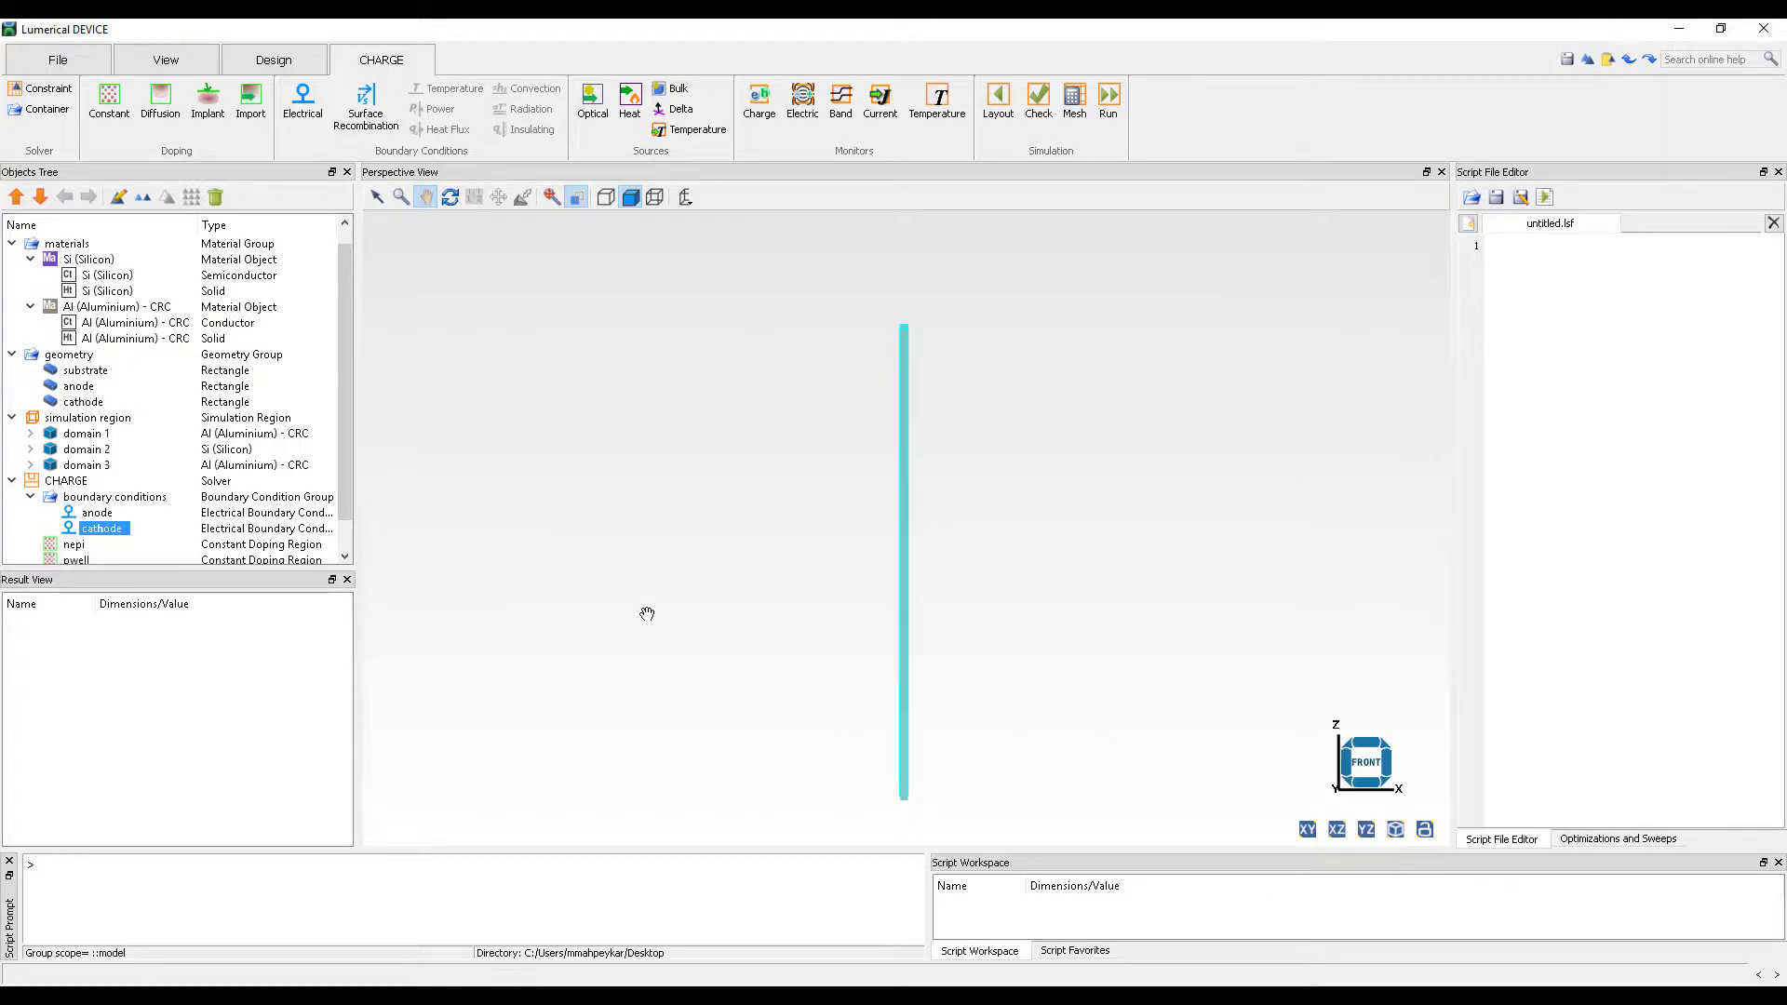
# Select the anode condition to check its contact atop the bar, then open Save as.
pyautogui.click(98, 514)
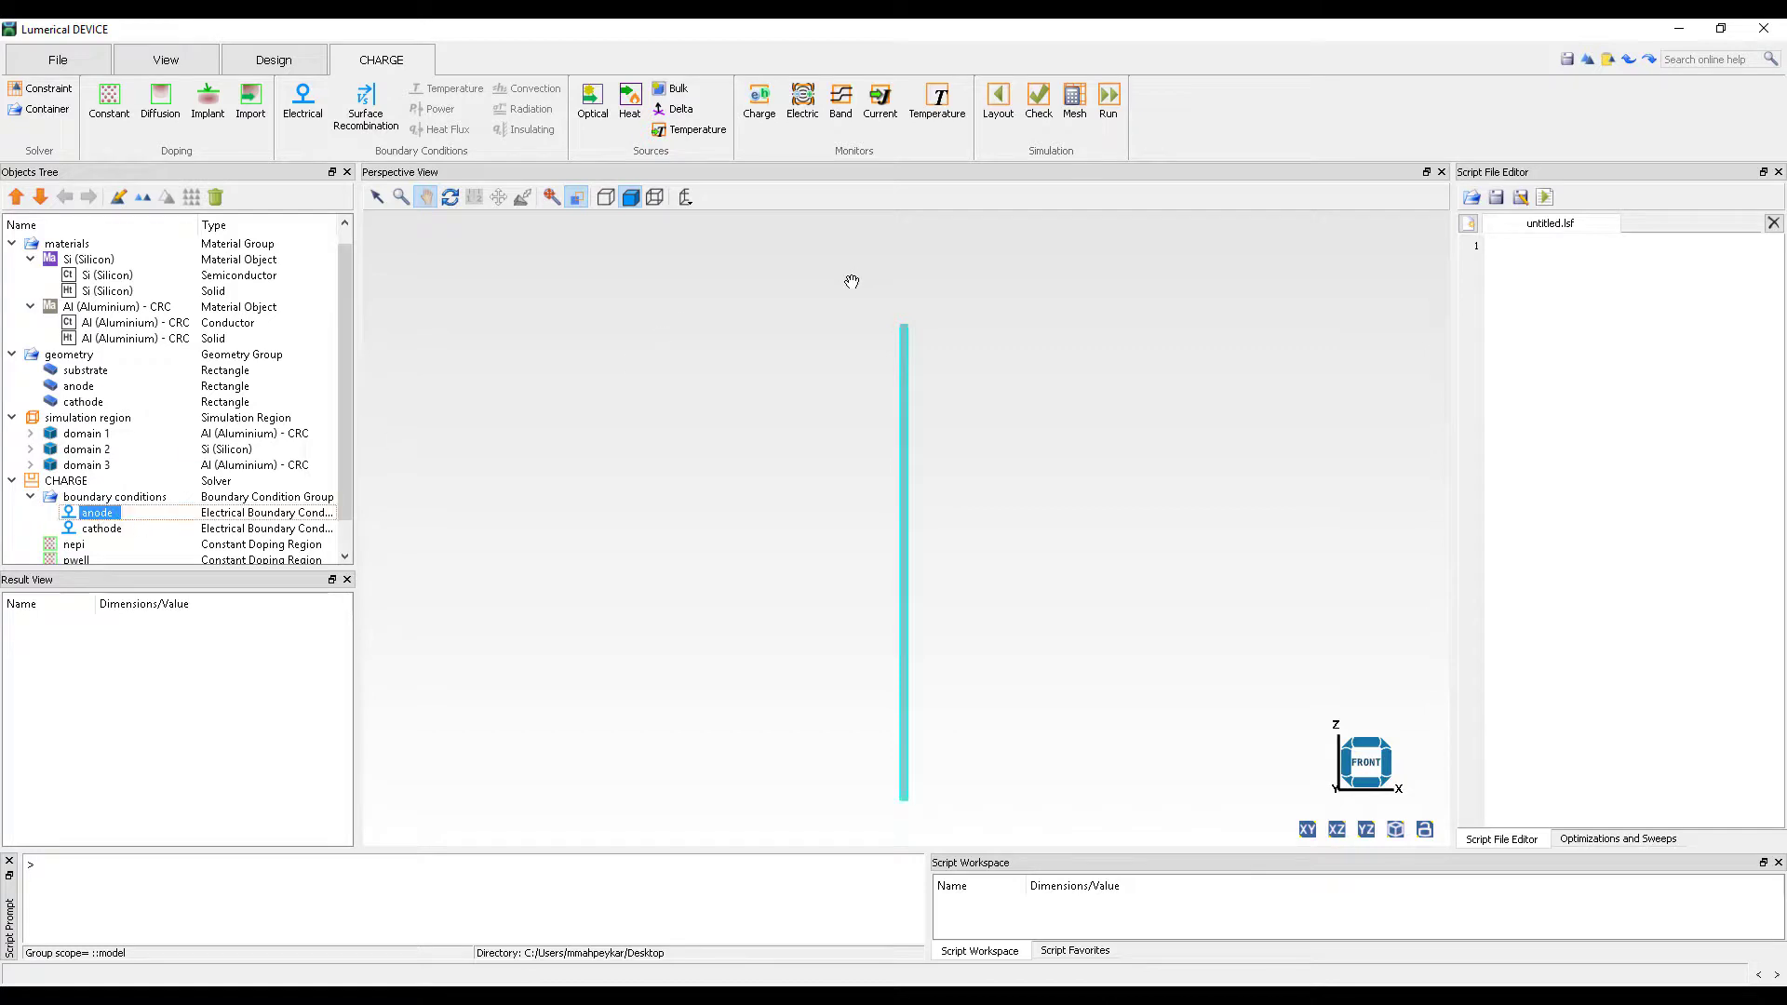
pyautogui.moveTo(852, 281); pyautogui.dragTo(878, 379)
pyautogui.scroll(3, 853, 447)
pyautogui.scroll(-2, 851, 446)
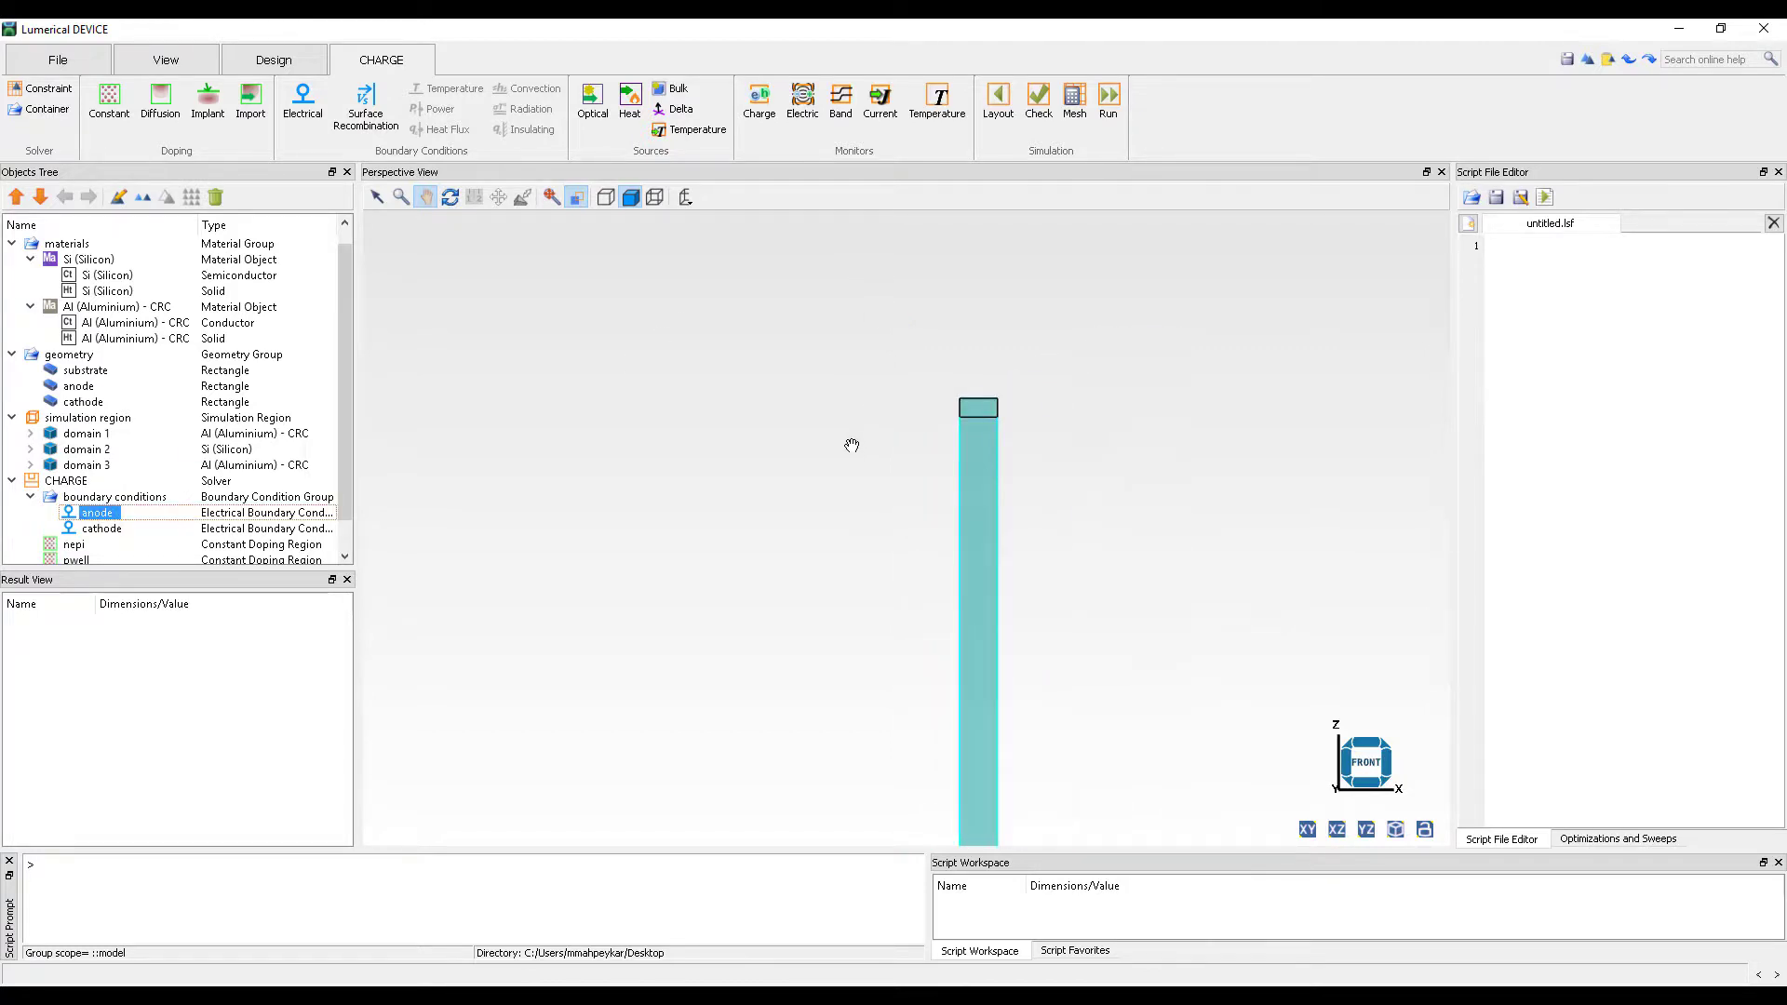
pyautogui.scroll(-2, 852, 446)
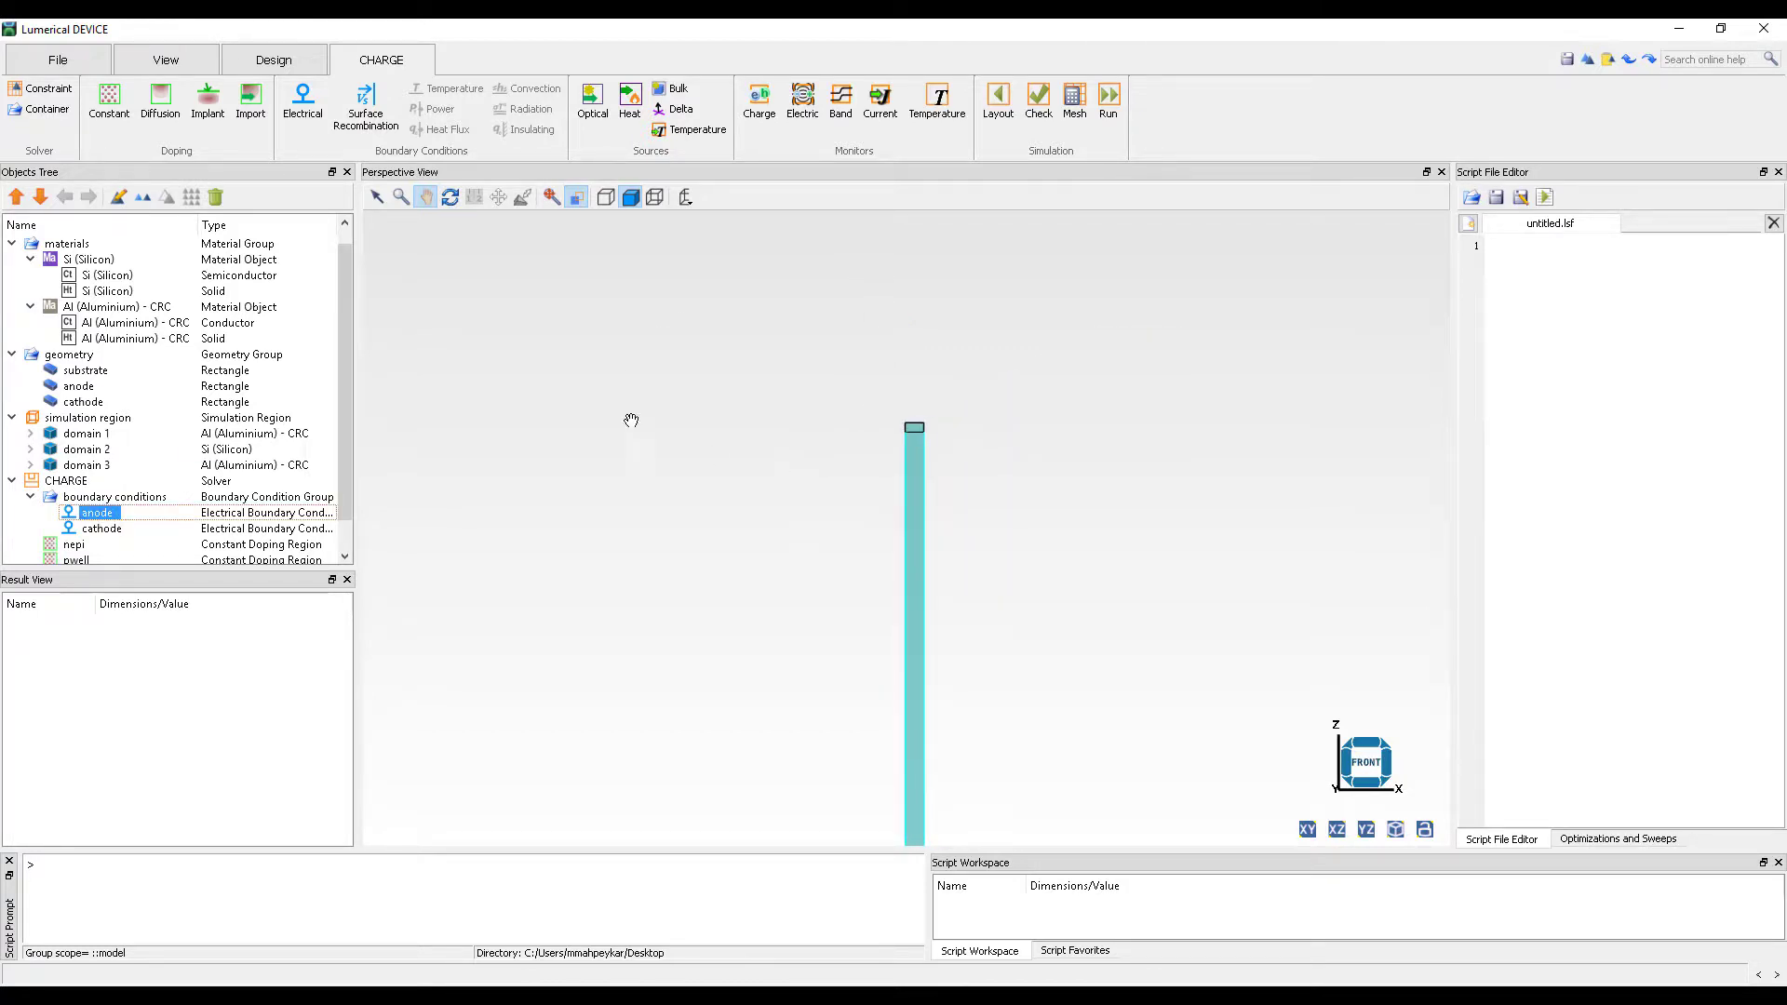
pyautogui.click(57, 59)
# Save the project to the Desktop as CT100_first_simulation_setup.ldev, replacing the existing file.
pyautogui.click(90, 100)
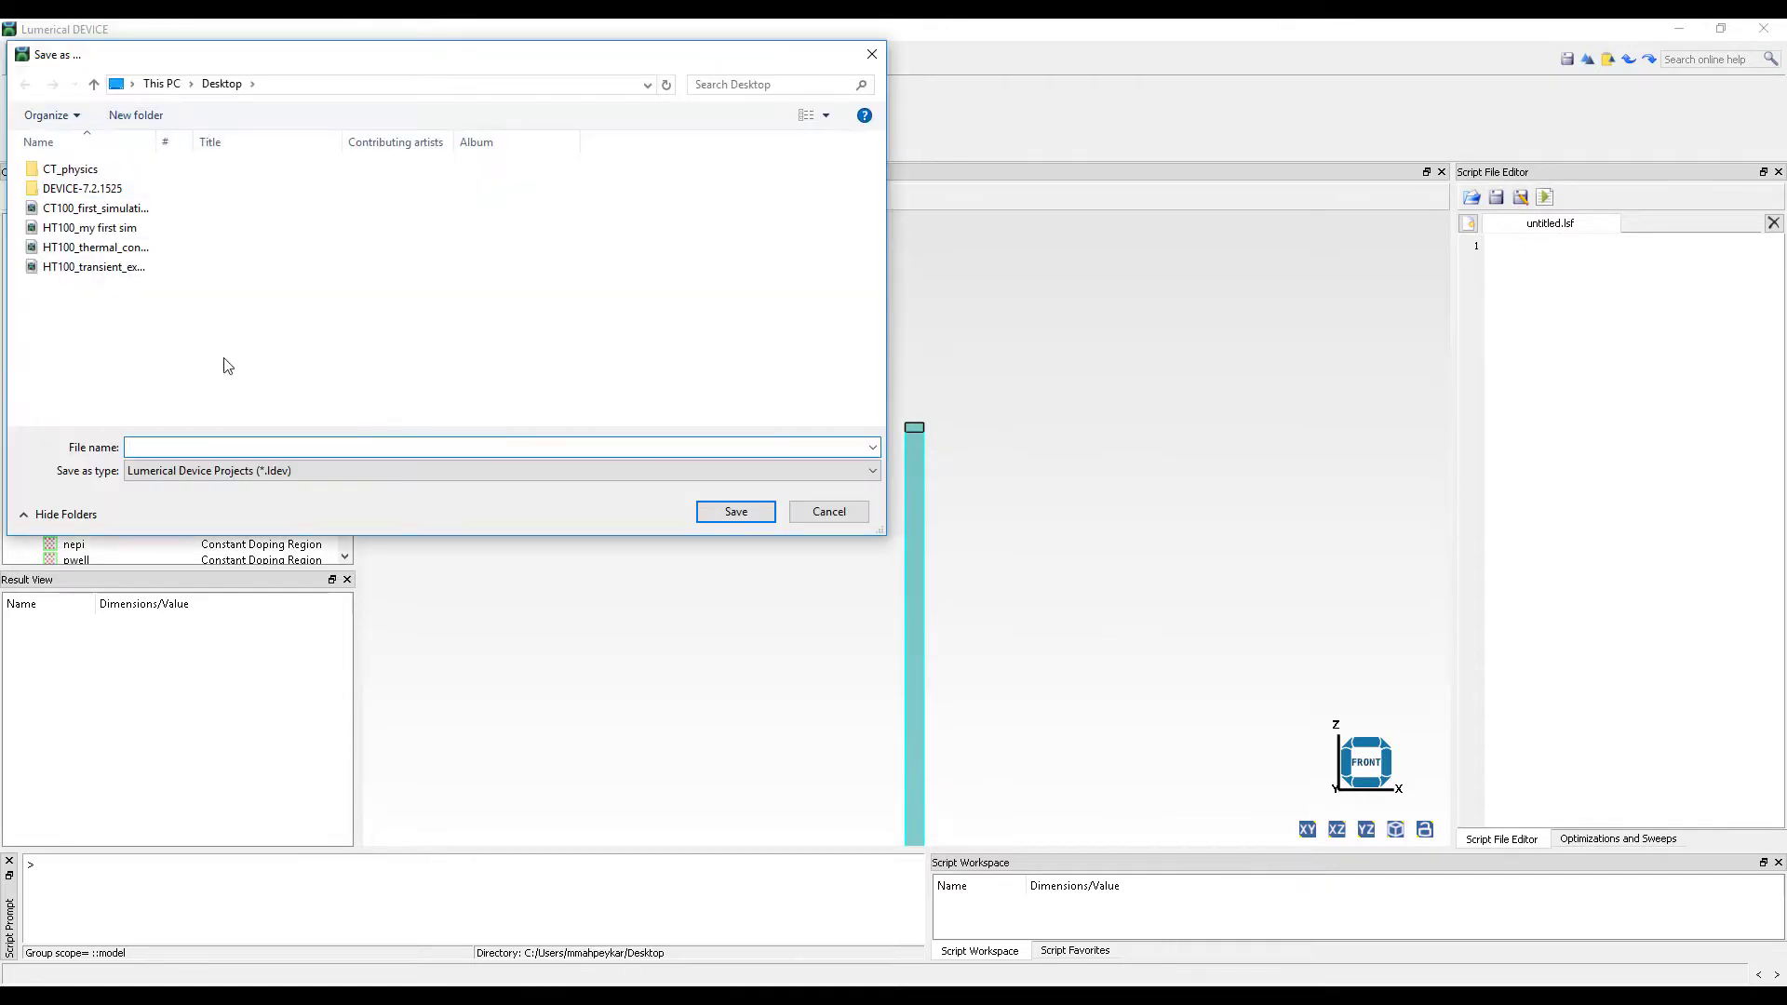
pyautogui.write('CT100')
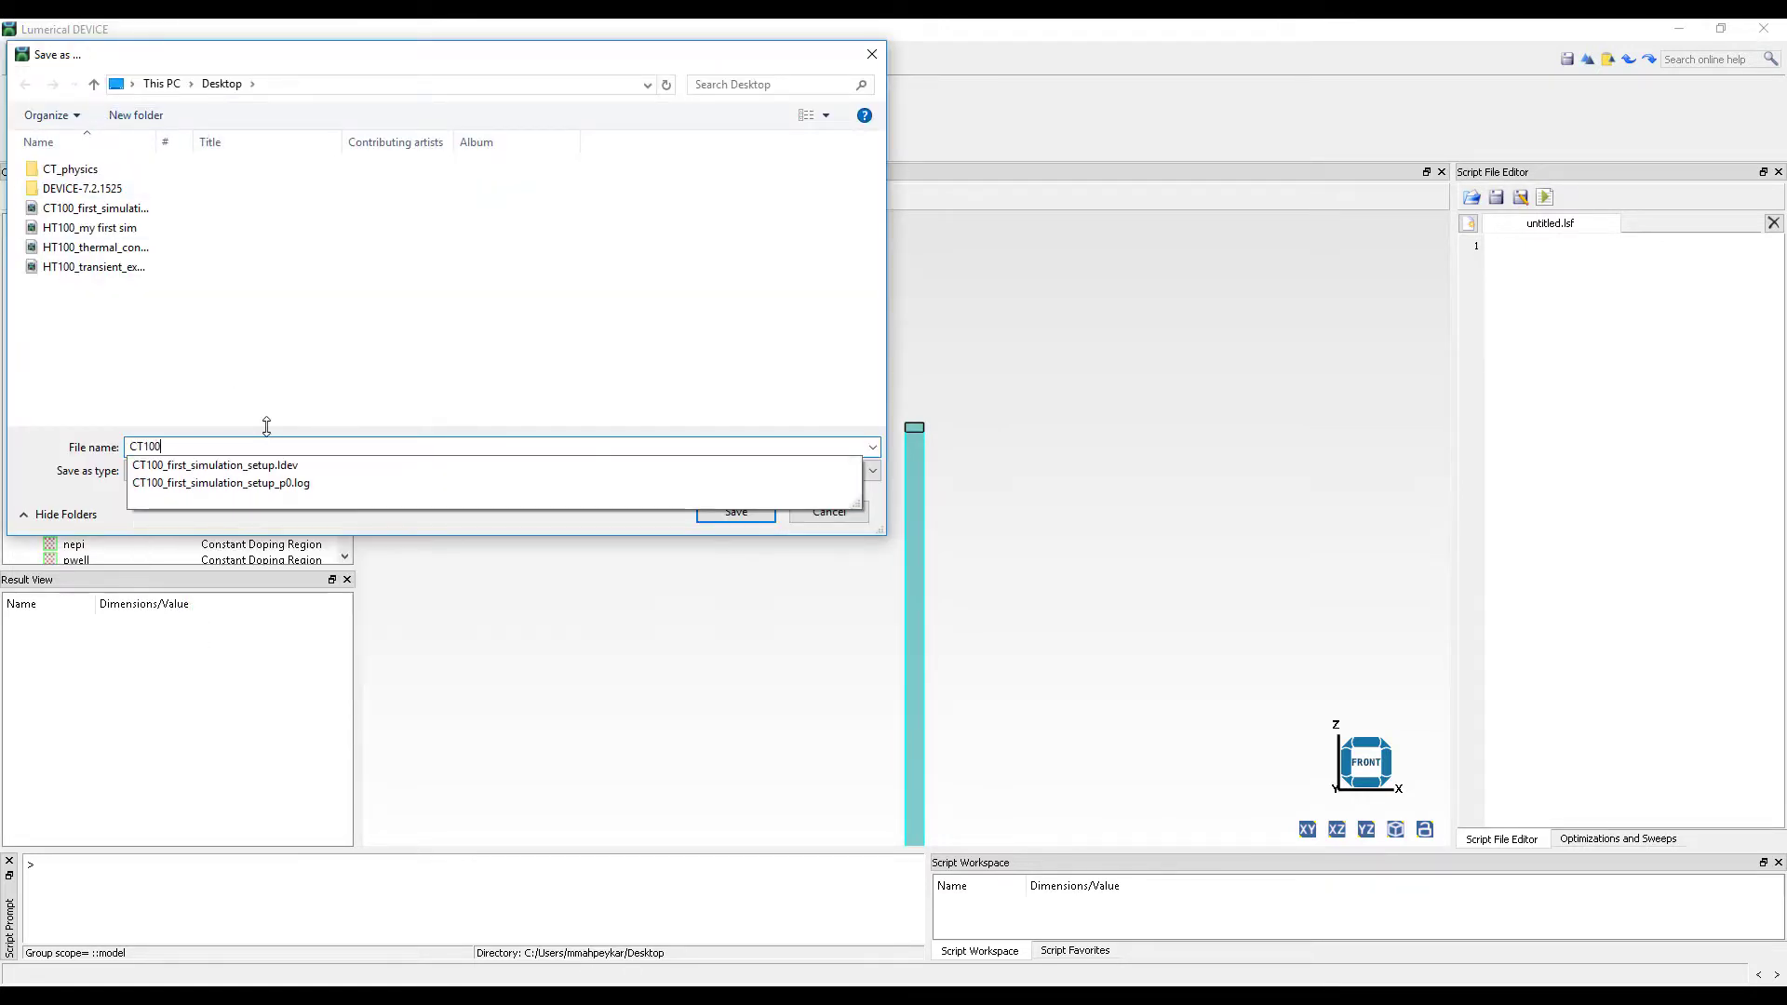
pyautogui.click(297, 465)
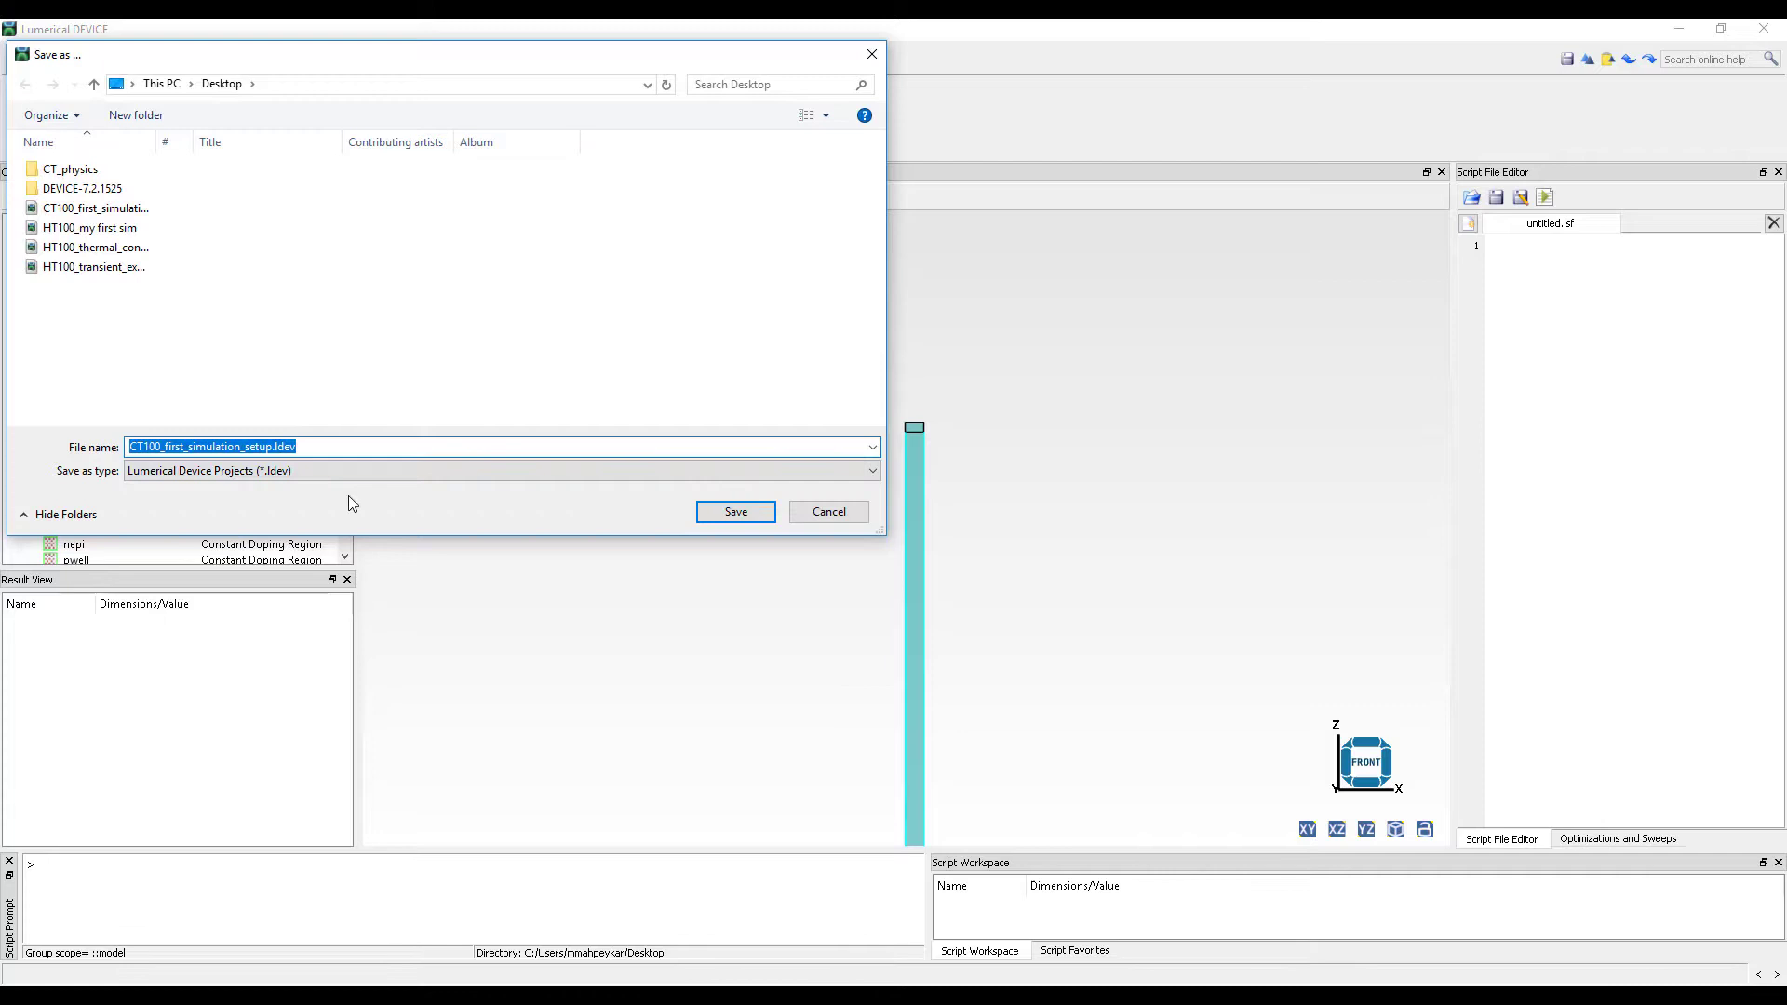
pyautogui.click(736, 514)
pyautogui.click(938, 513)
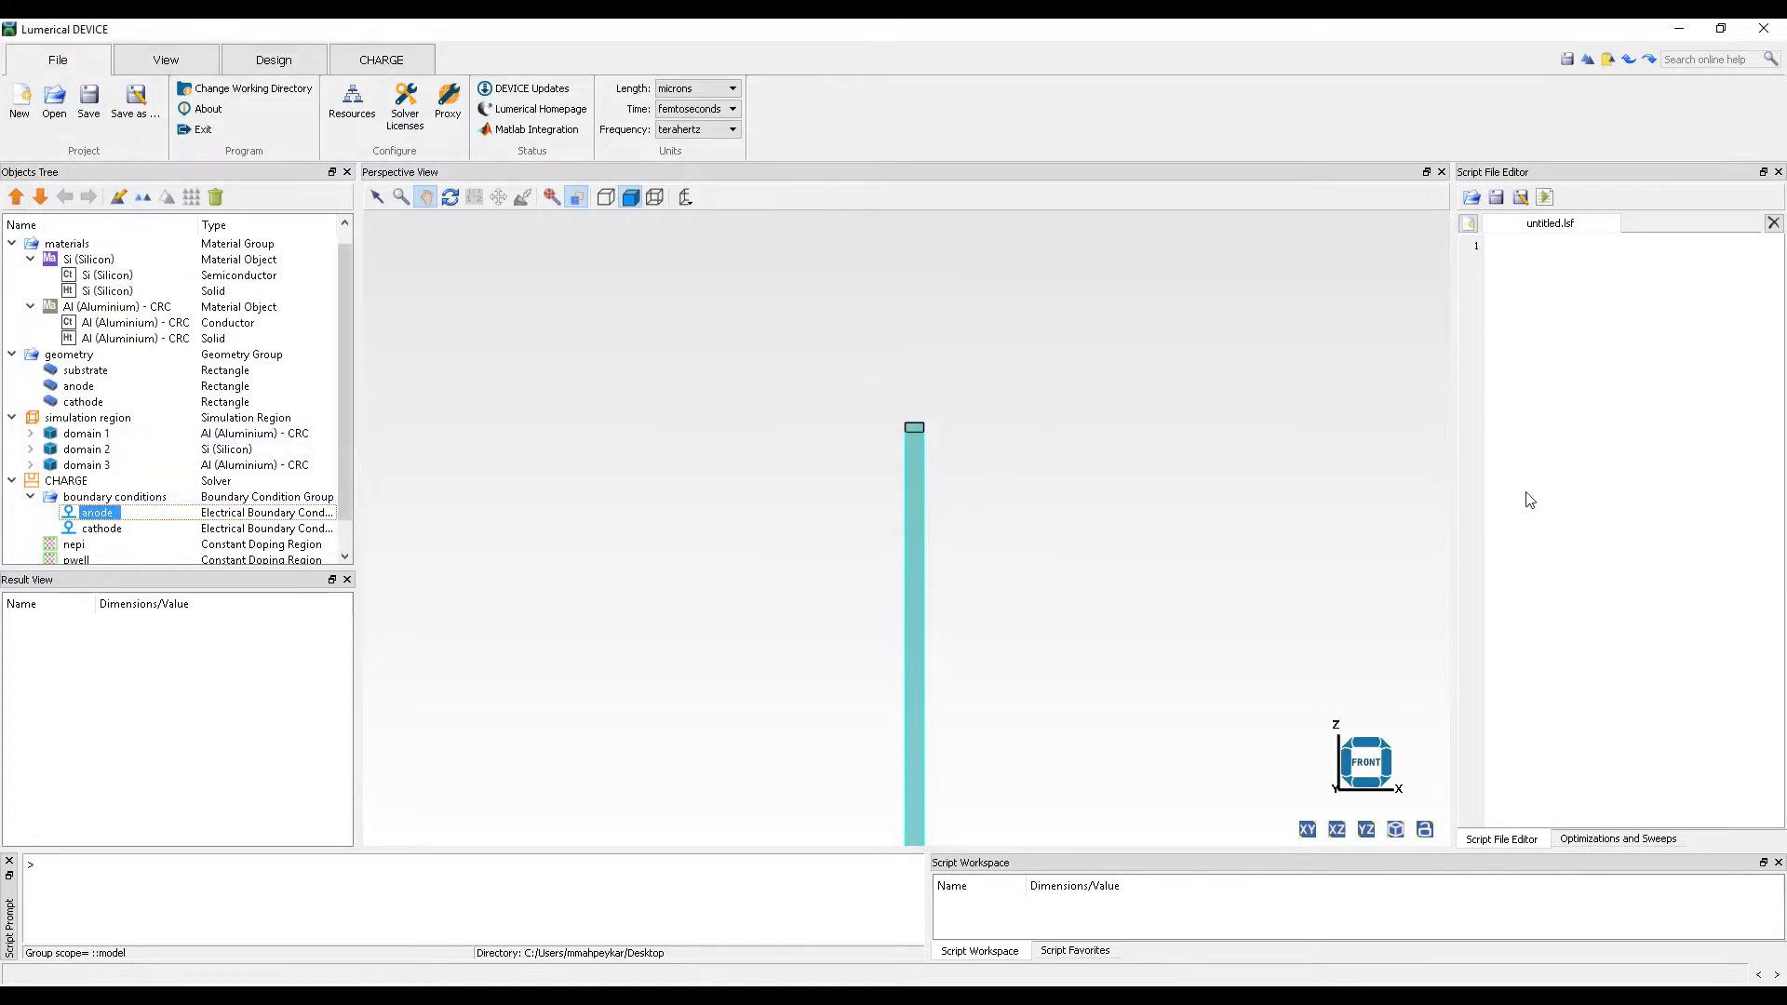